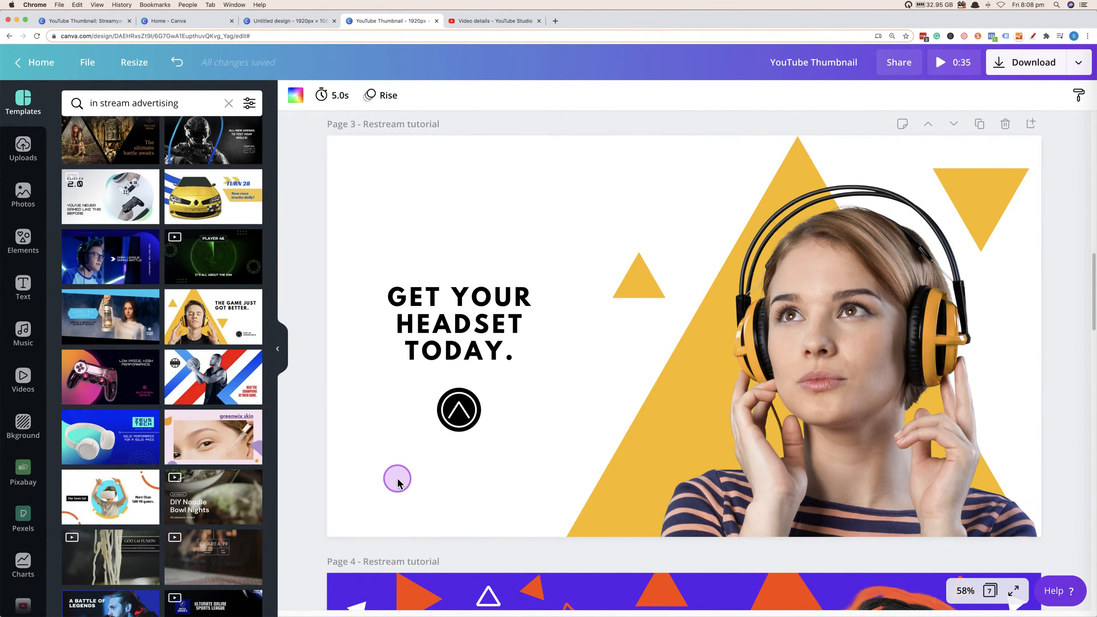
Ungroup the headset image on page 3 and delete the photo of the woman wearing headphones.
scroll(394, 477, "down", 10)
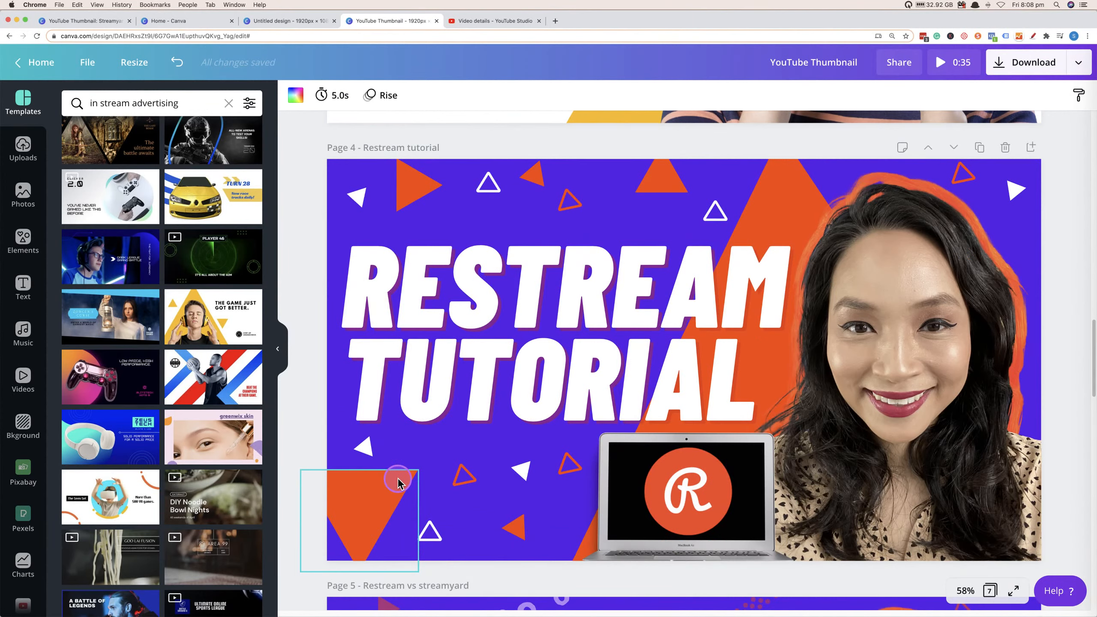
scroll(448, 412, "up", 10)
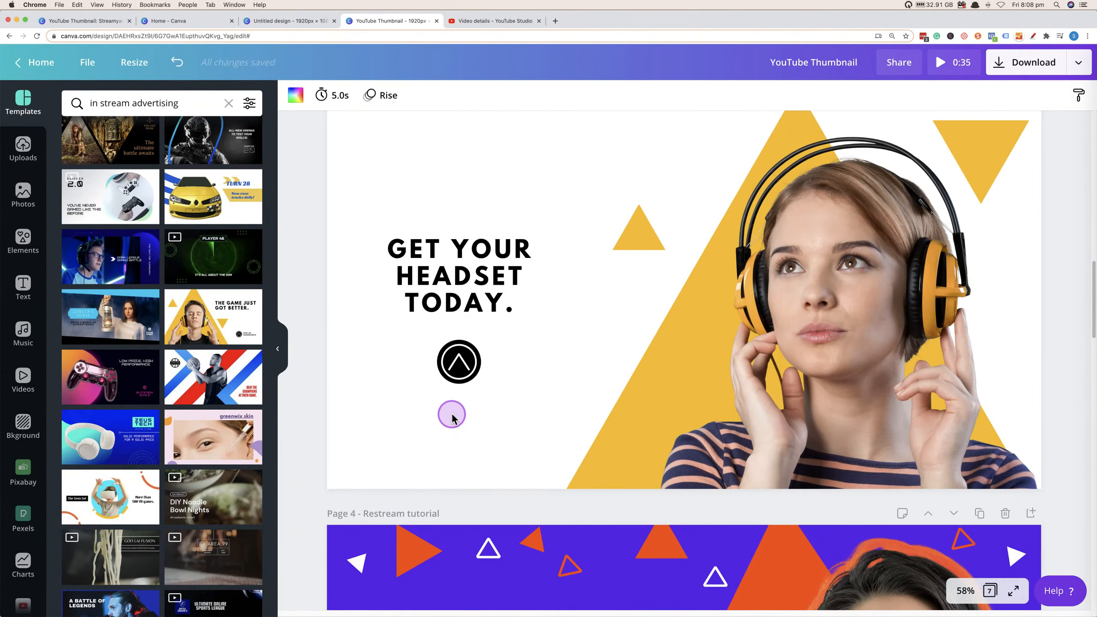
scroll(452, 417, "down", 2)
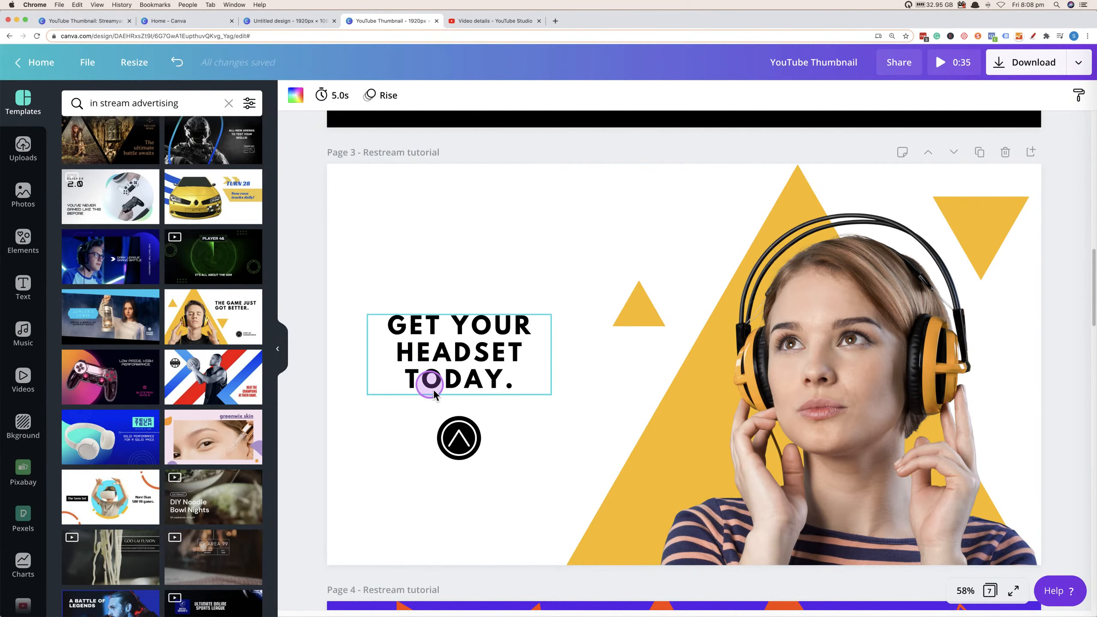
scroll(551, 442, "down", 8)
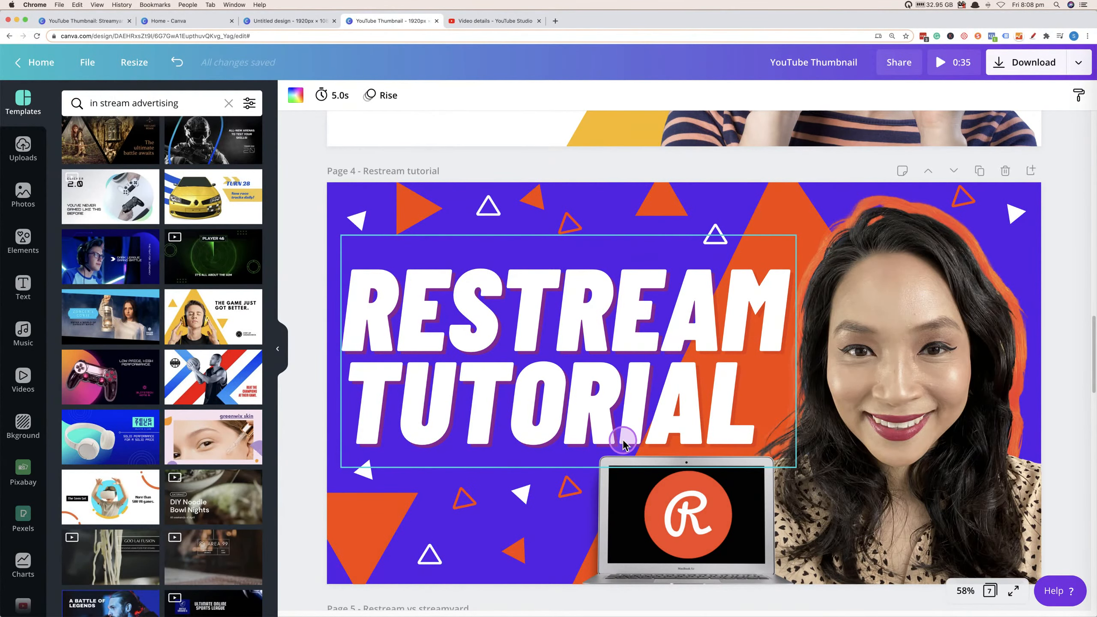
scroll(625, 436, "up", 5)
scroll(555, 378, "up", 2)
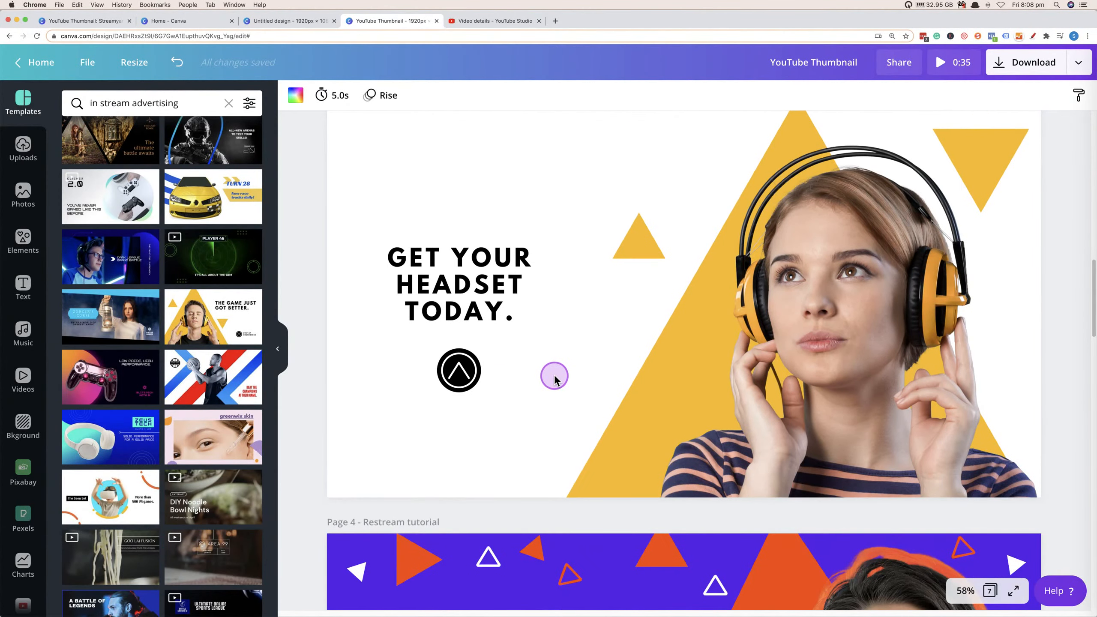
left_click(789, 351)
scroll(835, 337, "up", 2)
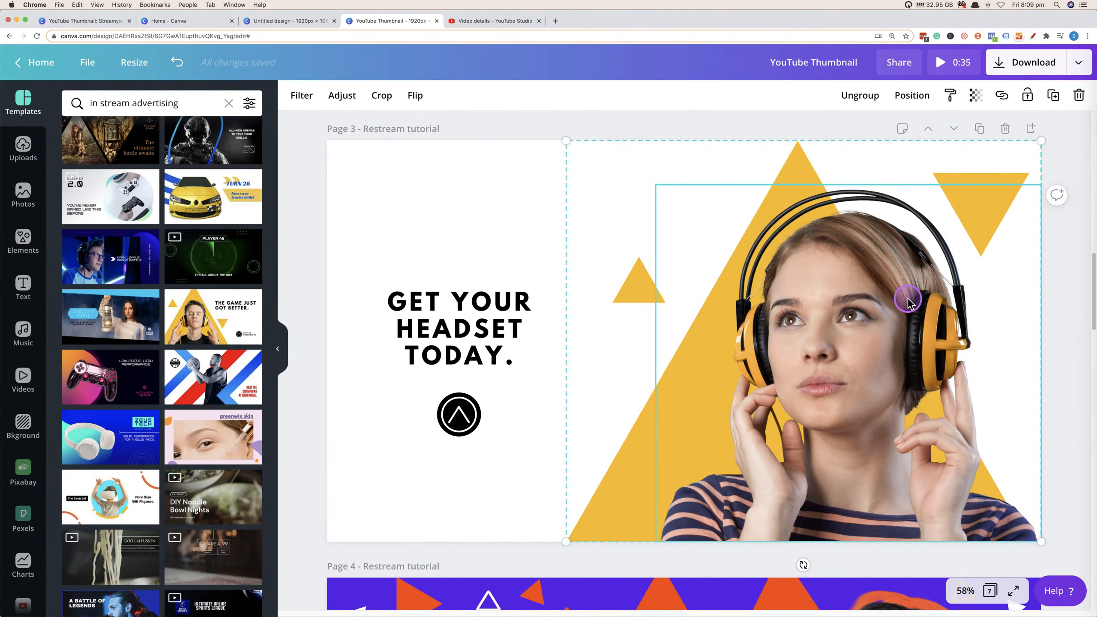
left_click(860, 95)
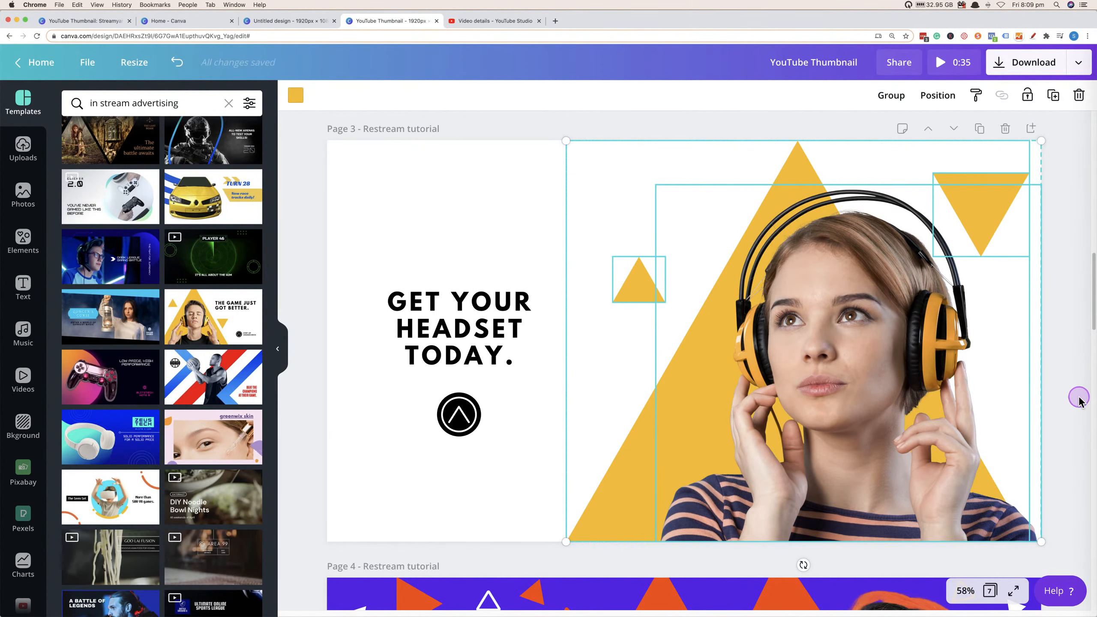
left_click(853, 371)
key("Delete")
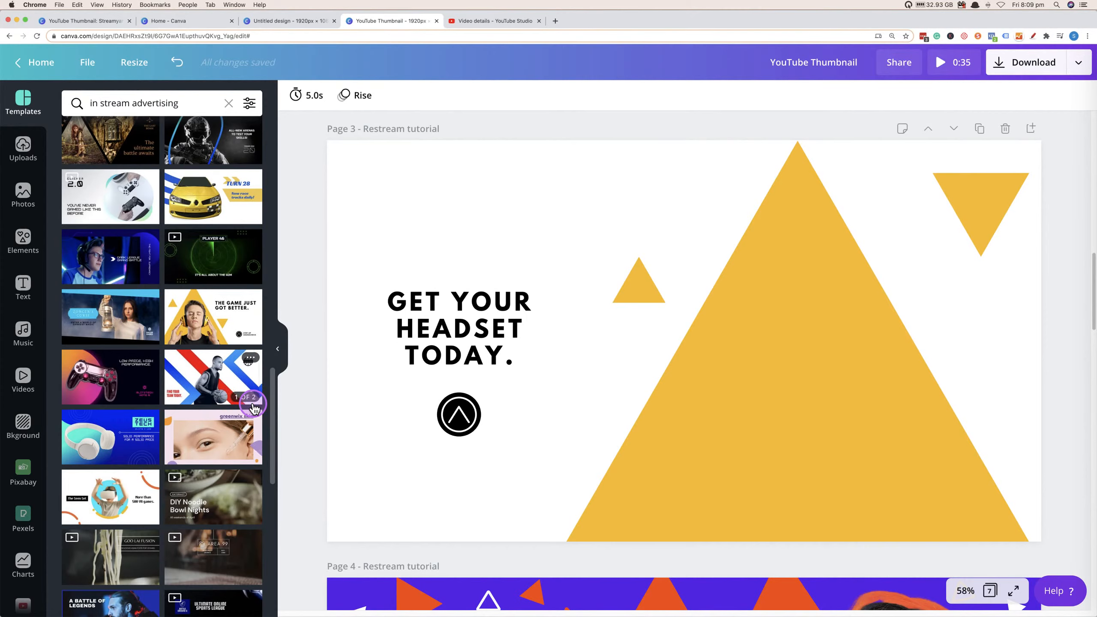
Insert the presenter's uploaded selfie photo onto page 3.
left_click(21, 149)
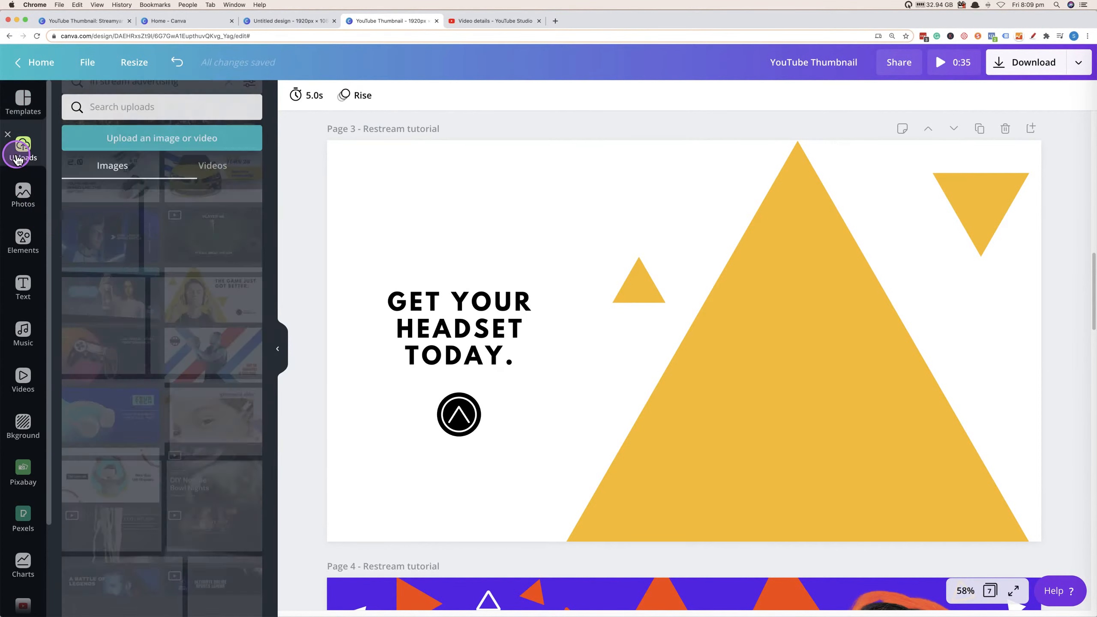
scroll(172, 434, "down", 10)
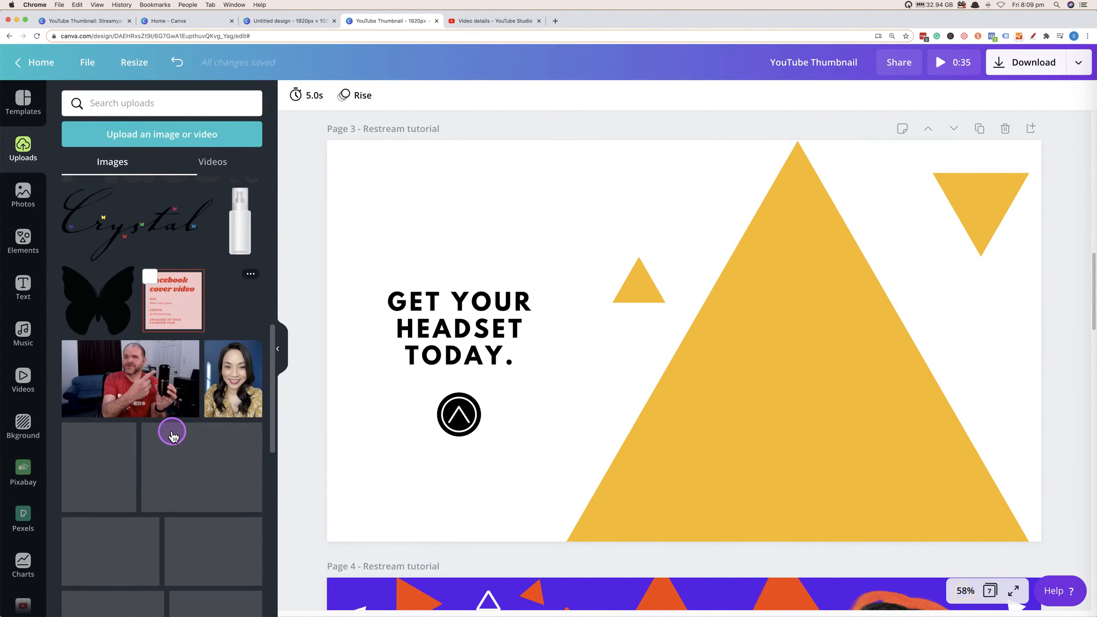
scroll(171, 434, "down", 6)
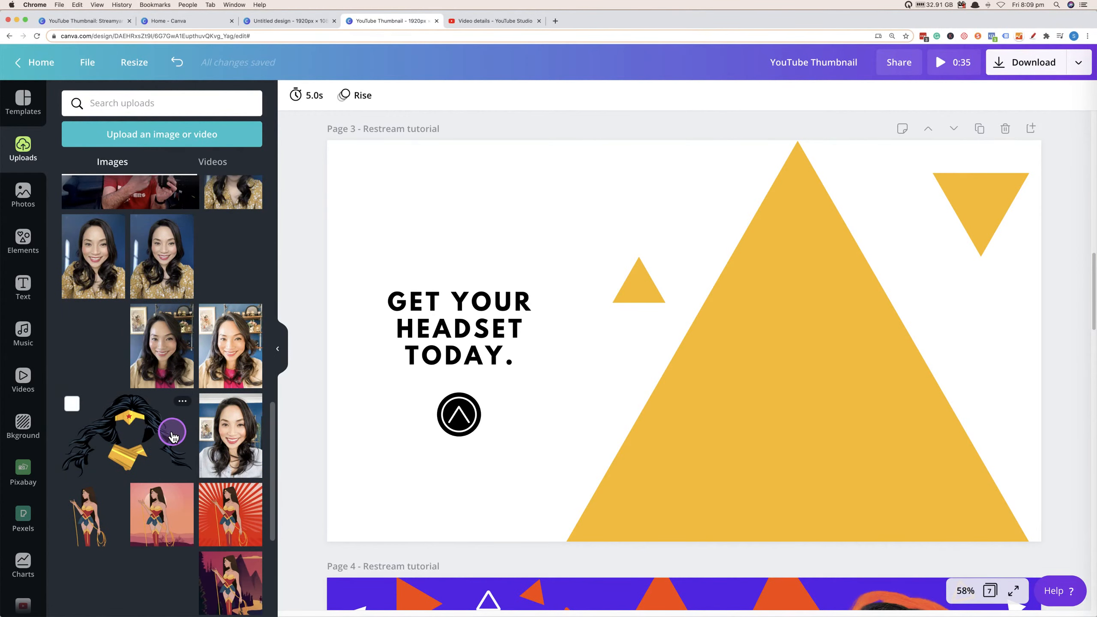
scroll(173, 437, "down", 10)
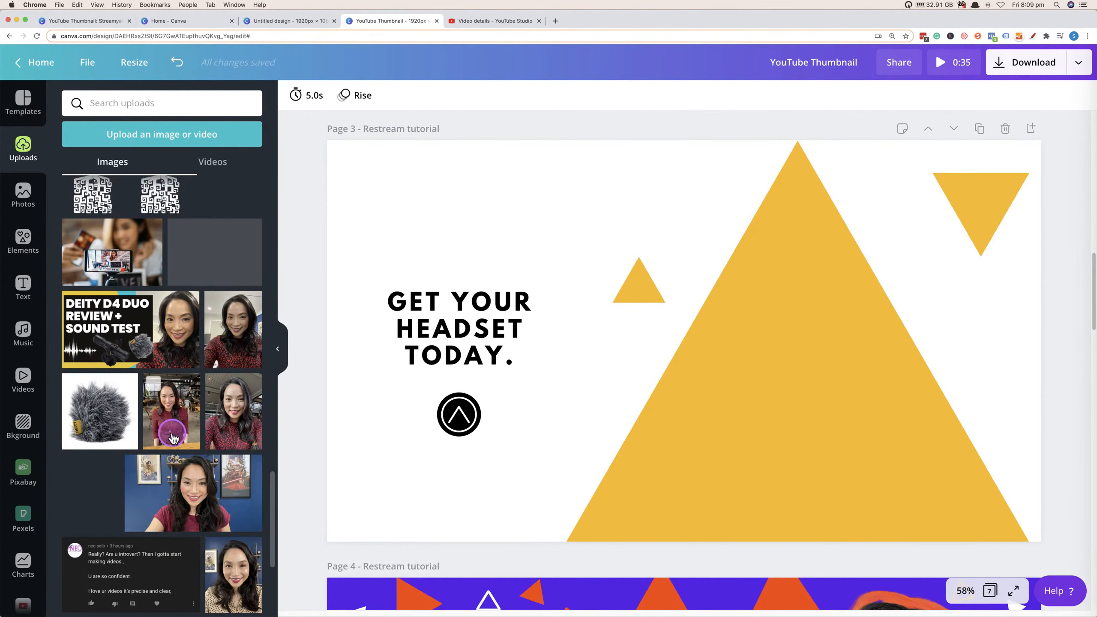
left_click(234, 441)
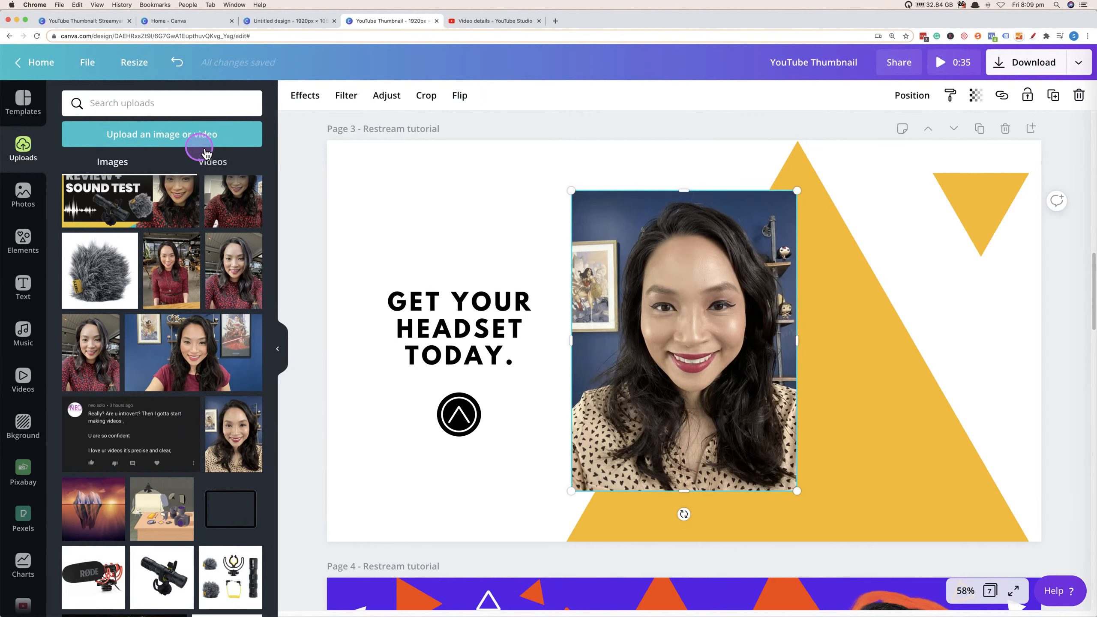
Move the photo to the right side of the page and enlarge it to fill that area.
left_click_drag(685, 324, 912, 378)
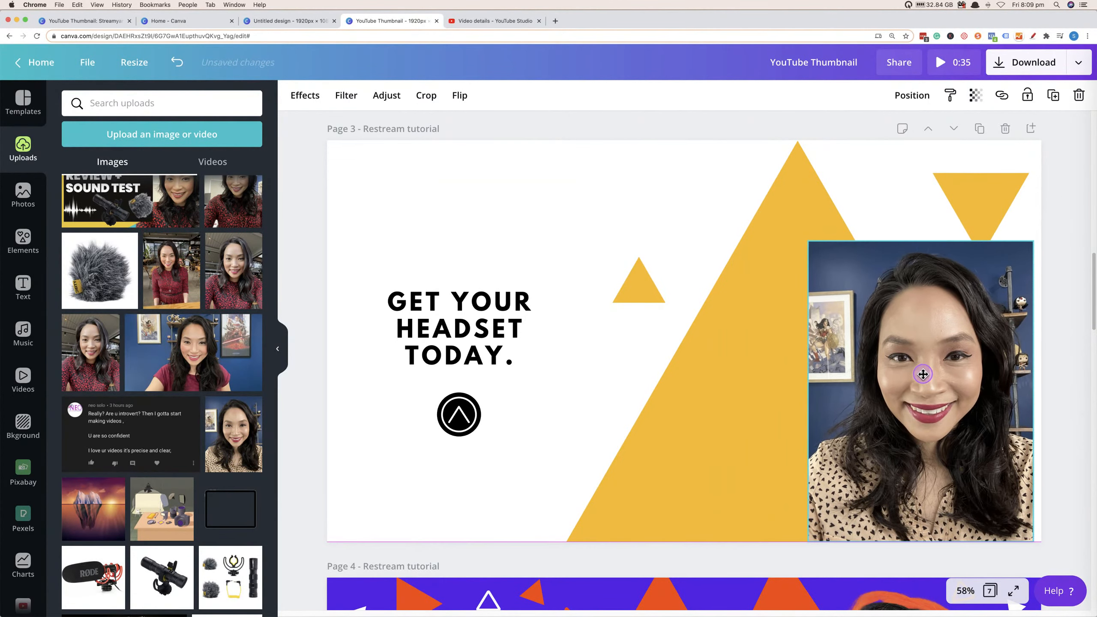
left_click_drag(804, 236, 722, 149)
left_click(878, 353)
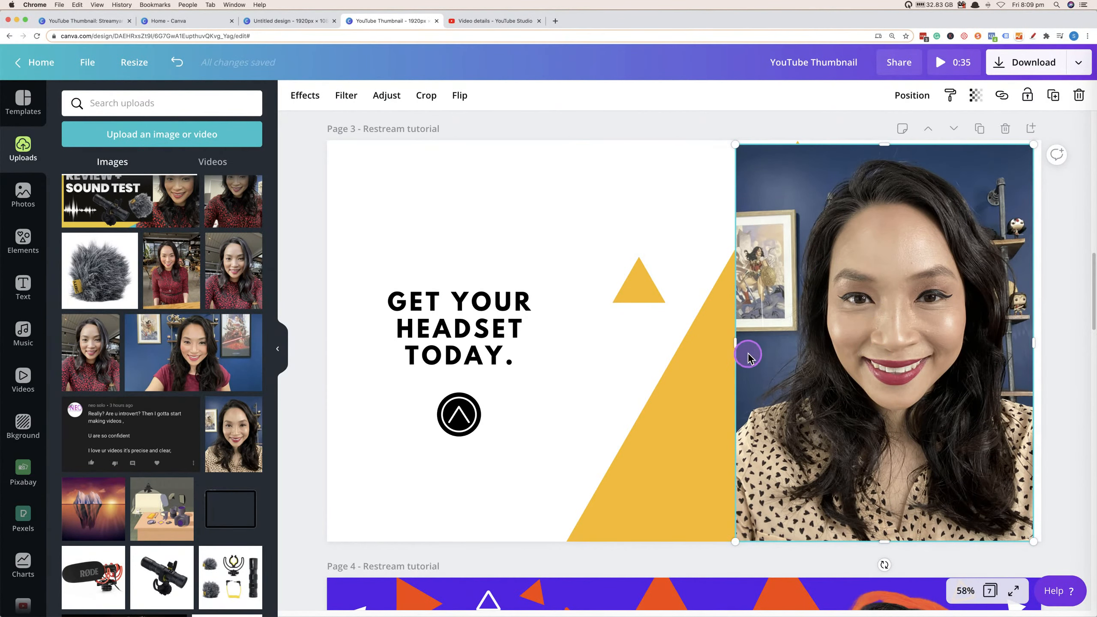
Remove the photo's background with the Background Remover effect.
left_click(317, 108)
left_click(174, 147)
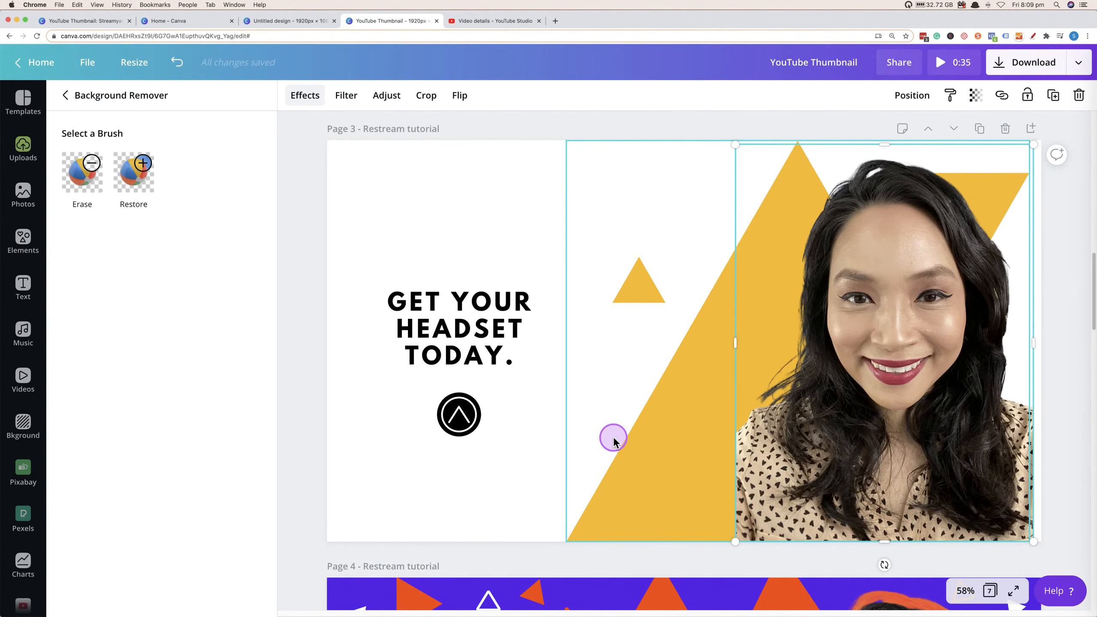
left_click(1052, 452)
left_click(1045, 454)
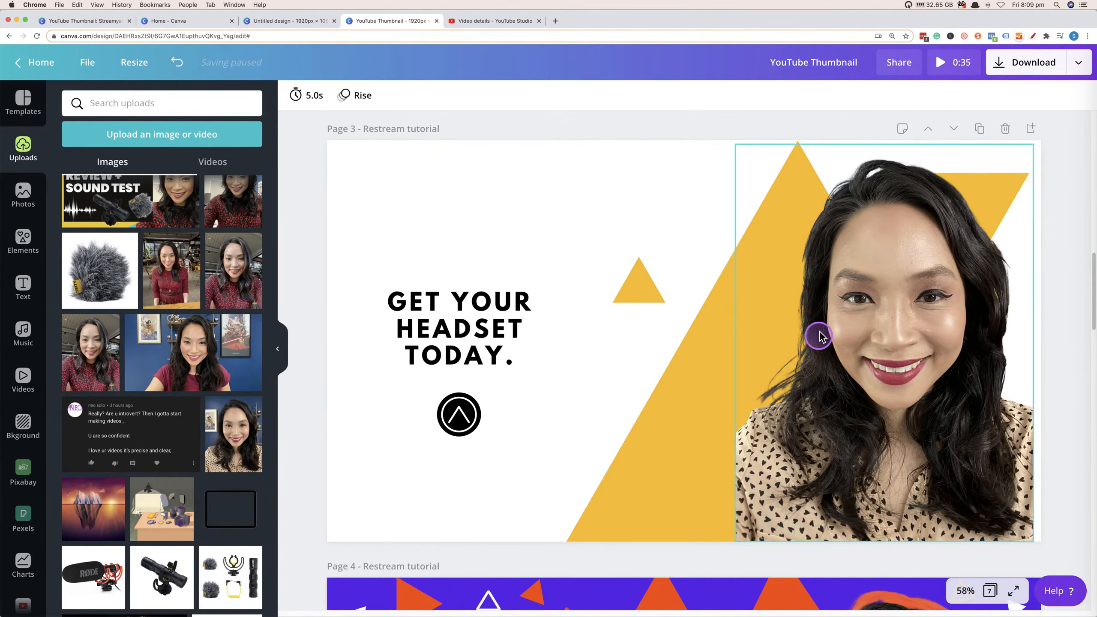
Duplicate the cut-out presenter photo and offset the copy slightly down and to the left.
scroll(866, 501, "down", 10)
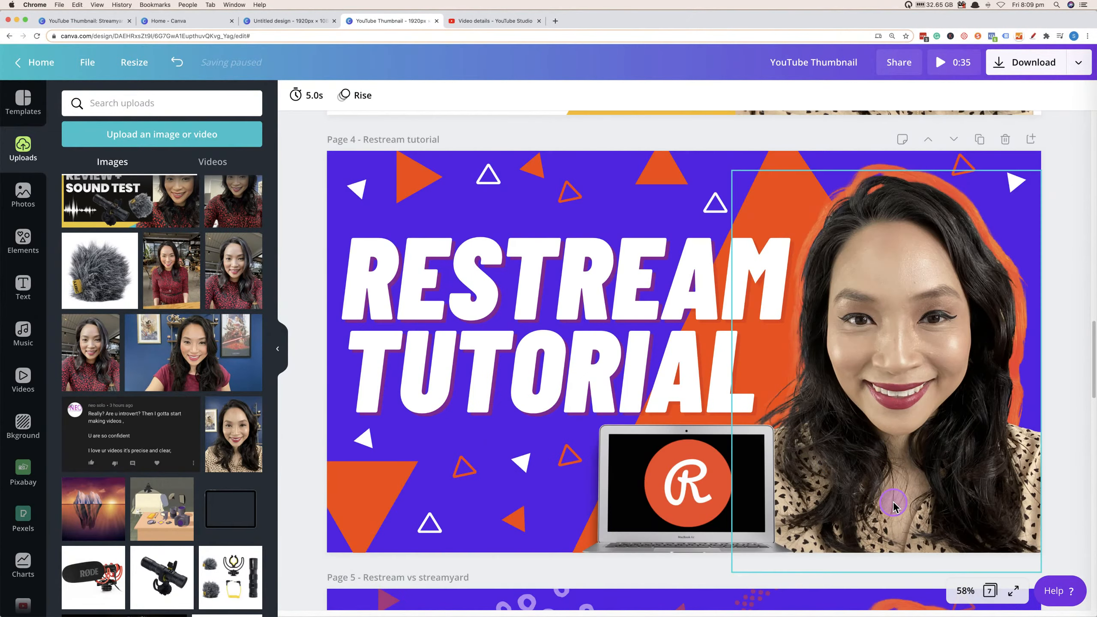
scroll(894, 502, "up", 9)
scroll(894, 508, "up", 2)
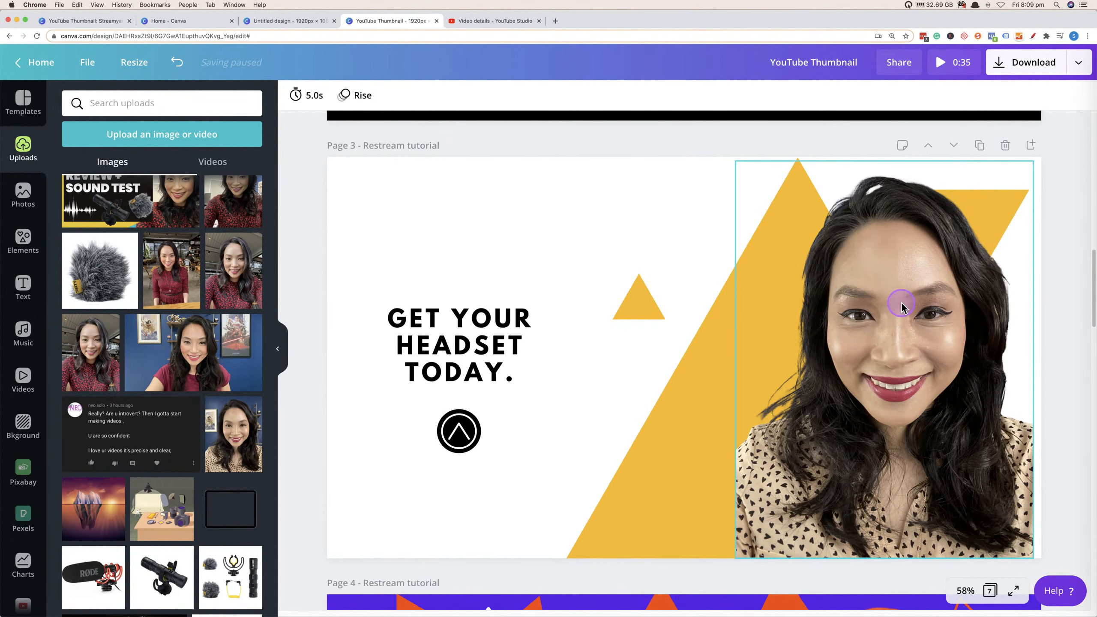
scroll(903, 328, "down", 15)
scroll(903, 376, "down", 10)
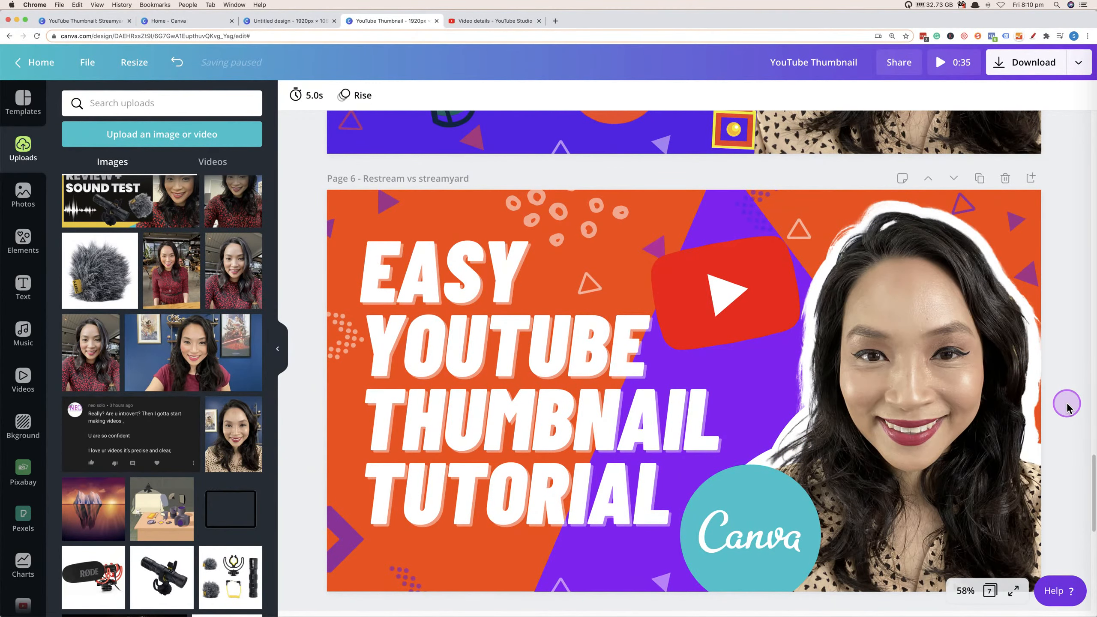
scroll(1067, 409, "up", 20)
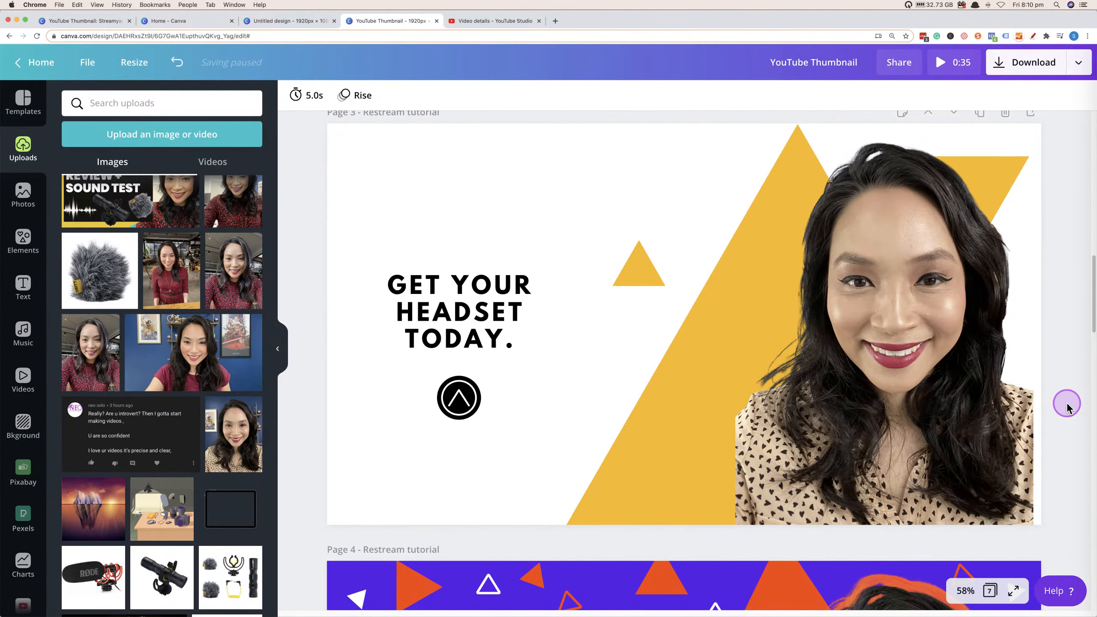
left_click(925, 268)
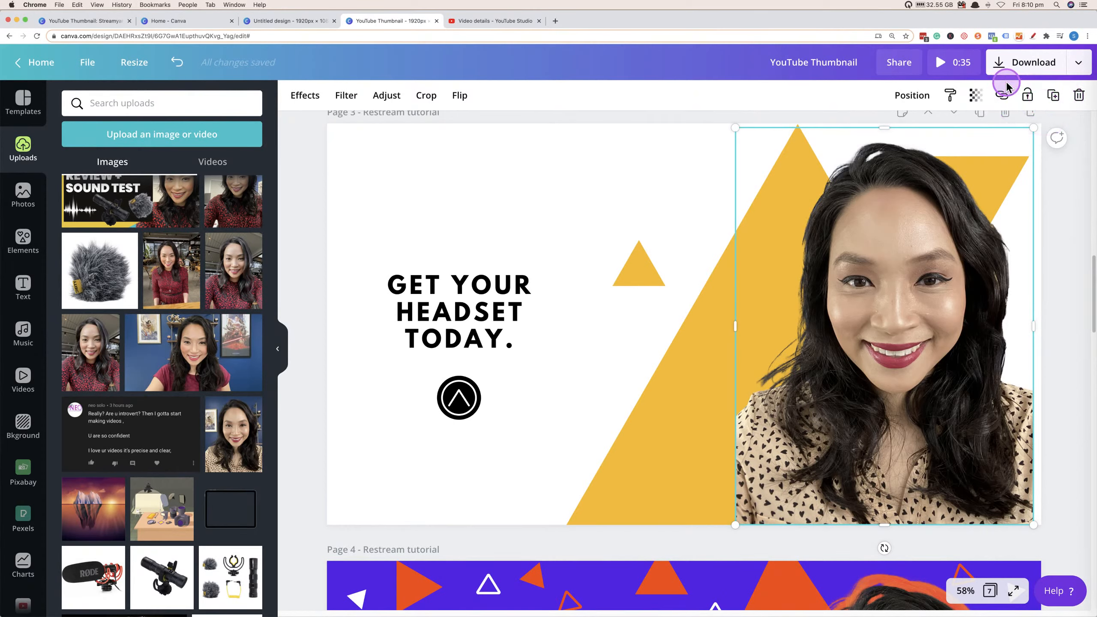
left_click(1054, 95)
left_click_drag(931, 233, 877, 301)
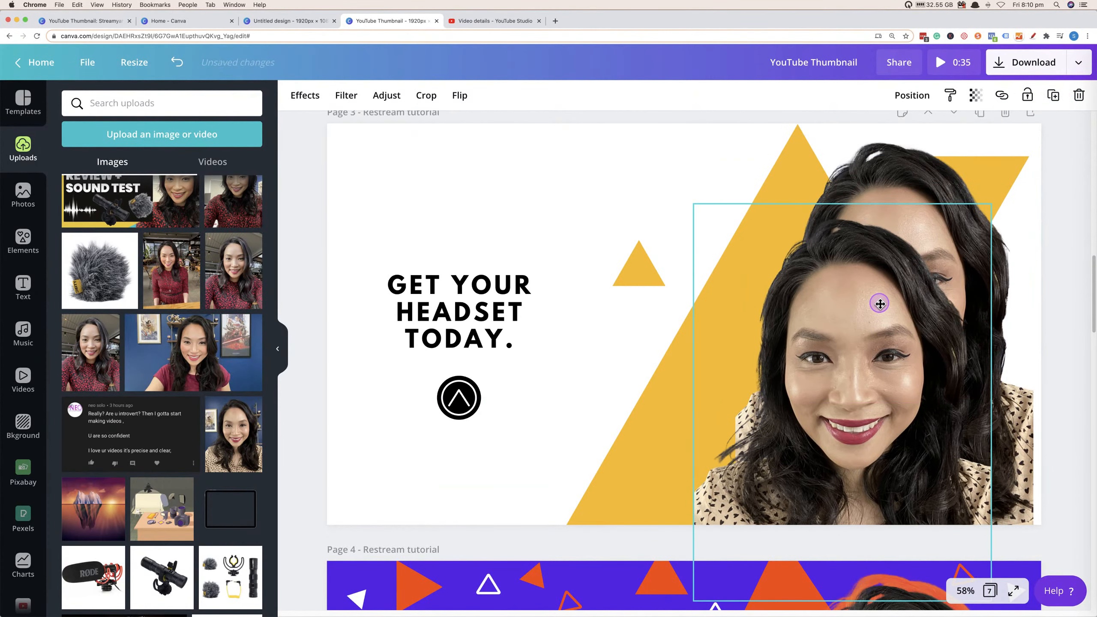
Apply a Duotone effect to the back photo, setting both highlights and shadows to white #FFFFFF.
left_click(873, 152)
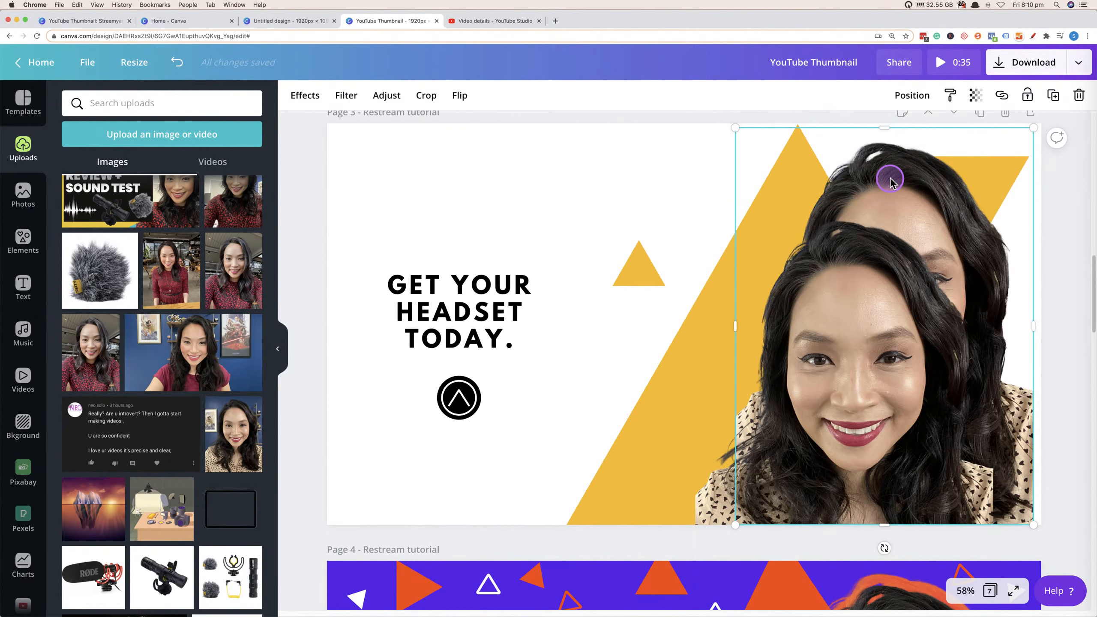
left_click(306, 96)
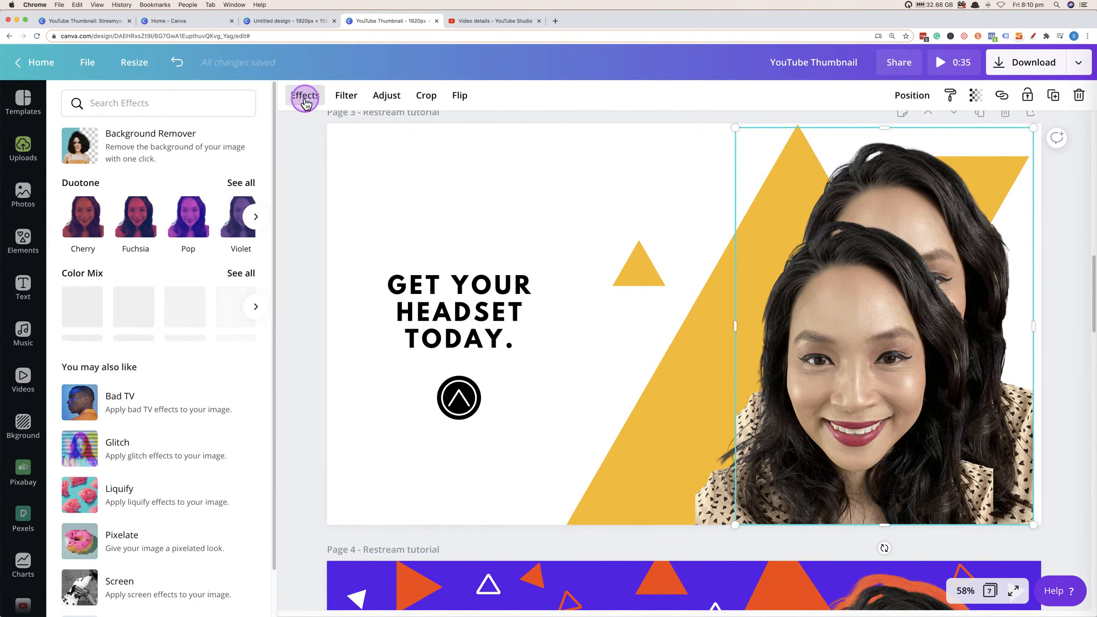
left_click(248, 183)
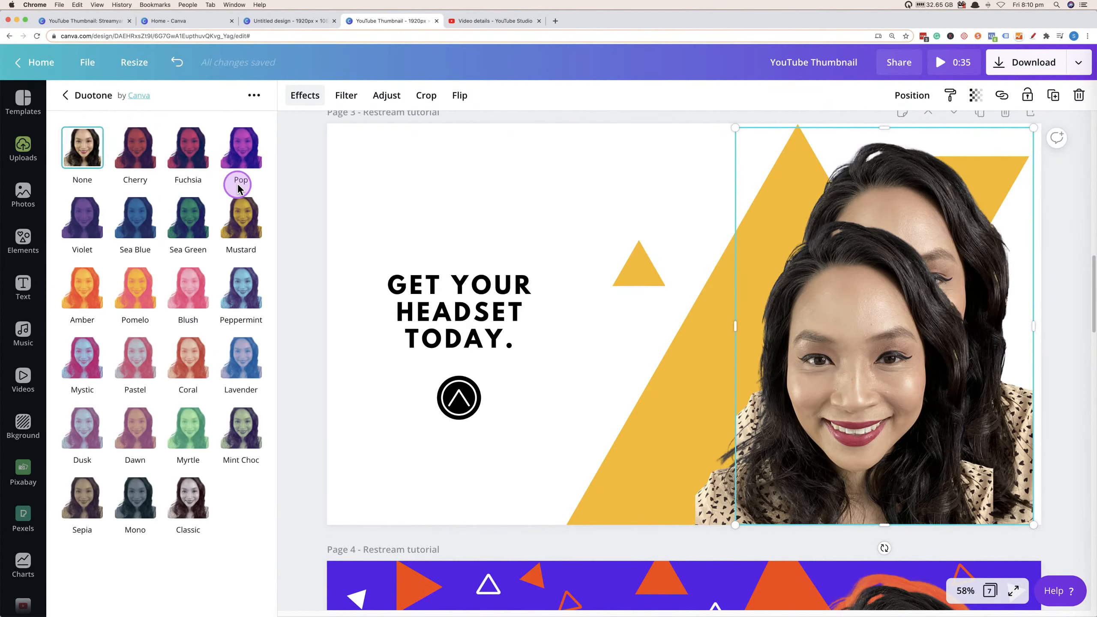
left_click(139, 159)
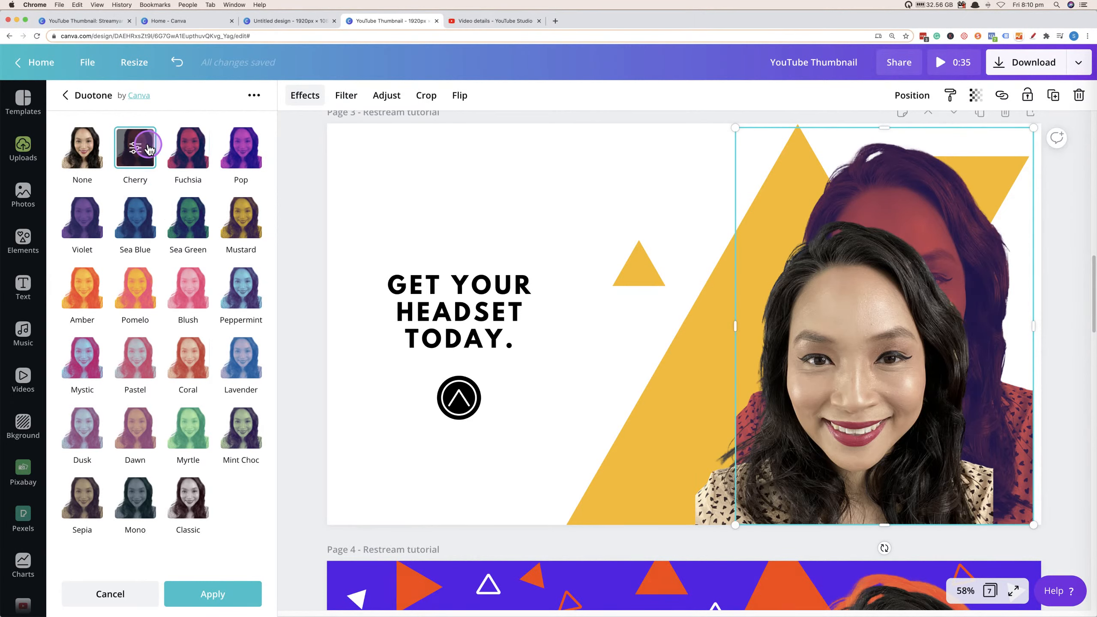
left_click(135, 150)
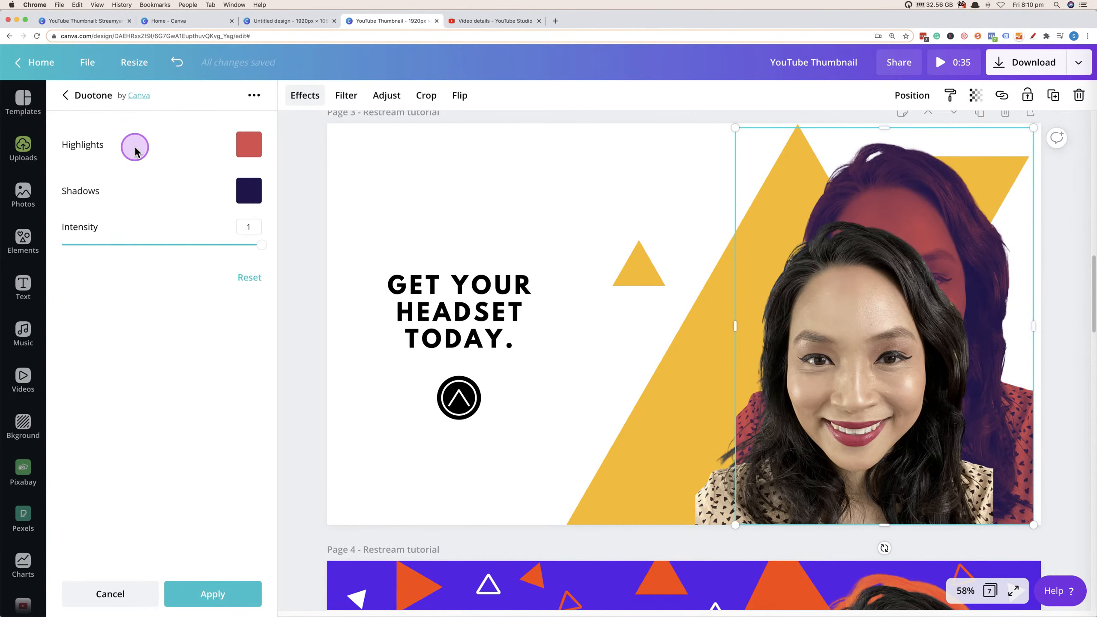
left_click(250, 147)
left_click_drag(167, 150, 86, 114)
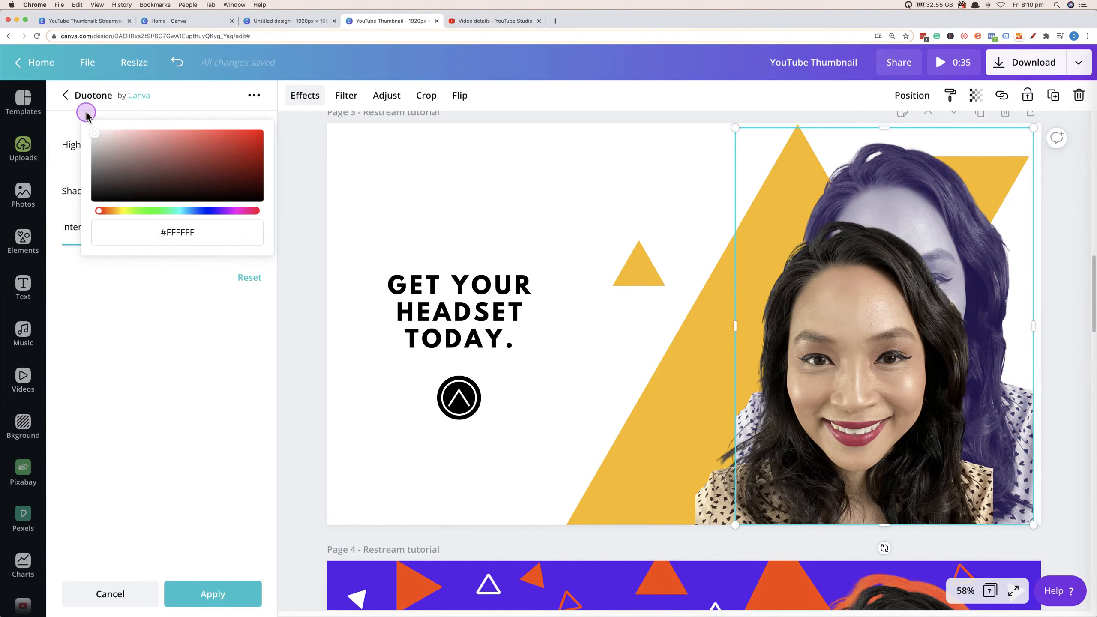
left_click(162, 264)
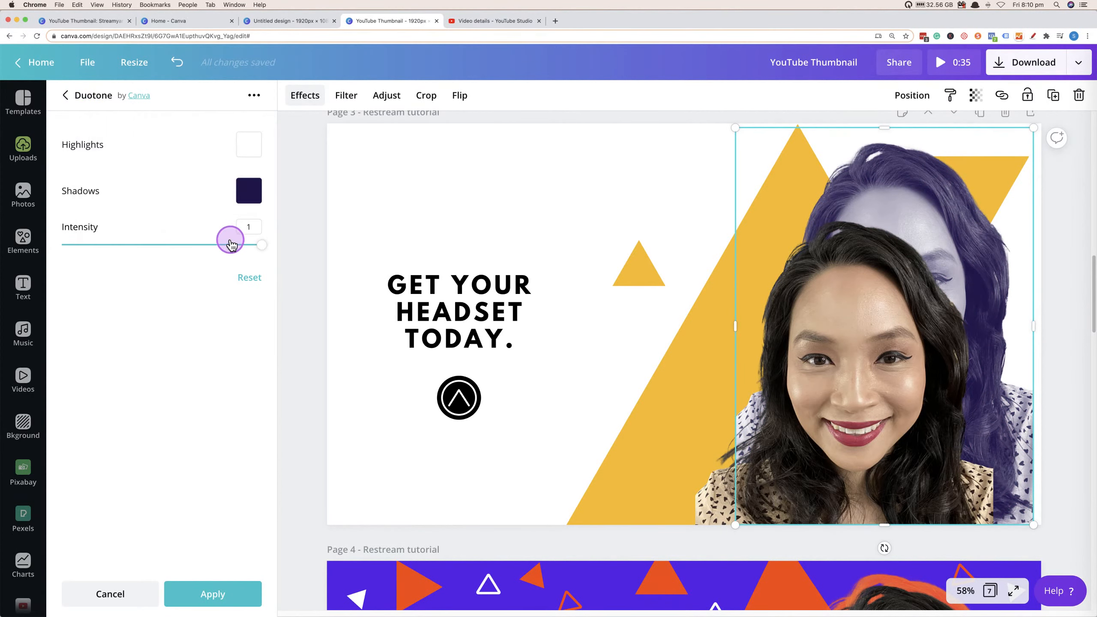
left_click(248, 190)
left_click_drag(202, 173, 93, 131)
left_click(151, 380)
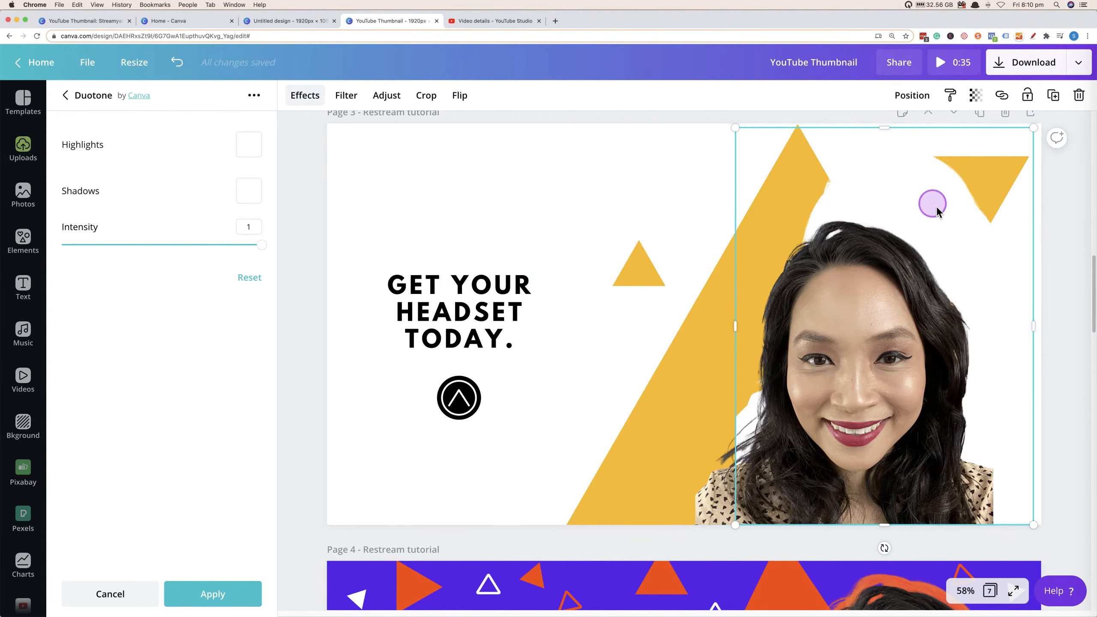
Resize and reposition the white silhouette so it frames the presenter's photo as an outline.
left_click(952, 218)
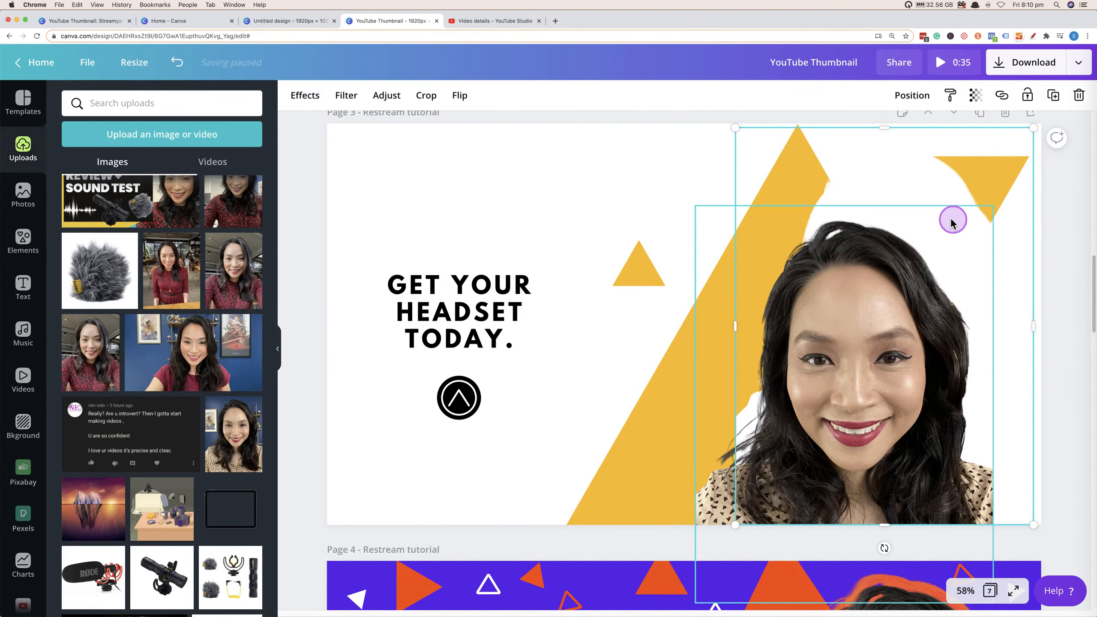
left_click(881, 162)
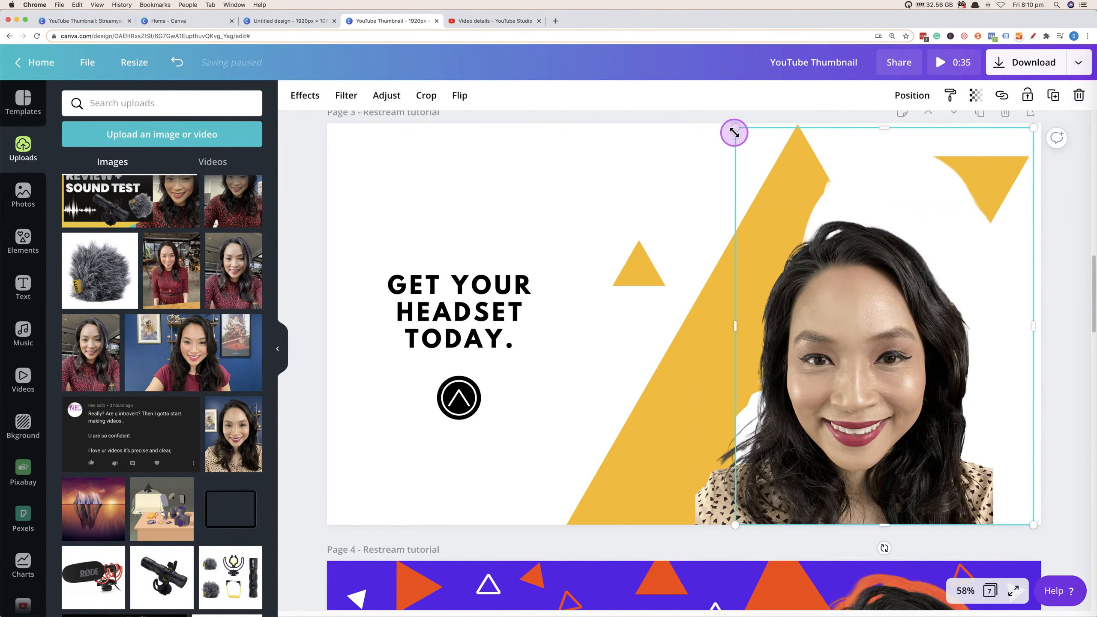
left_click_drag(735, 128, 711, 115)
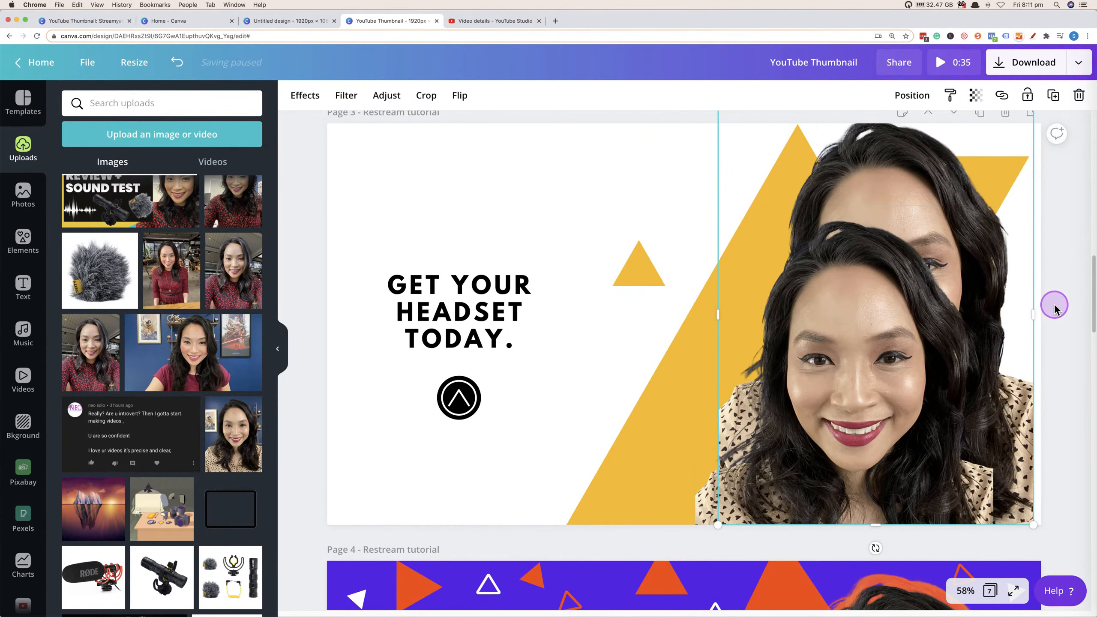
left_click(936, 311)
left_click_drag(860, 322, 891, 288)
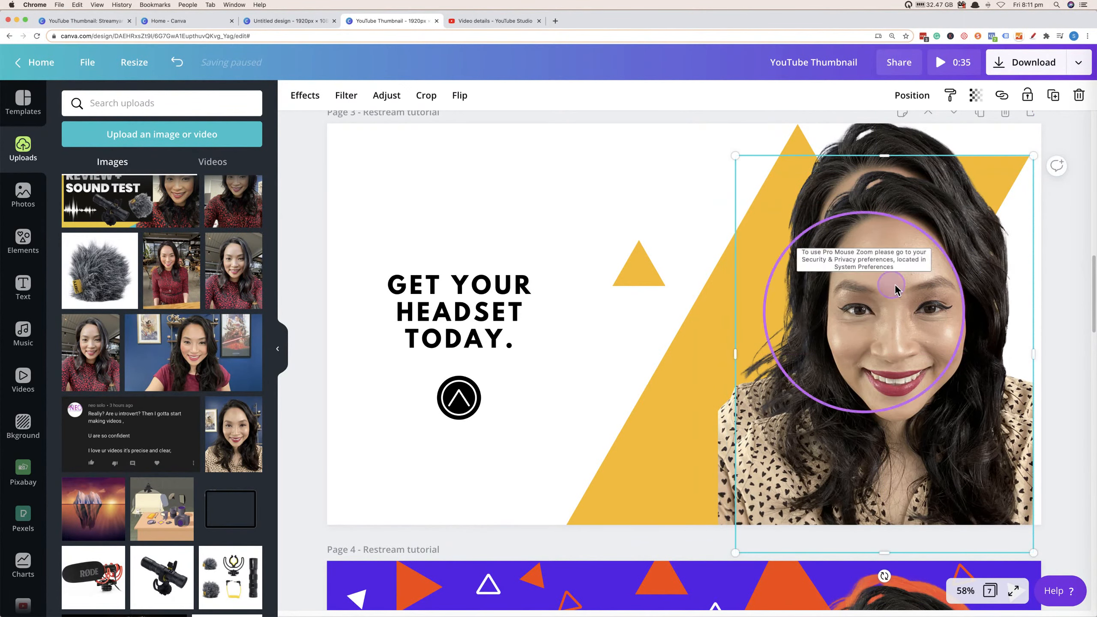
Undo the last change, reapply a Duotone to the back photo copy with highlights and shadows set to white, and nudge it up.
key("super+z")
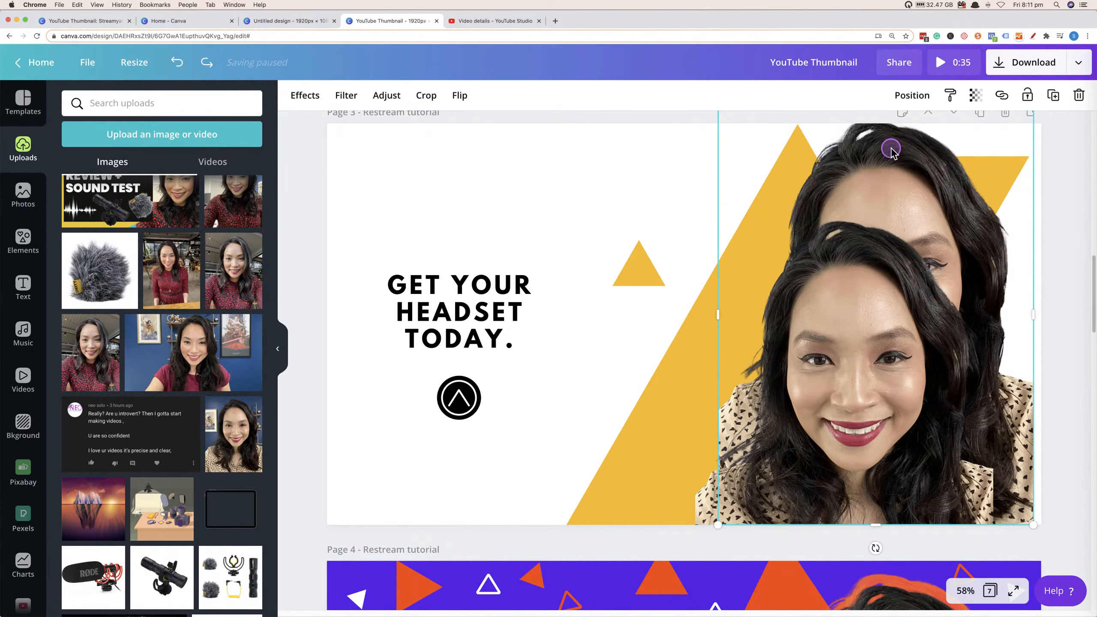
left_click(305, 95)
left_click(138, 227)
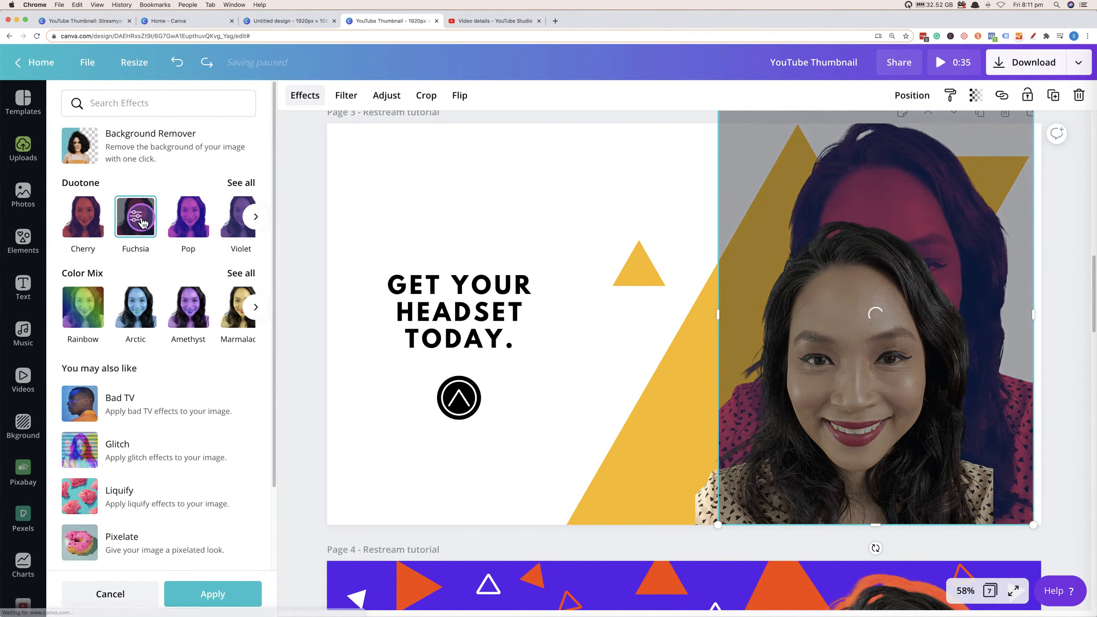
left_click(137, 220)
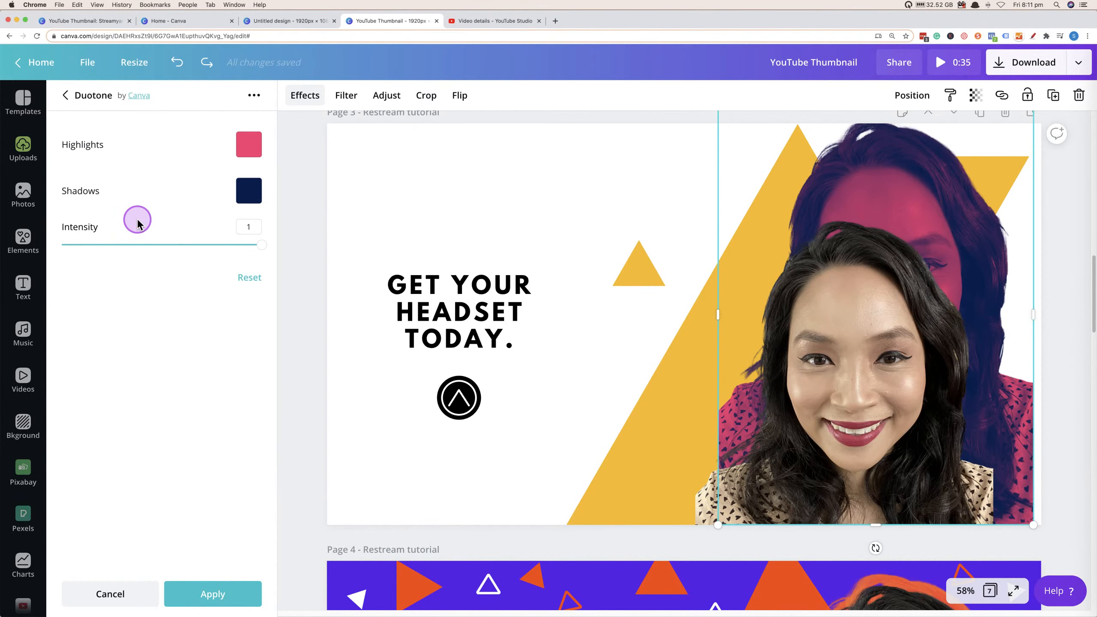
left_click(245, 148)
left_click_drag(195, 174, 13, 99)
left_click(193, 345)
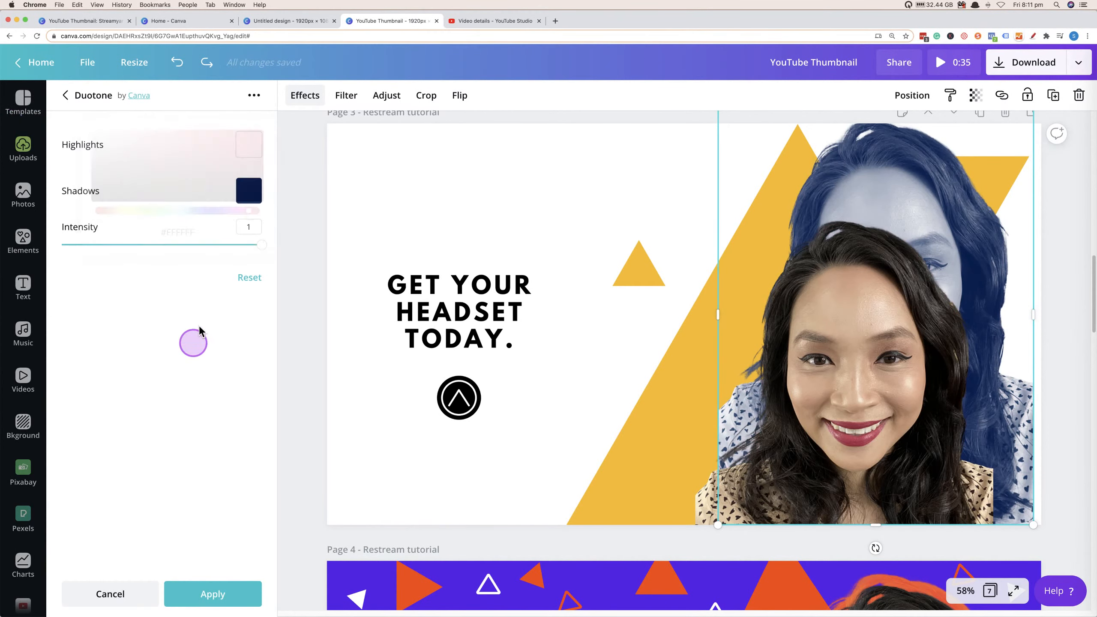
left_click(246, 197)
left_click_drag(166, 186, 31, 94)
left_click(180, 484)
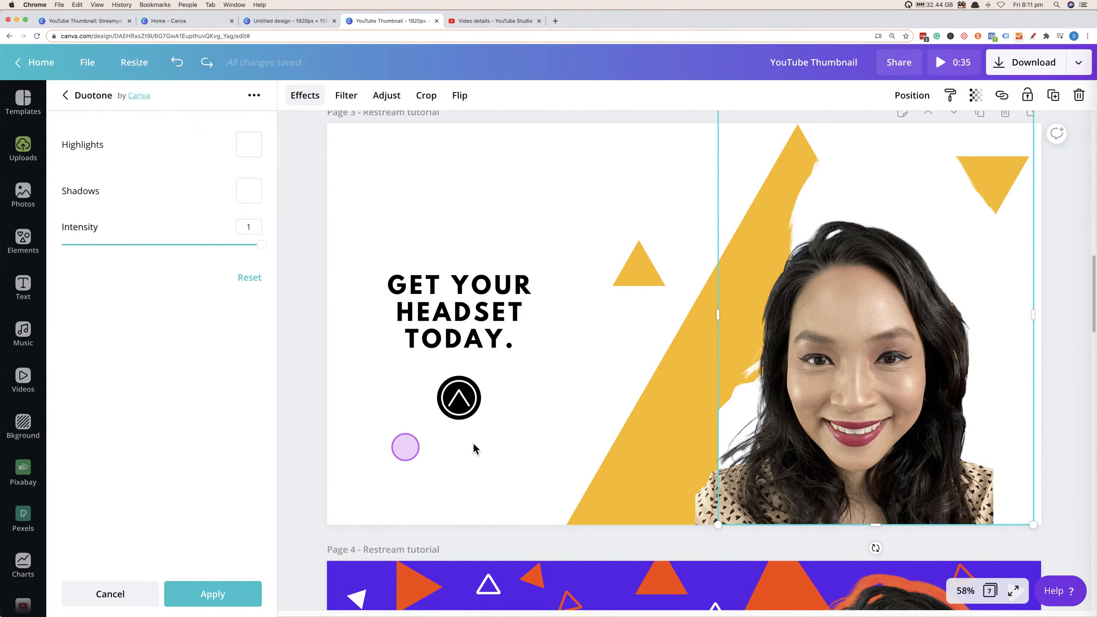
left_click_drag(843, 408, 874, 335)
Change the page 3 background colour to purple.
left_click(375, 167)
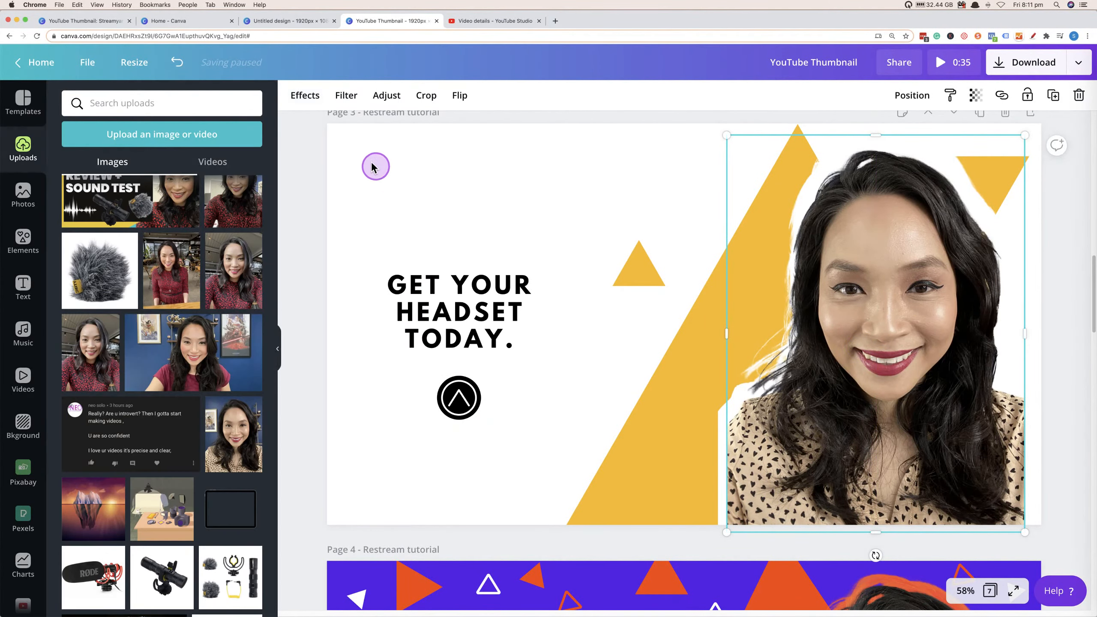
left_click(304, 99)
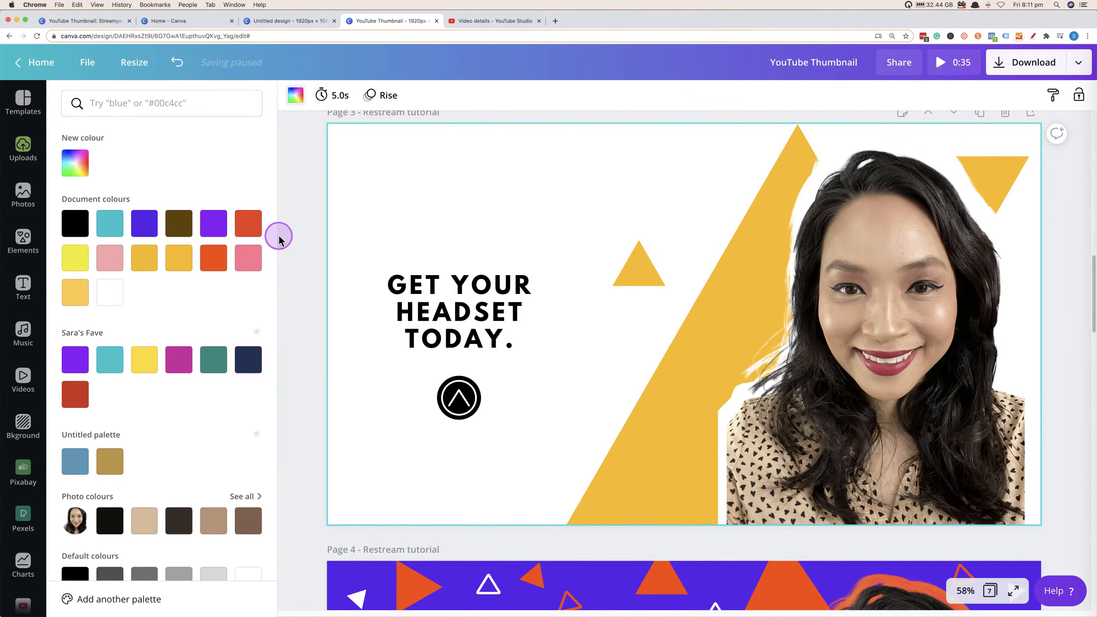
left_click(220, 235)
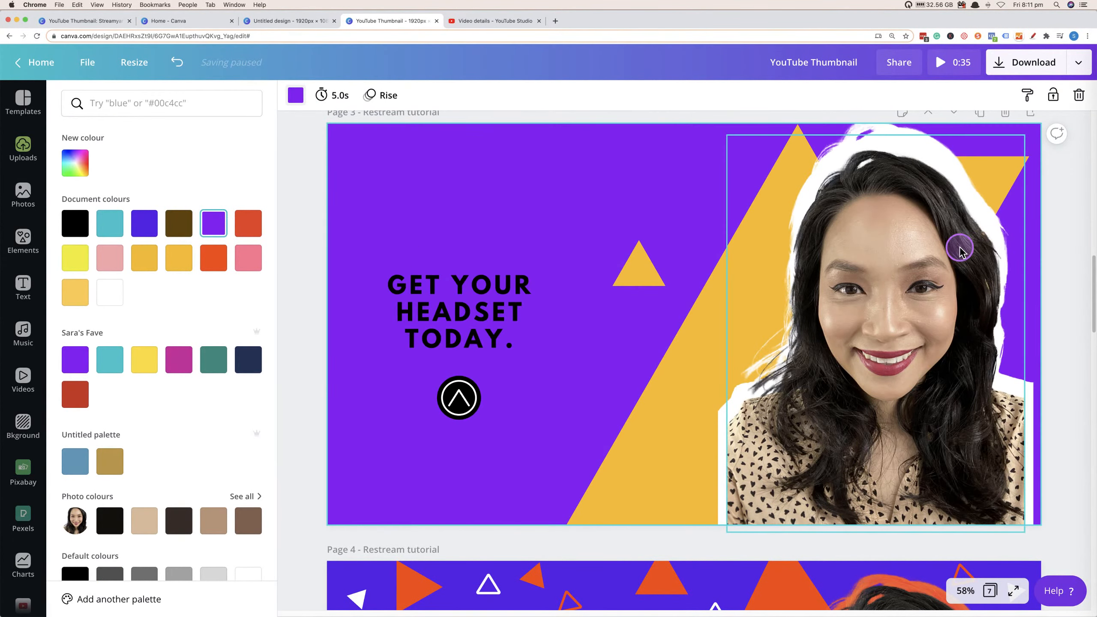
Resize and reposition the front presenter photo slightly within the white outline.
left_click(911, 289)
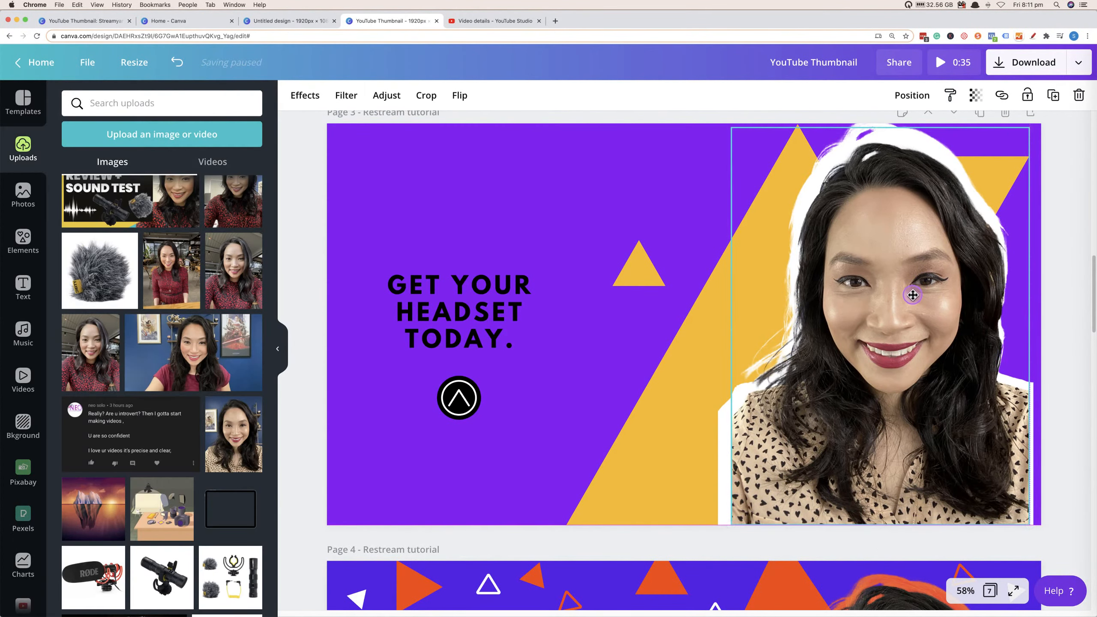
left_click_drag(726, 127, 734, 140)
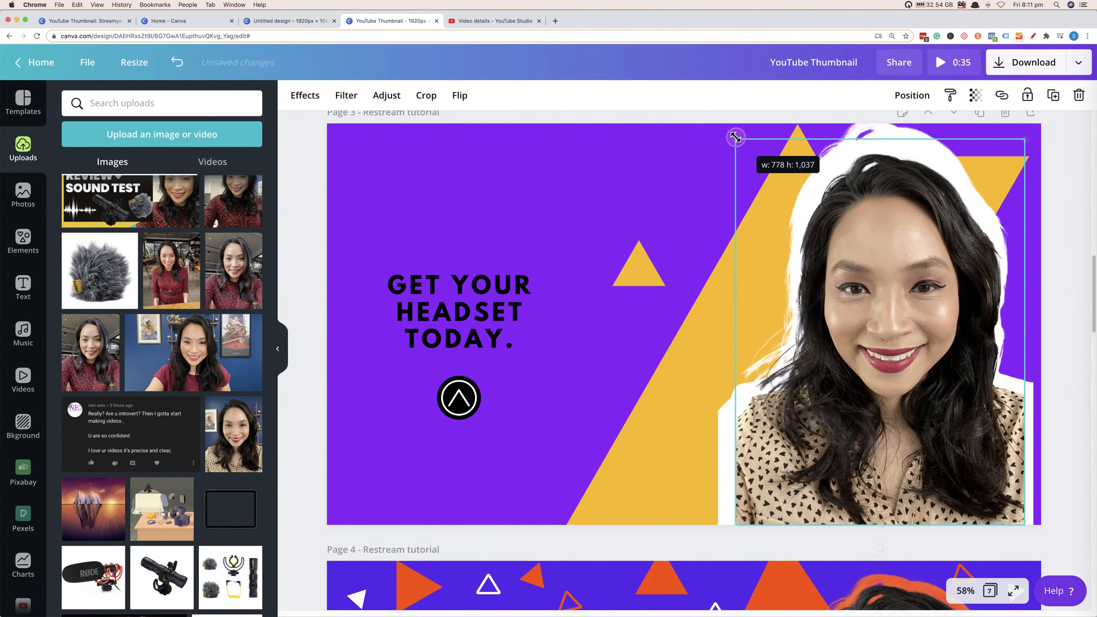
left_click_drag(927, 341, 921, 327)
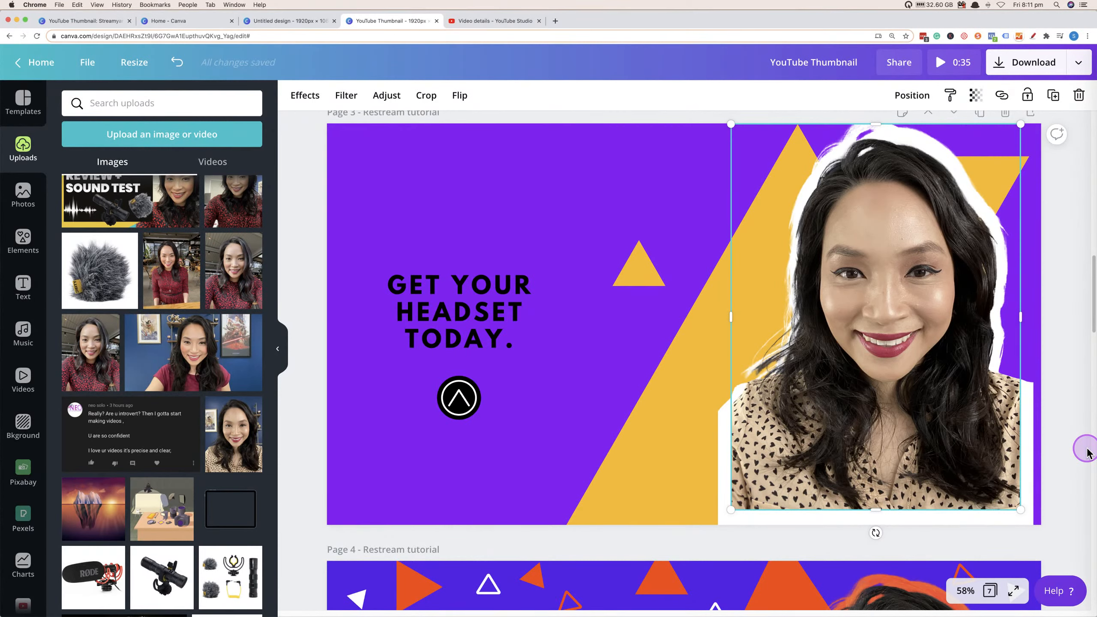
Move the white silhouette upward so it frames the top of the presenter's hair.
left_click(944, 430)
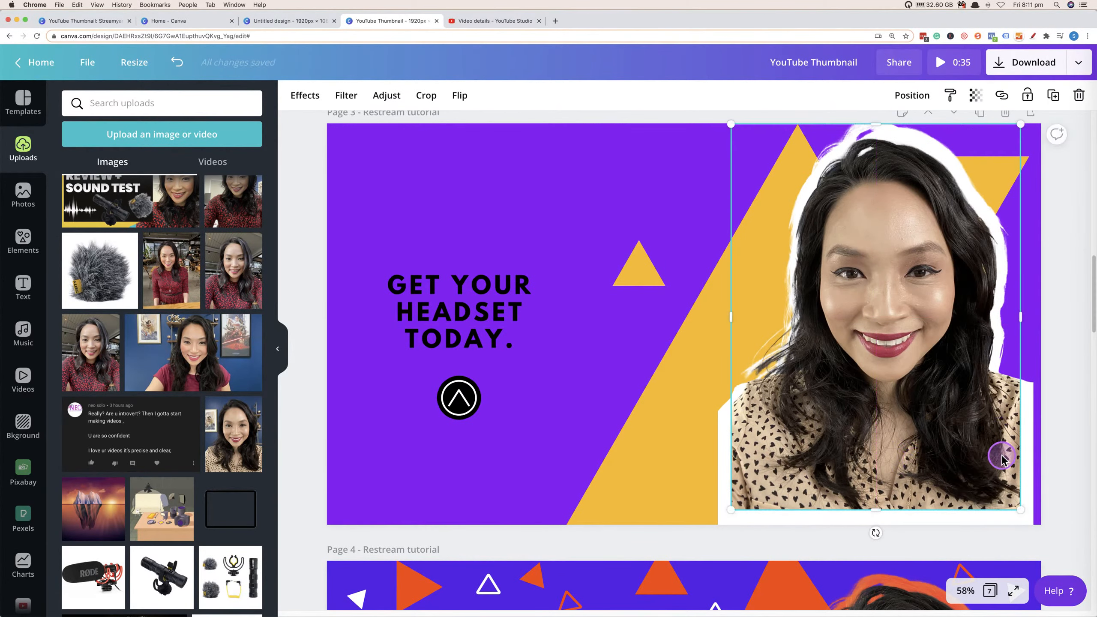
left_click(305, 96)
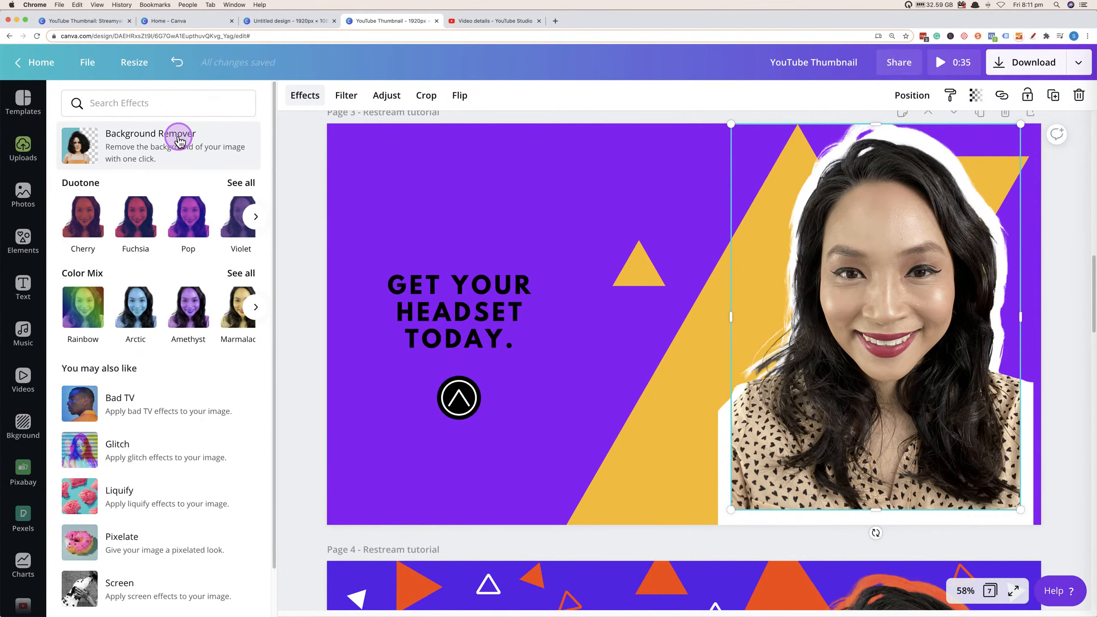
left_click_drag(857, 274, 874, 137)
left_click(305, 98)
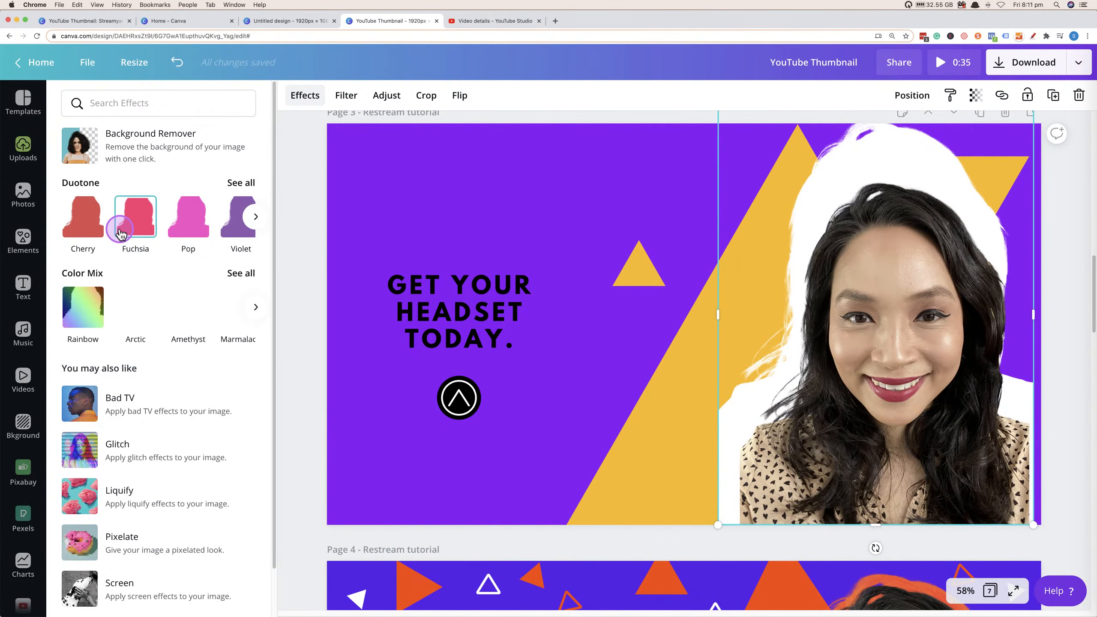
left_click_drag(862, 298, 867, 240)
left_click(141, 215)
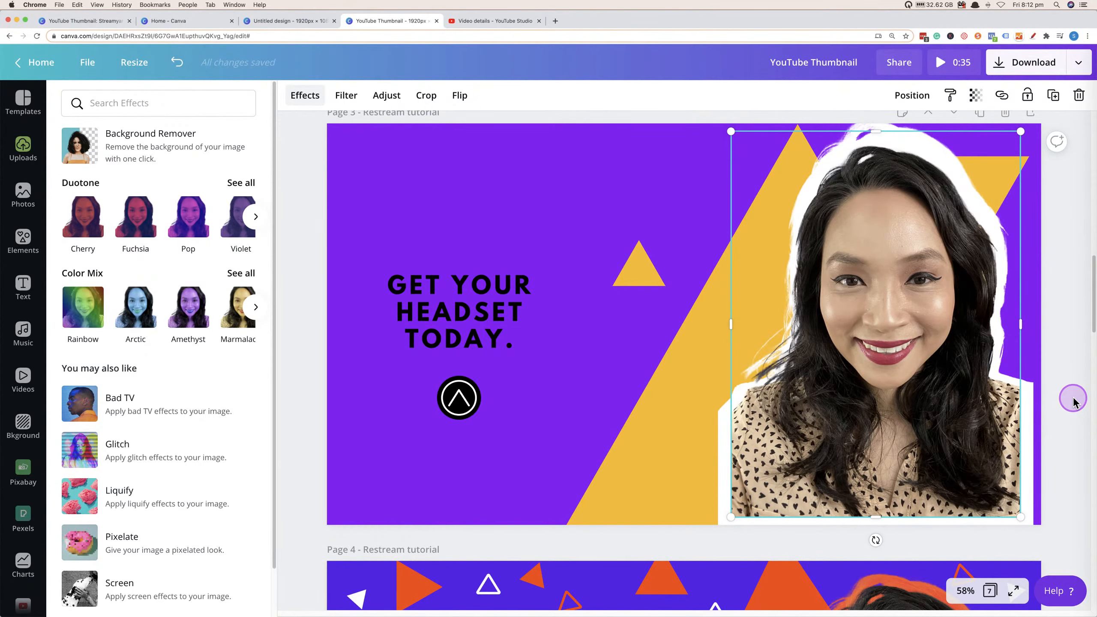
left_click(1052, 442)
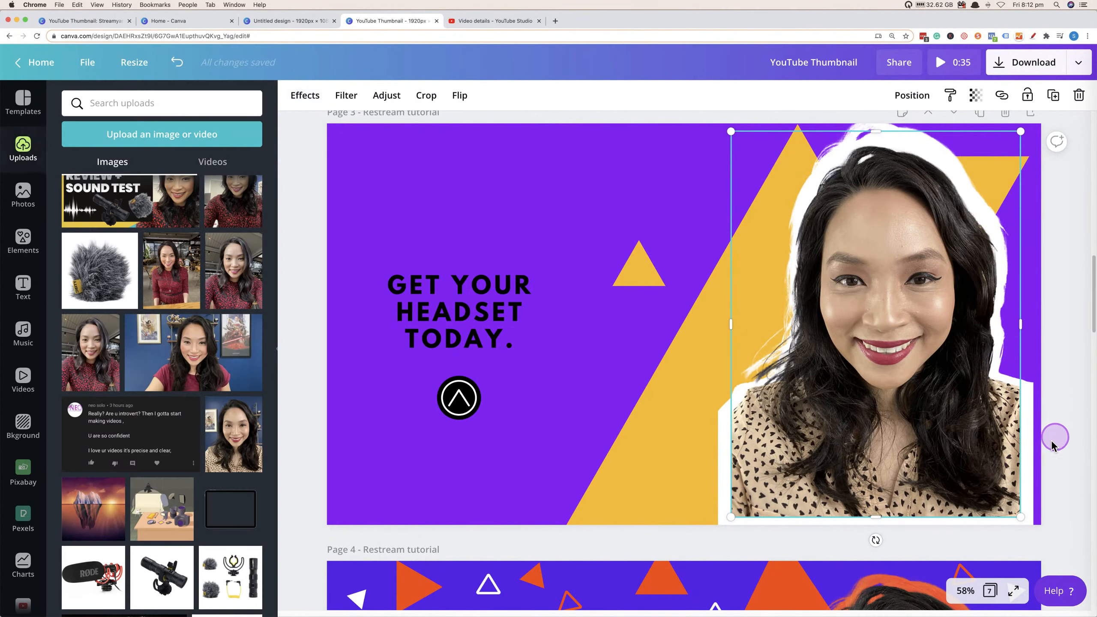
Select the headline text and browse the text panel's styles and font combinations.
scroll(1052, 445, "down", 10)
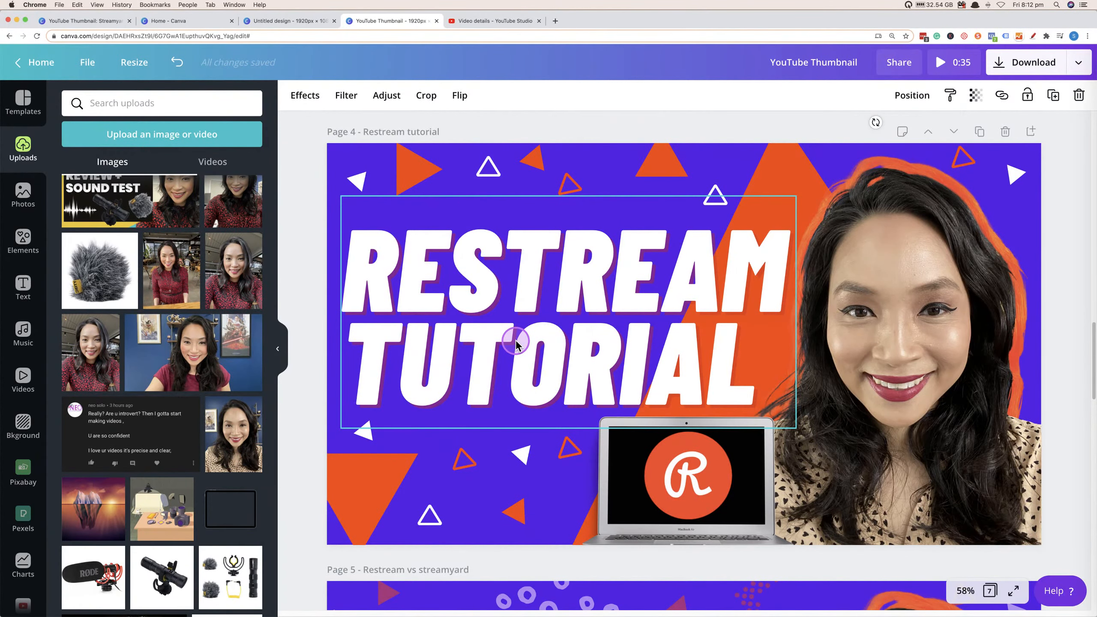
scroll(516, 344, "up", 10)
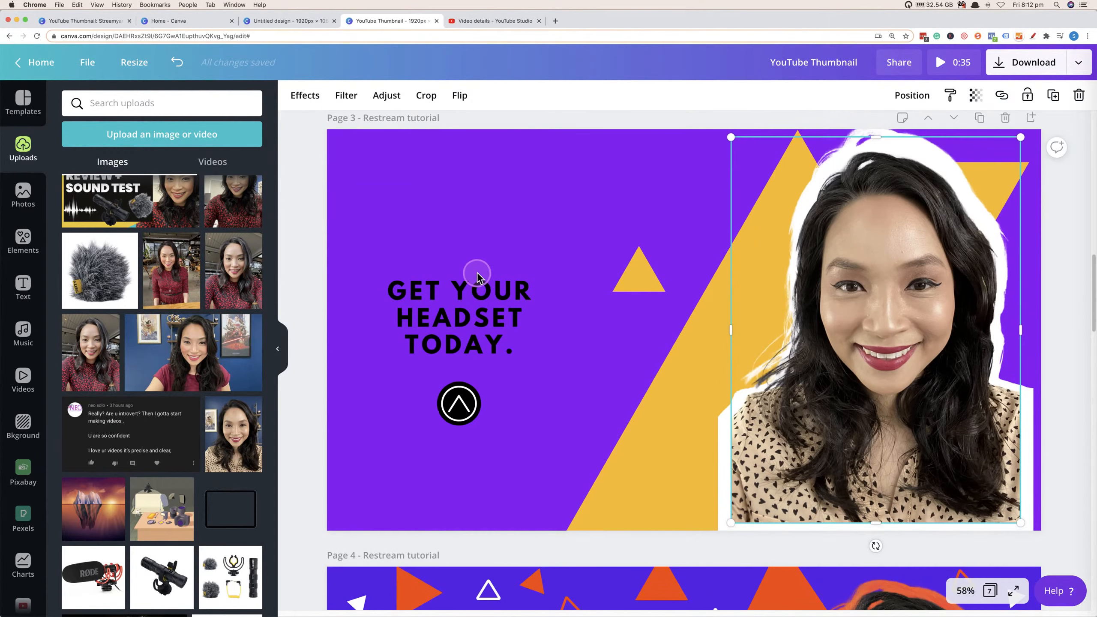
left_click(477, 319)
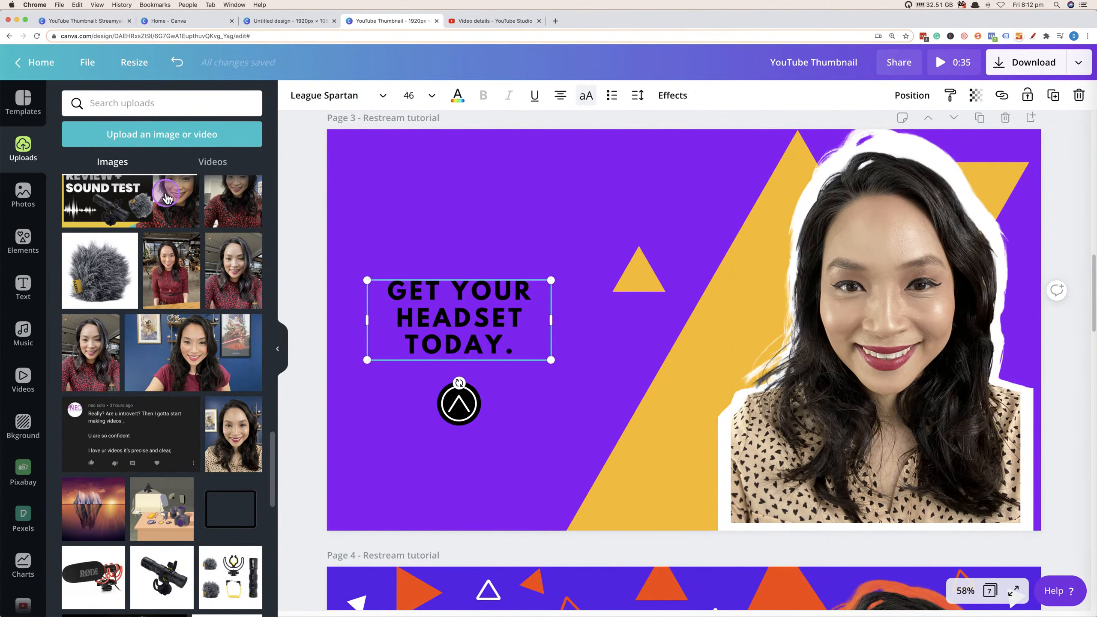
left_click(23, 288)
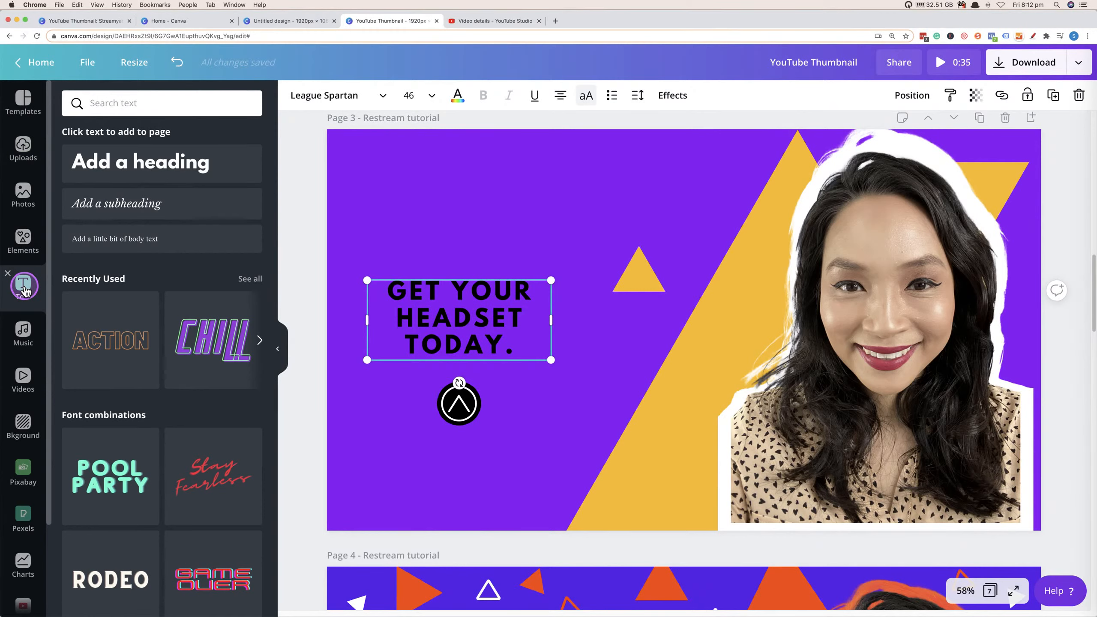
scroll(181, 302, "down", 1)
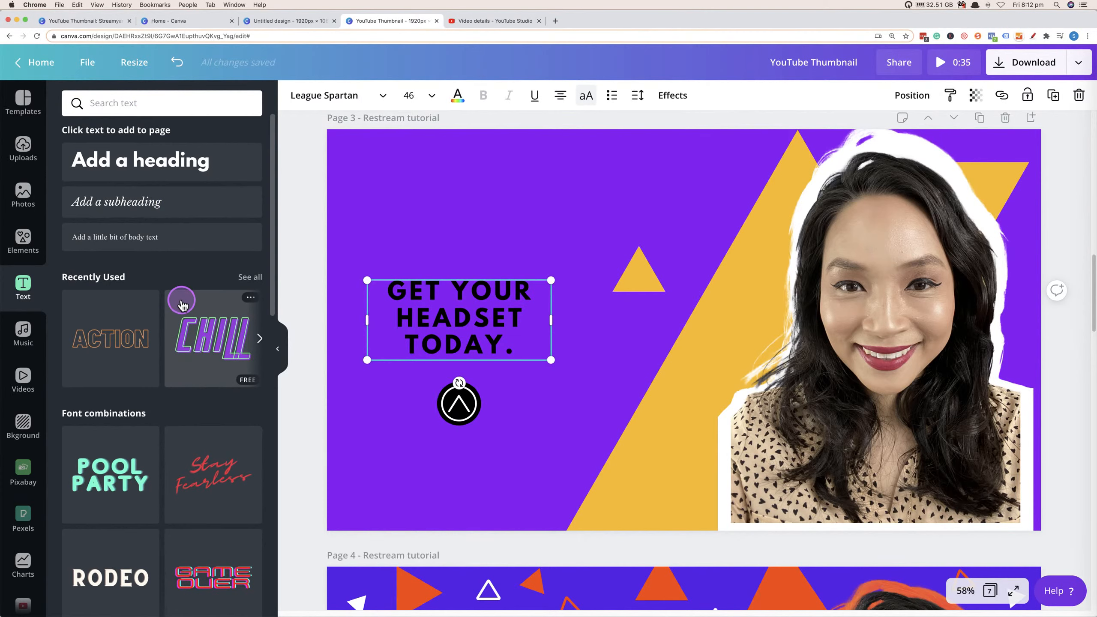
scroll(170, 361, "down", 8)
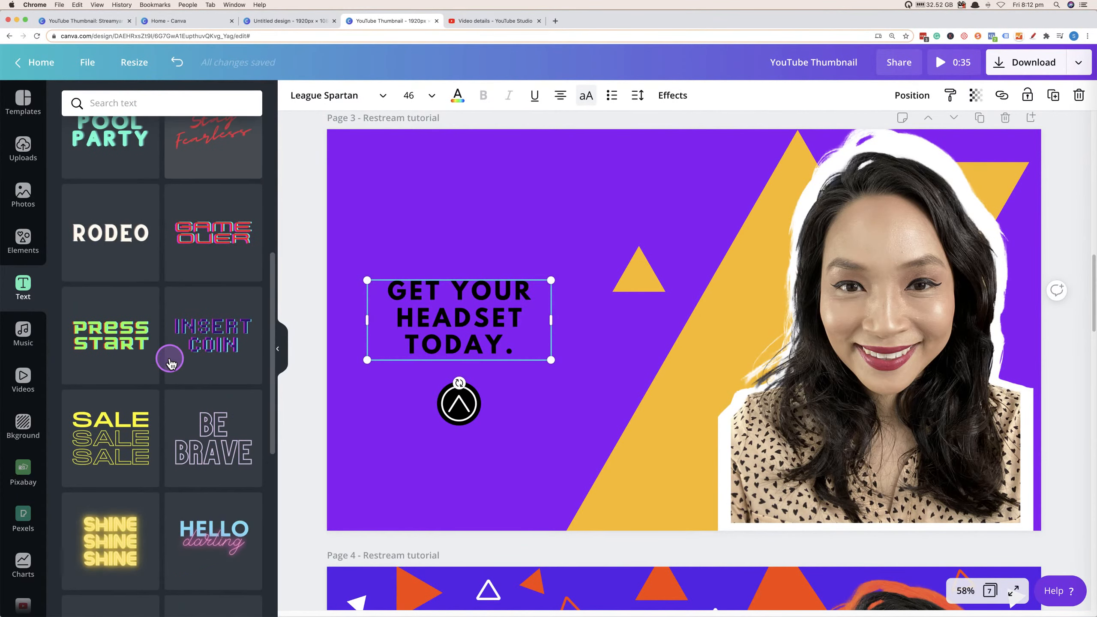
scroll(170, 361, "down", 10)
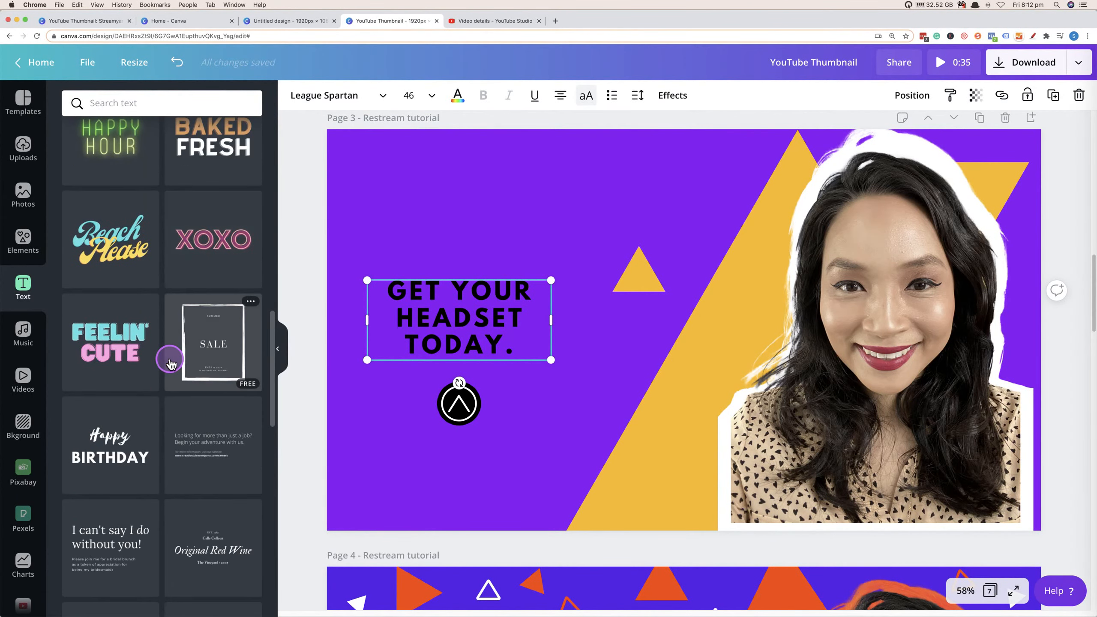
scroll(169, 359, "down", 5)
scroll(167, 358, "up", 20)
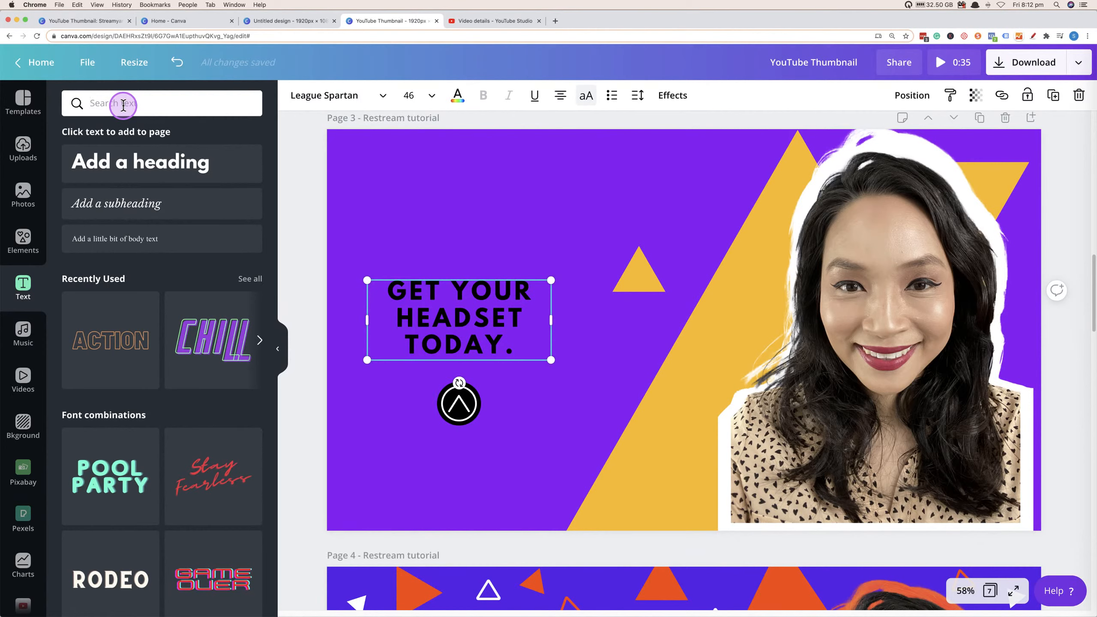
Search the text templates for "text effect" and browse through the results.
type("text effe")
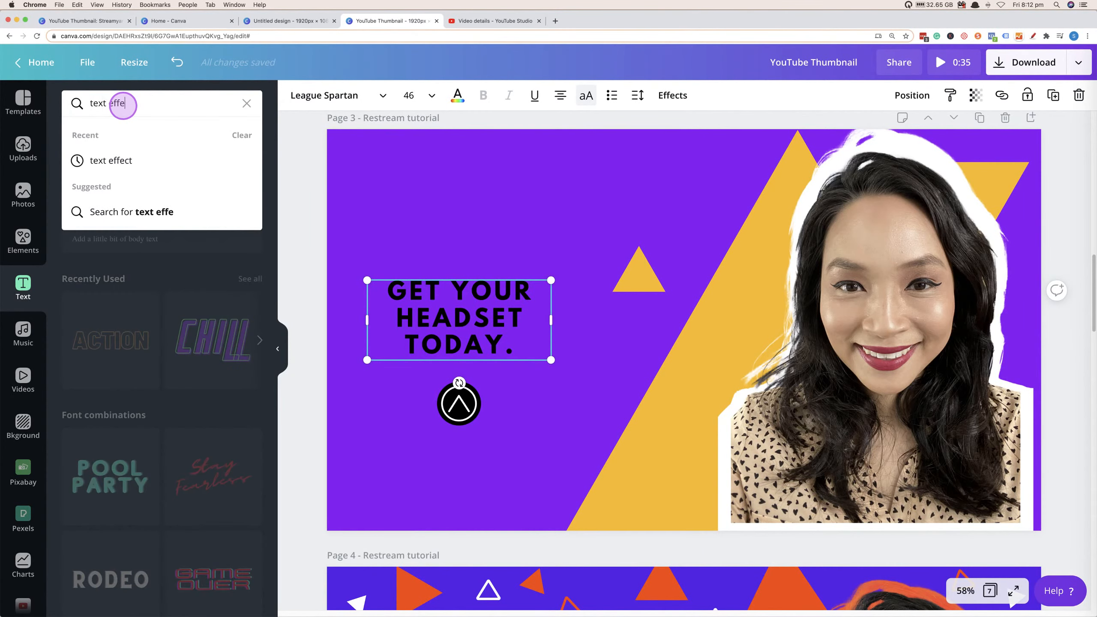
type("ct")
key("Return")
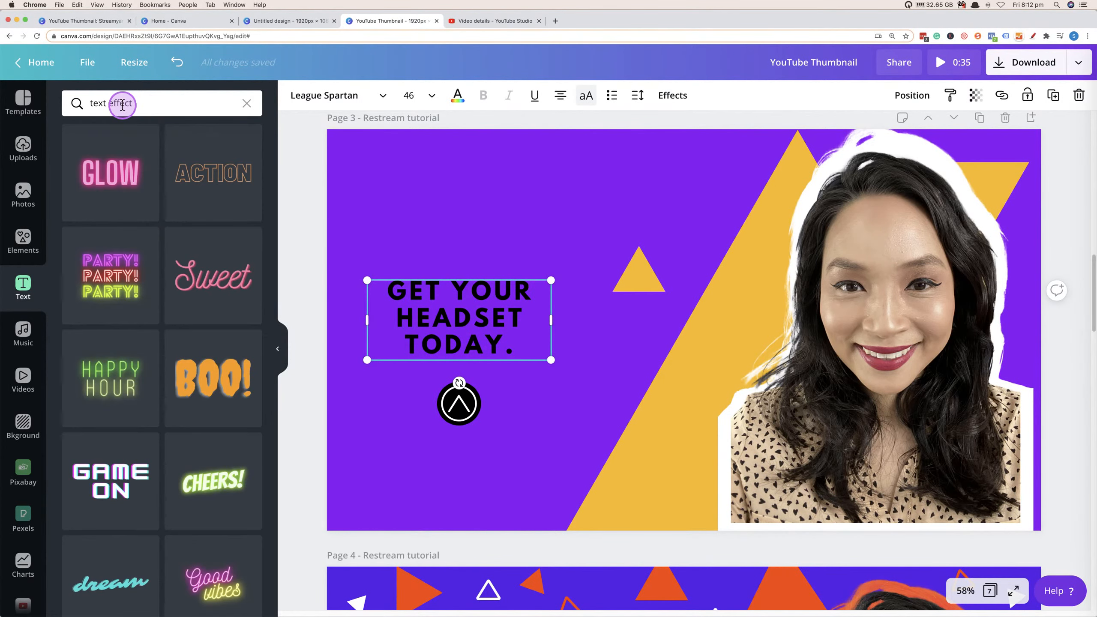
scroll(263, 340, "down", 5)
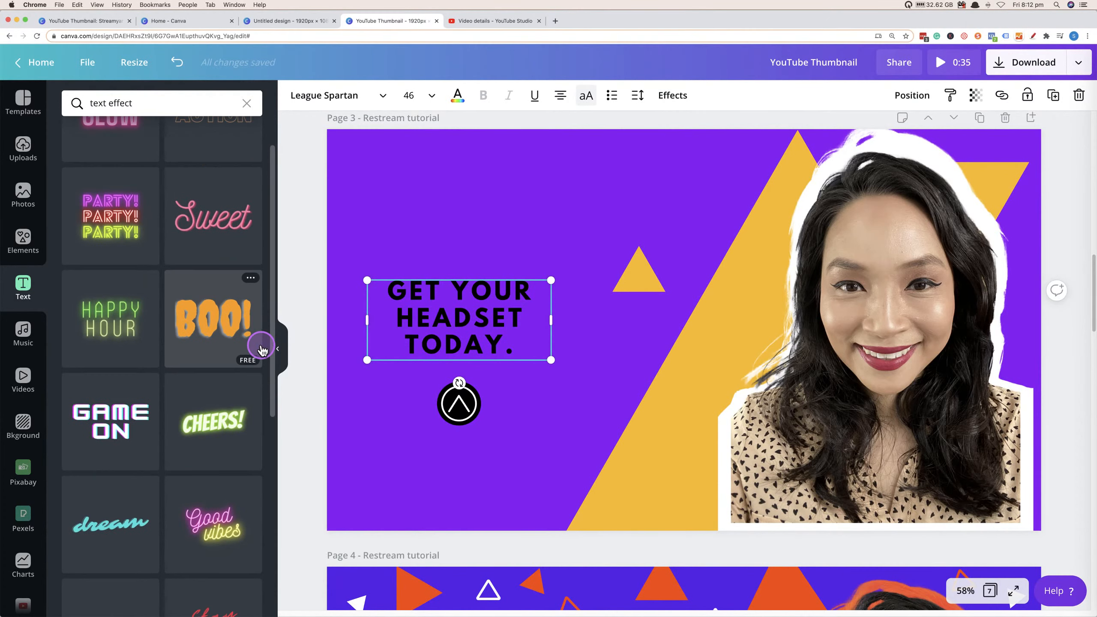
scroll(213, 359, "down", 8)
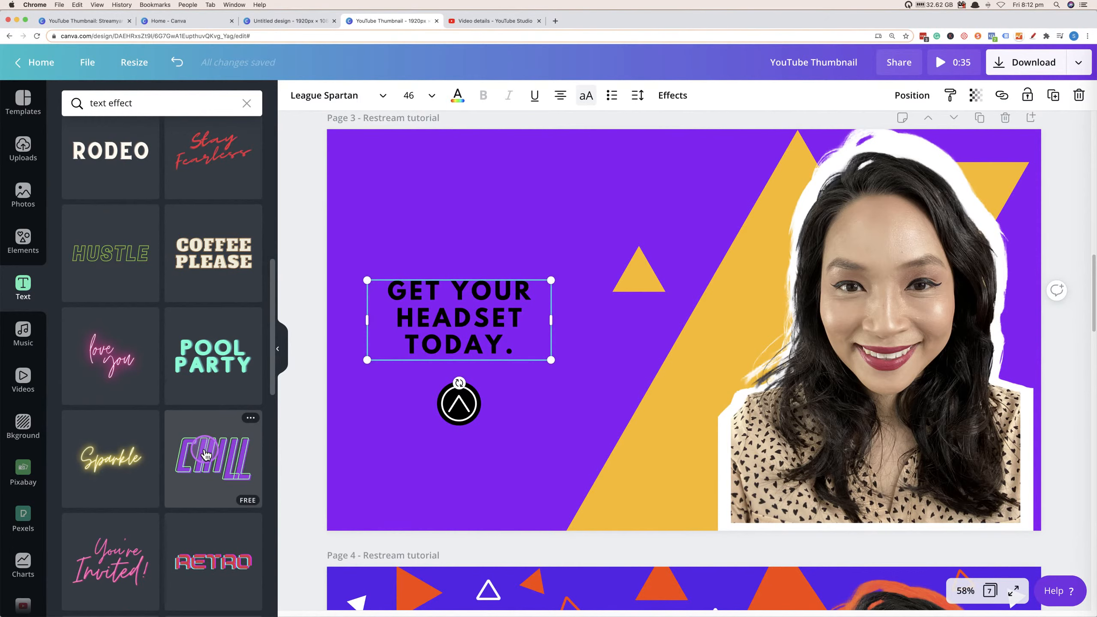
scroll(518, 446, "down", 3)
scroll(523, 448, "down", 6)
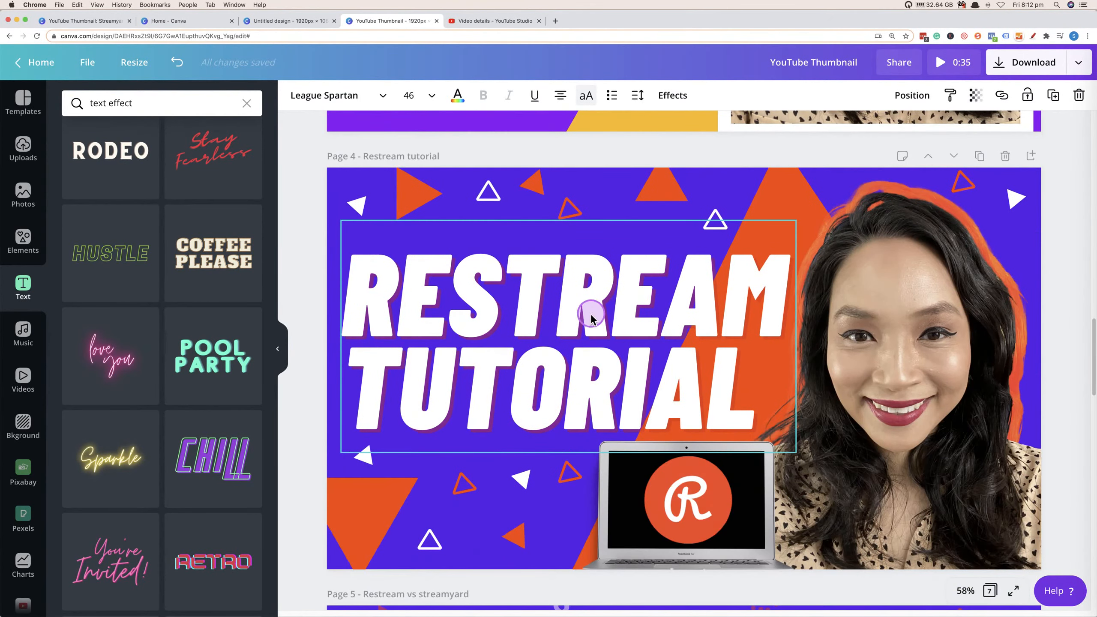
scroll(605, 380, "up", 8)
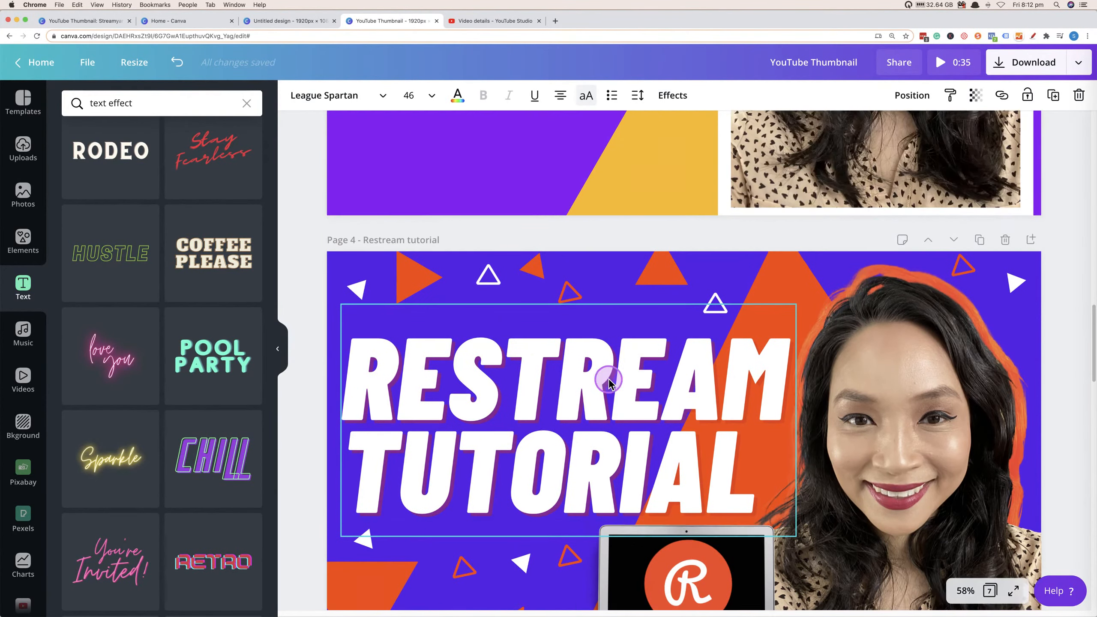
scroll(114, 403, "down", 2)
scroll(113, 404, "down", 15)
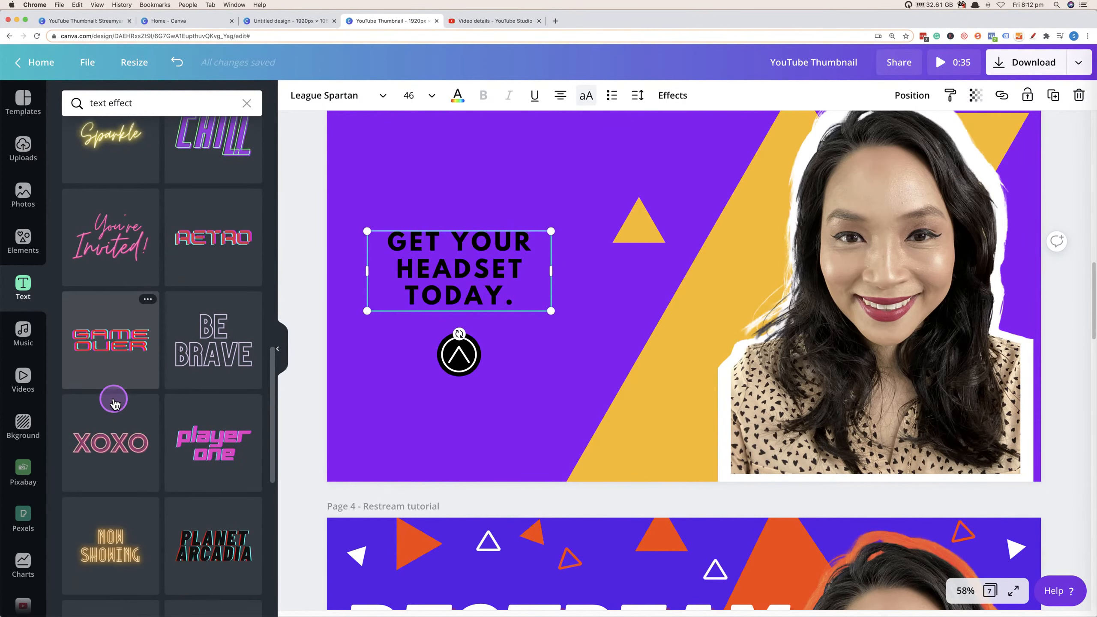
scroll(115, 404, "down", 4)
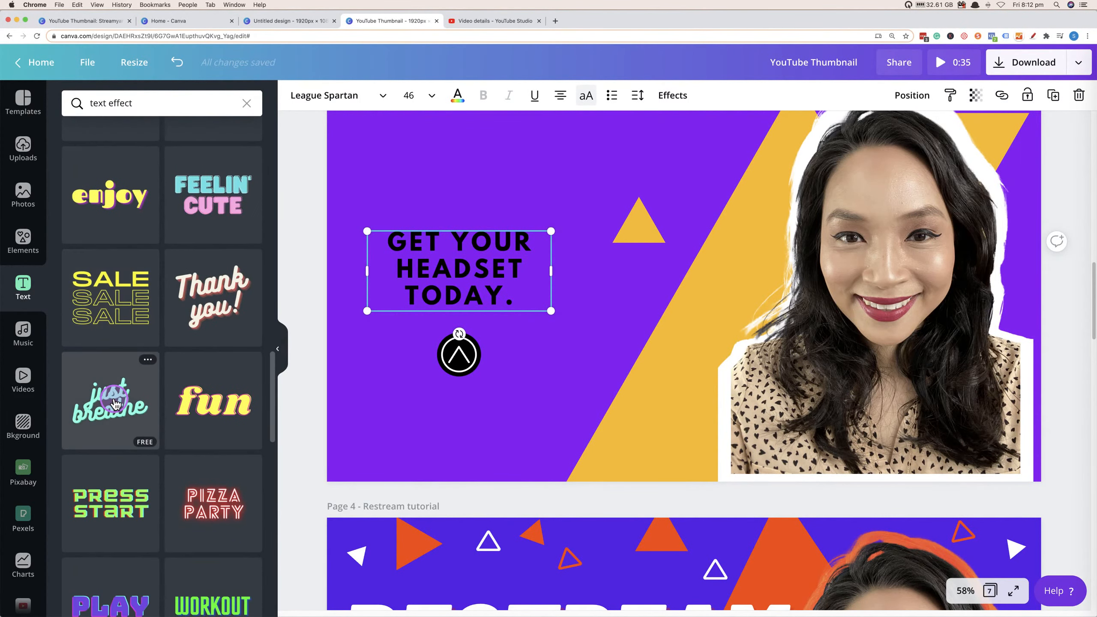
scroll(116, 404, "down", 20)
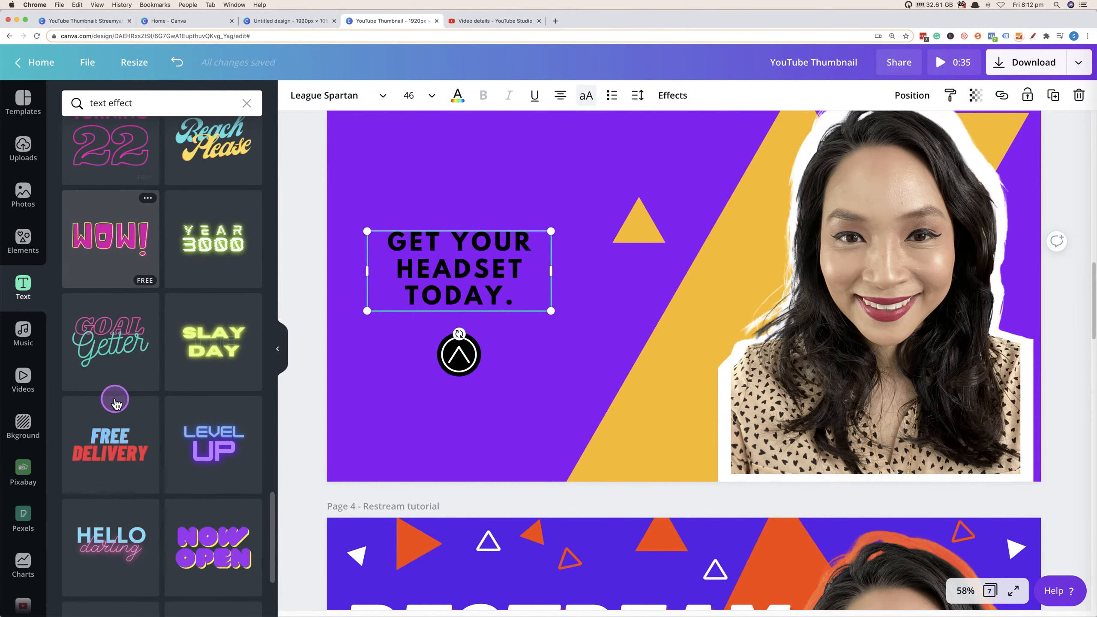
scroll(564, 371, "up", 2)
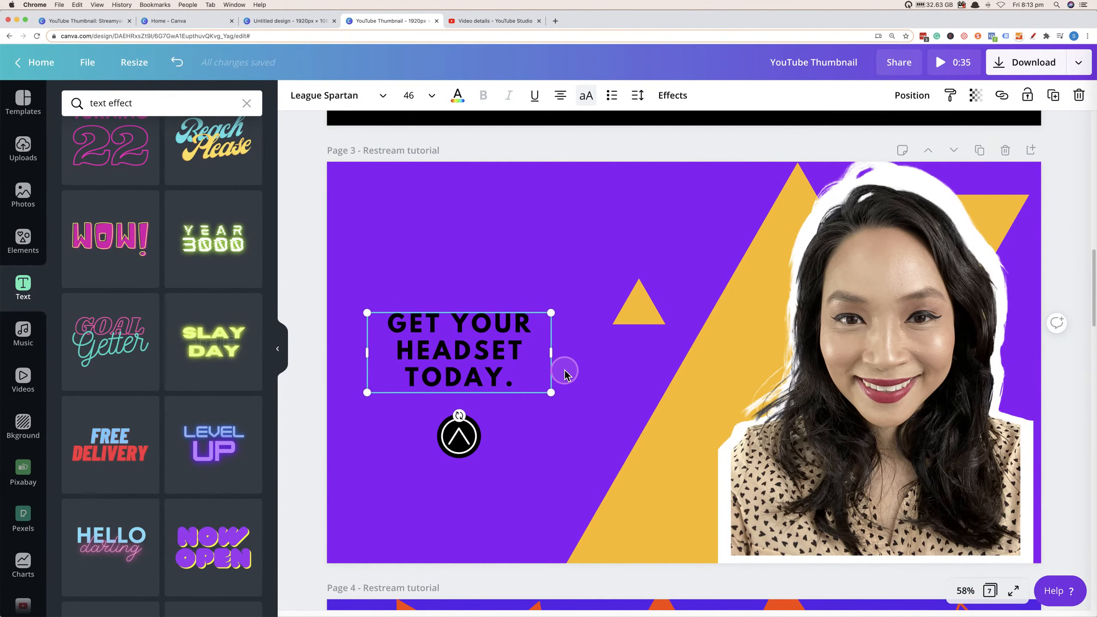
Delete the "GET YOUR HEADSET TODAY." headline from page 3.
left_click(490, 287)
left_click(473, 338)
key("Delete")
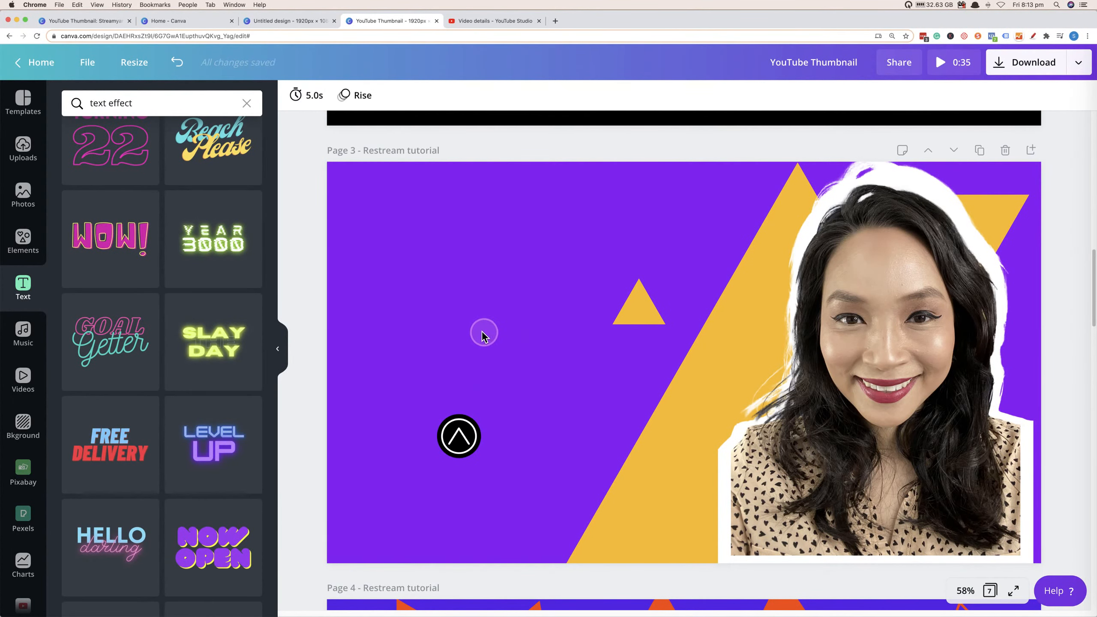
Add the "FREE DELIVERY" text template to page 3 and move it into the purple area left of the presenter.
scroll(592, 409, "down", 8)
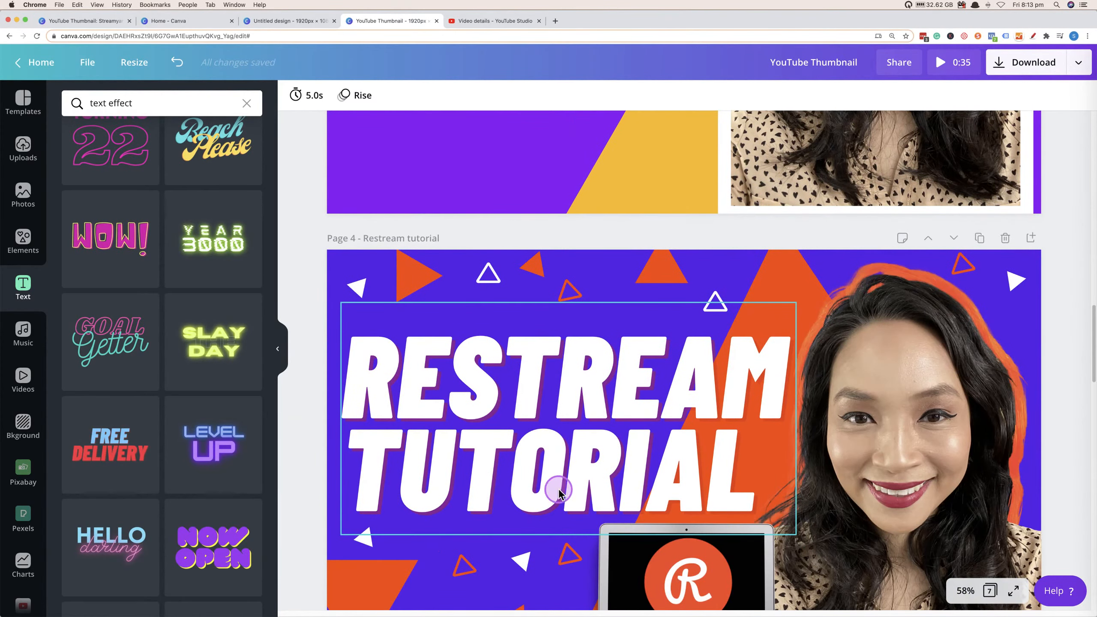
scroll(513, 435, "up", 8)
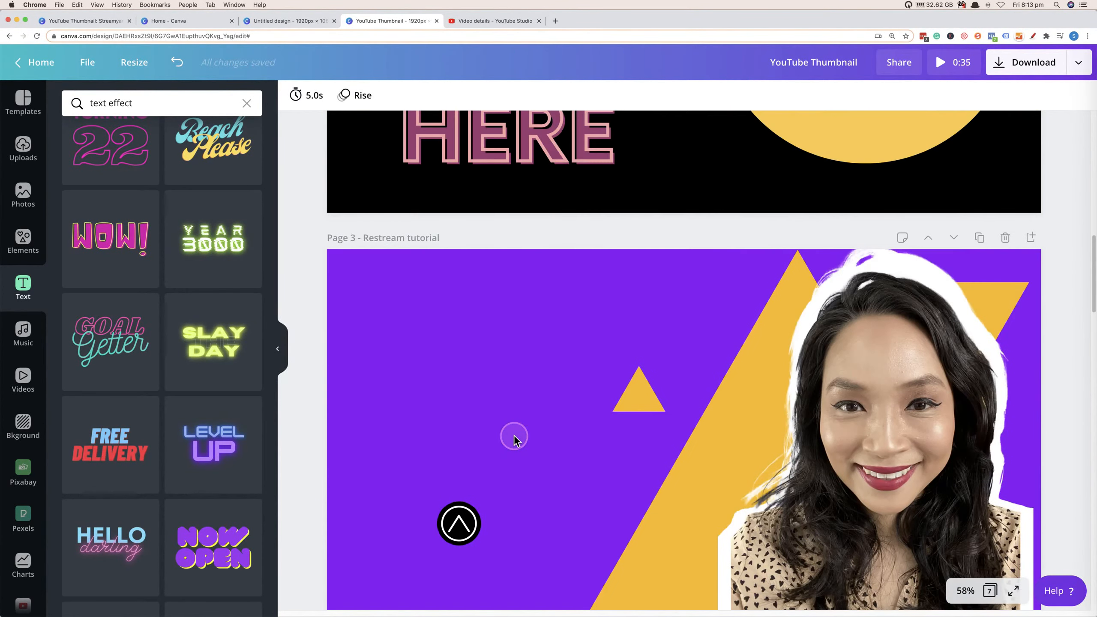
left_click(110, 445)
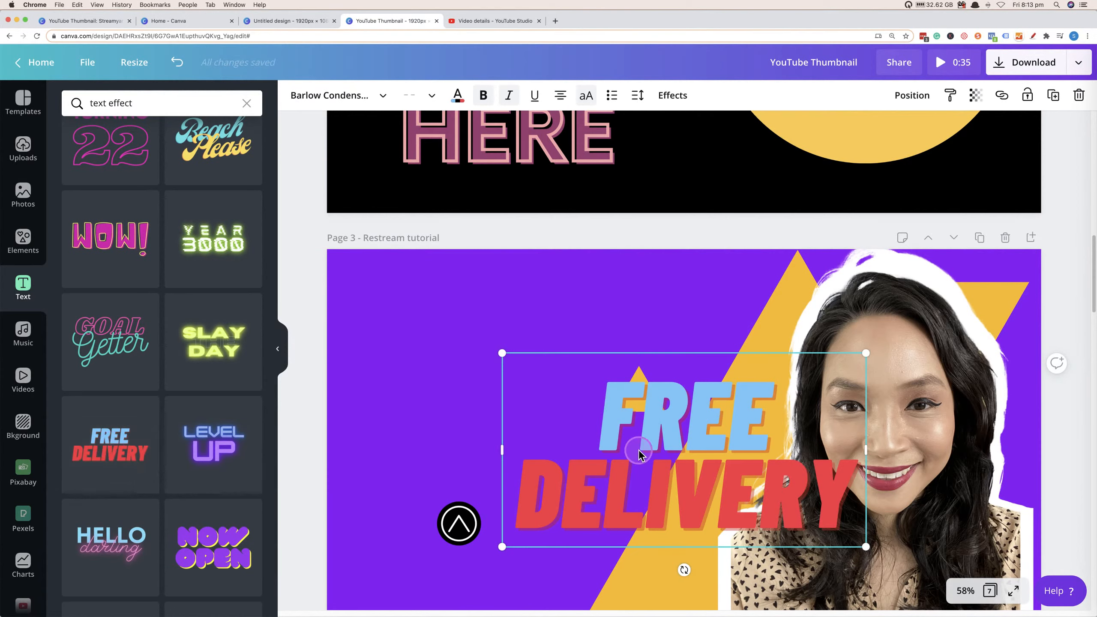
left_click_drag(639, 452, 477, 389)
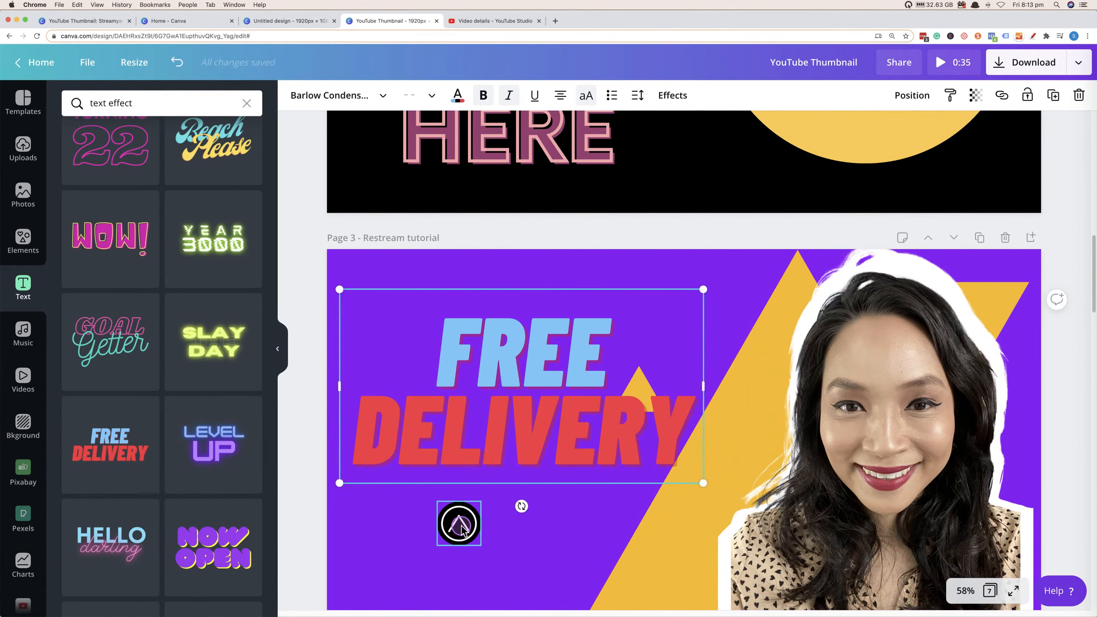
Delete the round black logo from the lower left of page 3.
left_click(461, 526)
key("Delete")
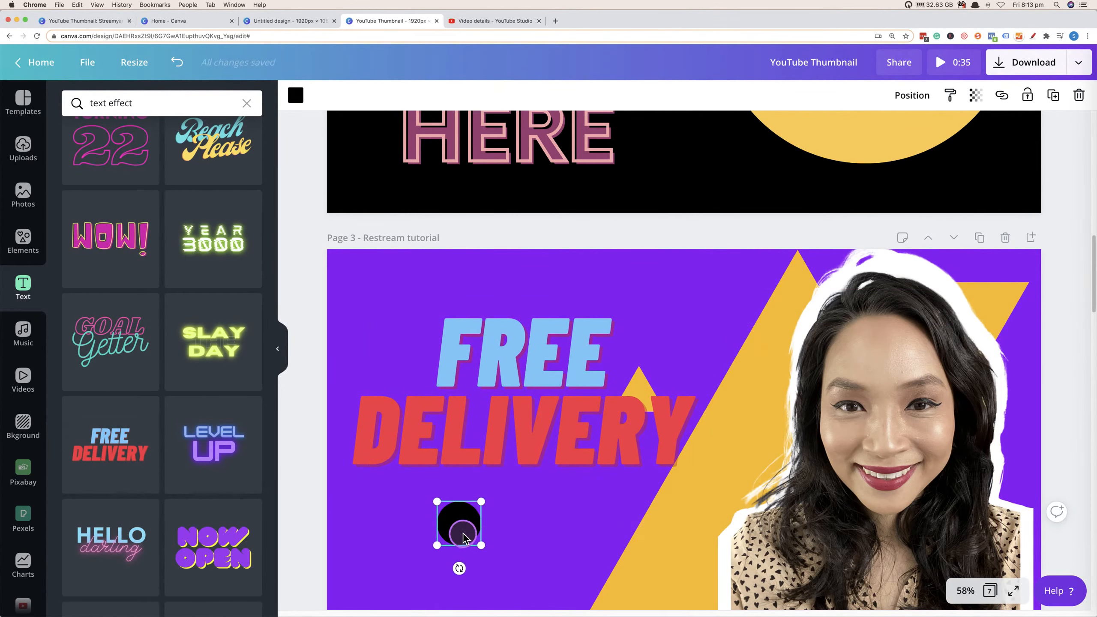
key("Delete")
Reposition the new headline text box in the upper left area of page 3.
left_click(502, 448)
left_click_drag(502, 449, 444, 502)
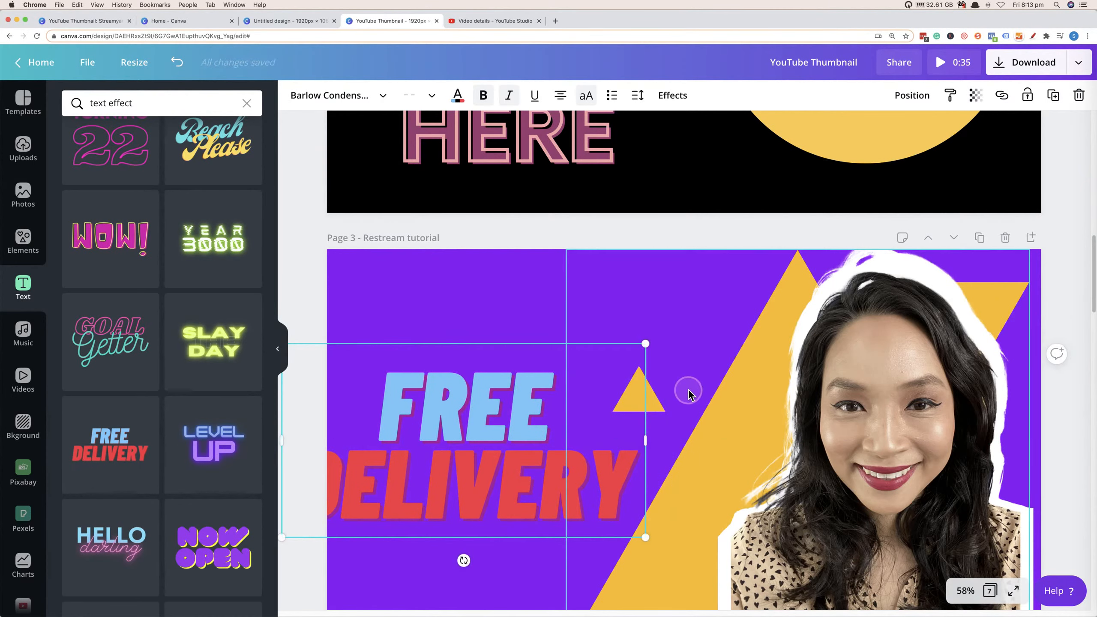
left_click_drag(462, 444, 417, 416)
left_click(632, 399)
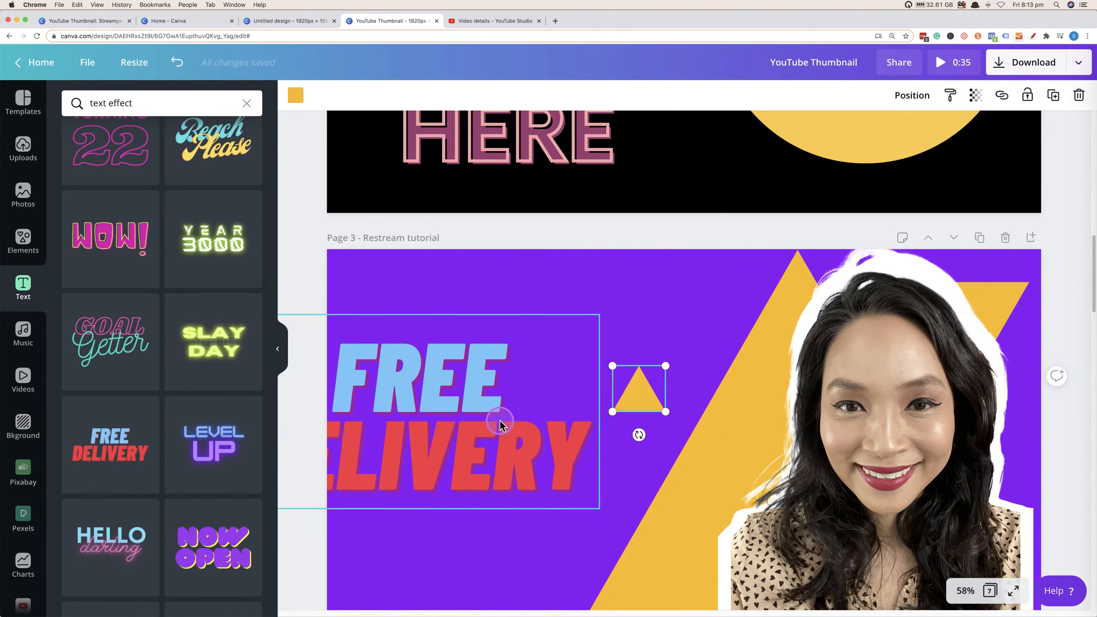
left_click_drag(373, 456, 474, 448)
Replace the word "FREE" in the headline with "RESTREAM".
double_click(440, 363)
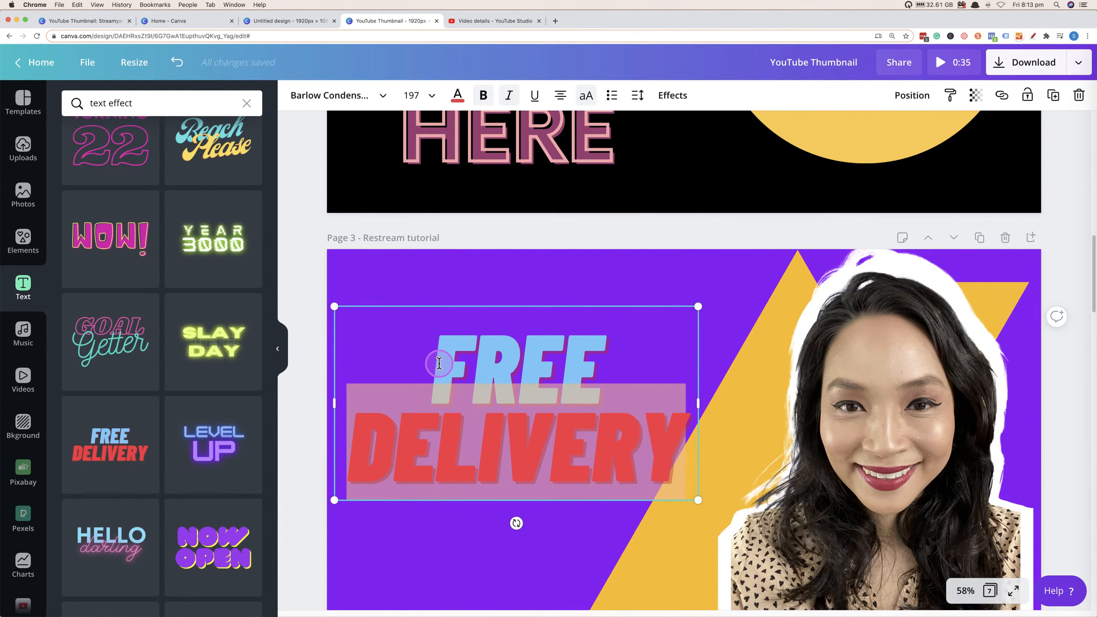
left_click(445, 366)
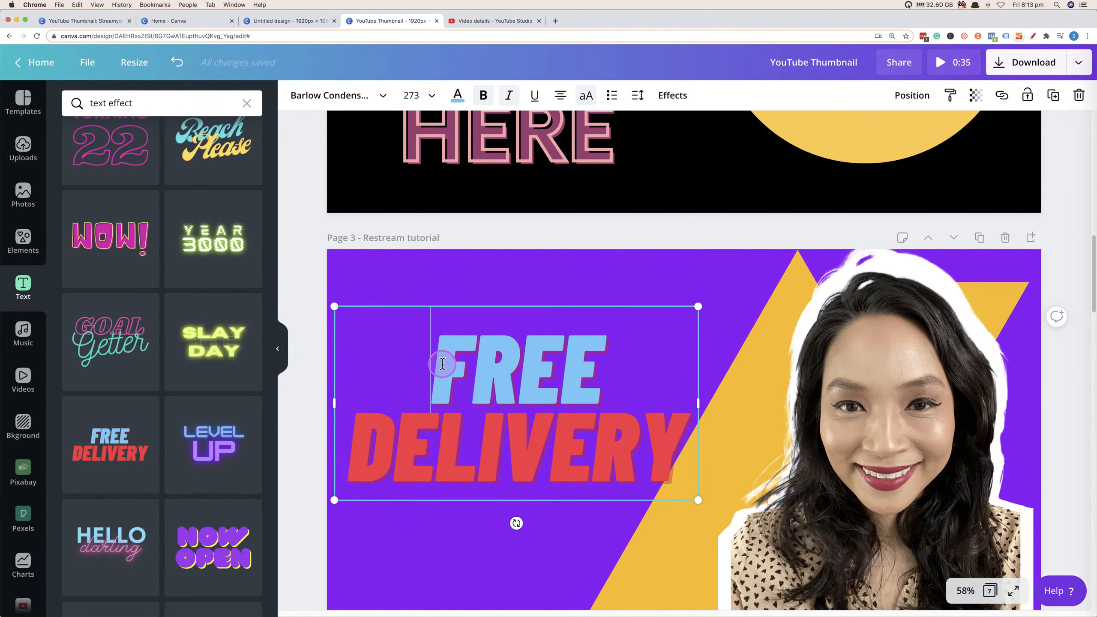
left_click_drag(441, 364, 588, 360)
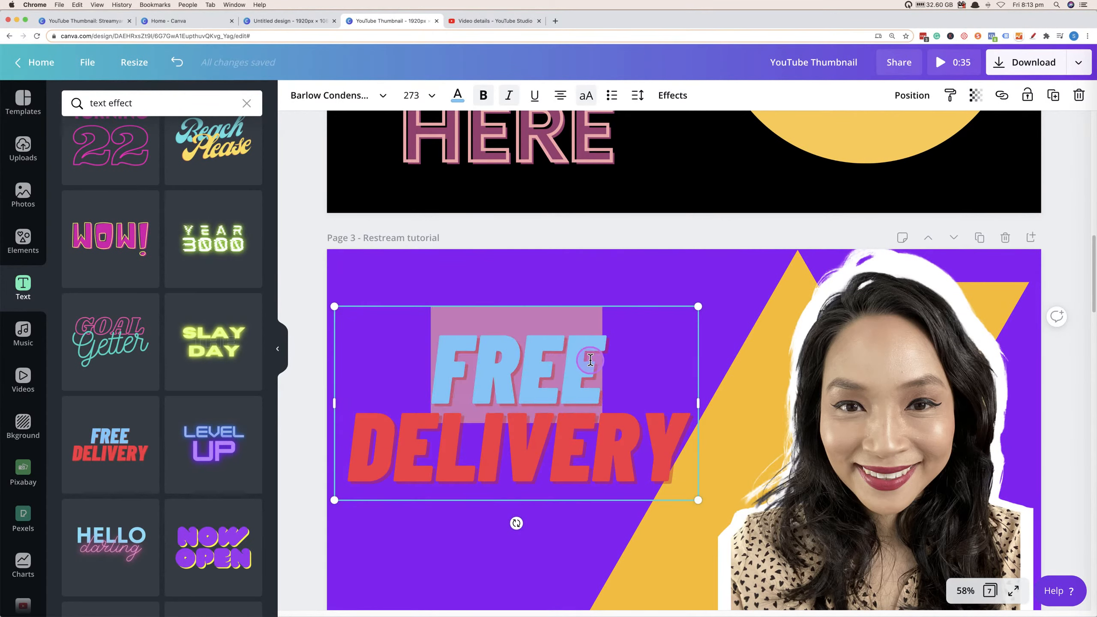
type("RESTREAM")
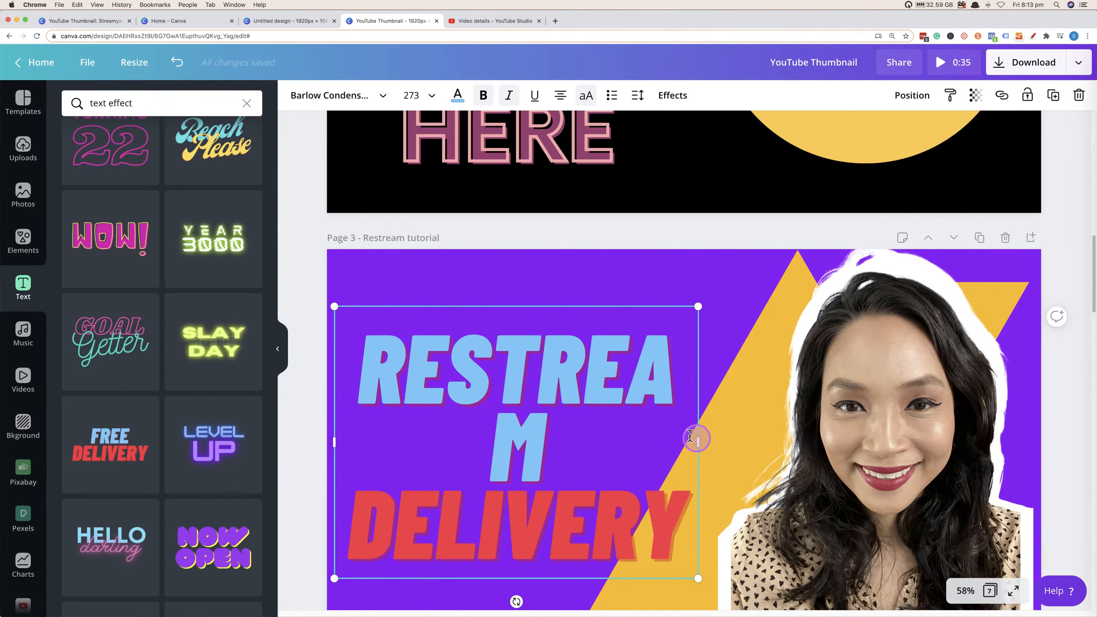
Widen the headline text box so RESTREAM fits on one line, and replace "DELIVERY" with "TUTORIAL".
left_click_drag(698, 440, 738, 436)
double_click(643, 440)
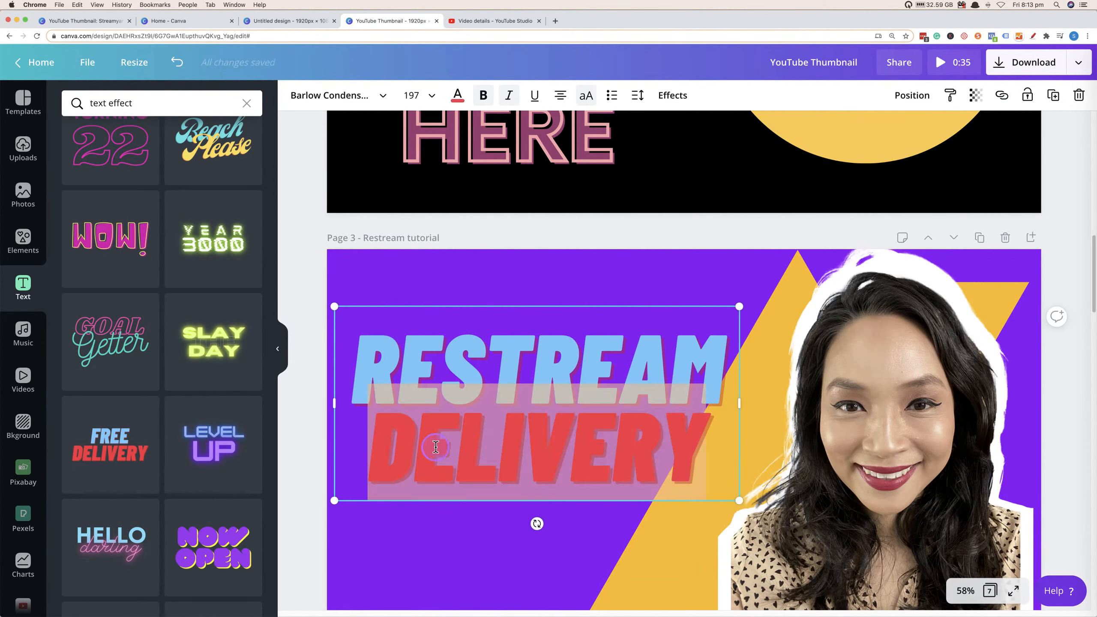
type("TUTORA")
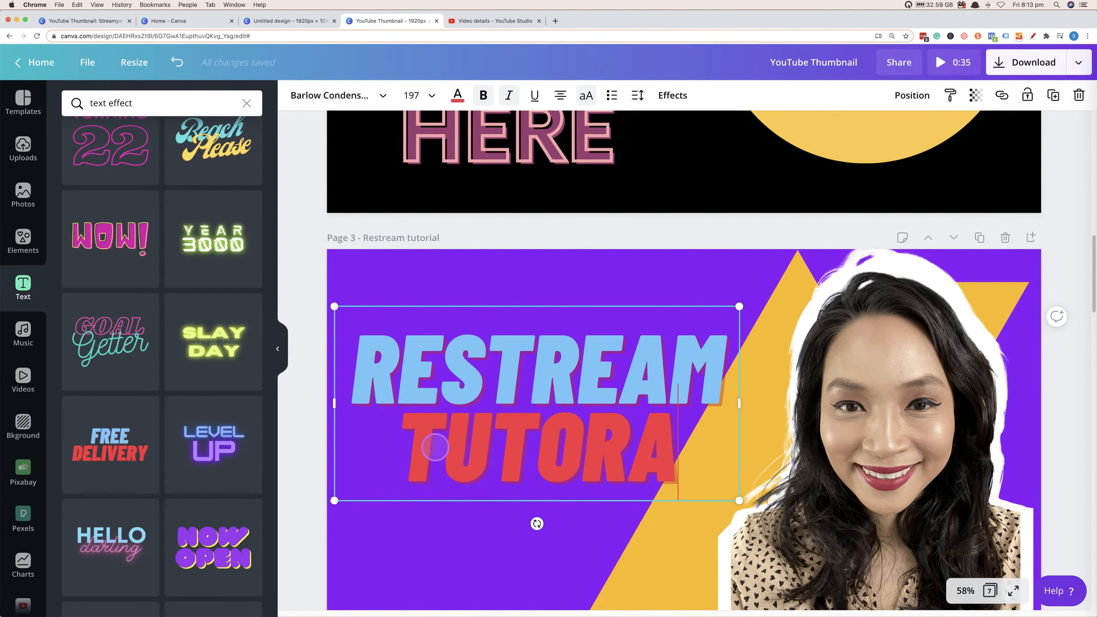
type("IAL")
key("BackSpace")
key("BackSpace")
key("BackSpace")
key("BackSpace")
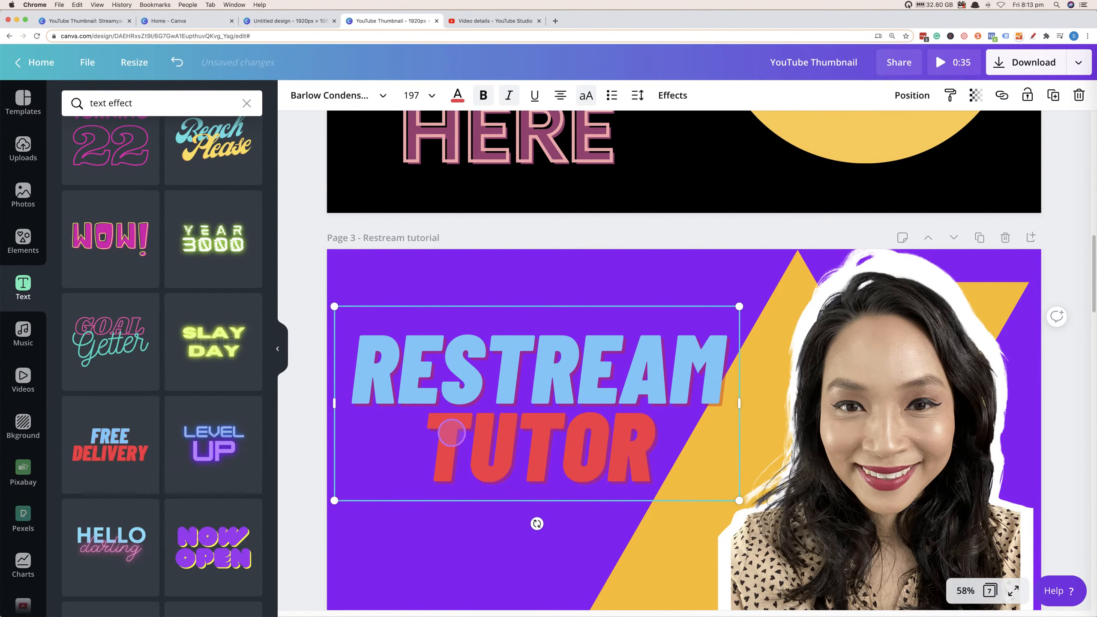
type("IL")
key("BackSpace")
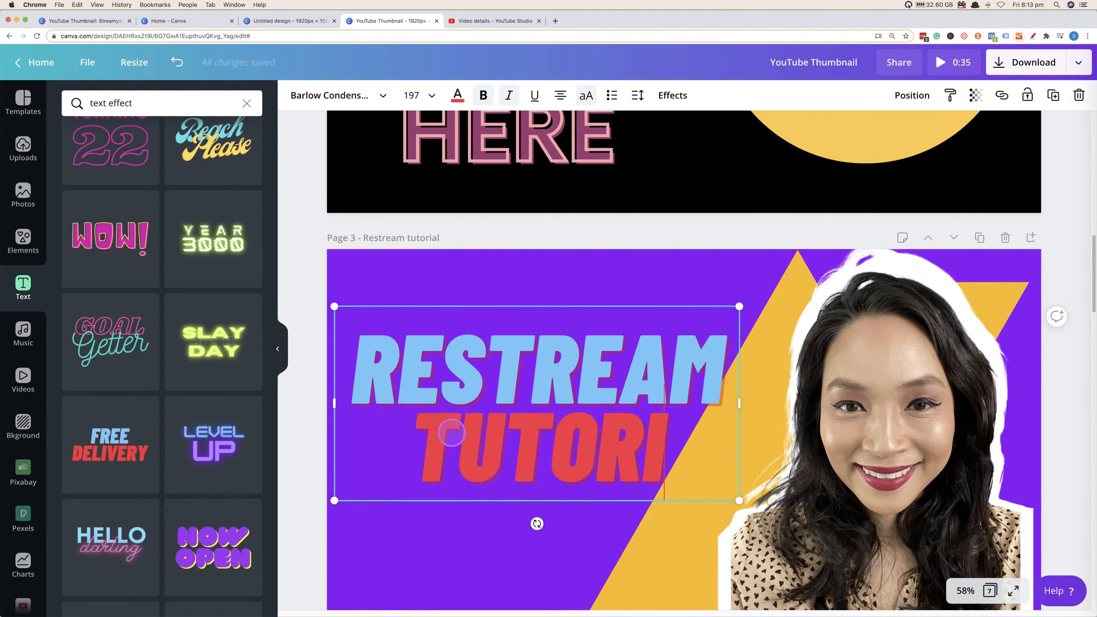
type("AL")
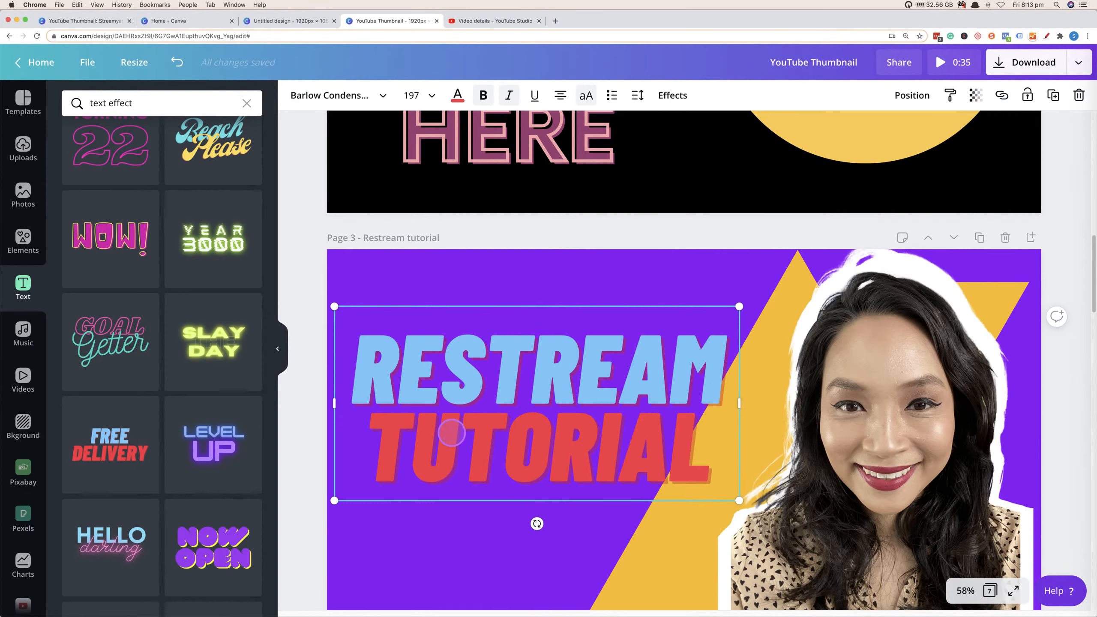
Select all the headline text and set its colour to white.
left_click(369, 358)
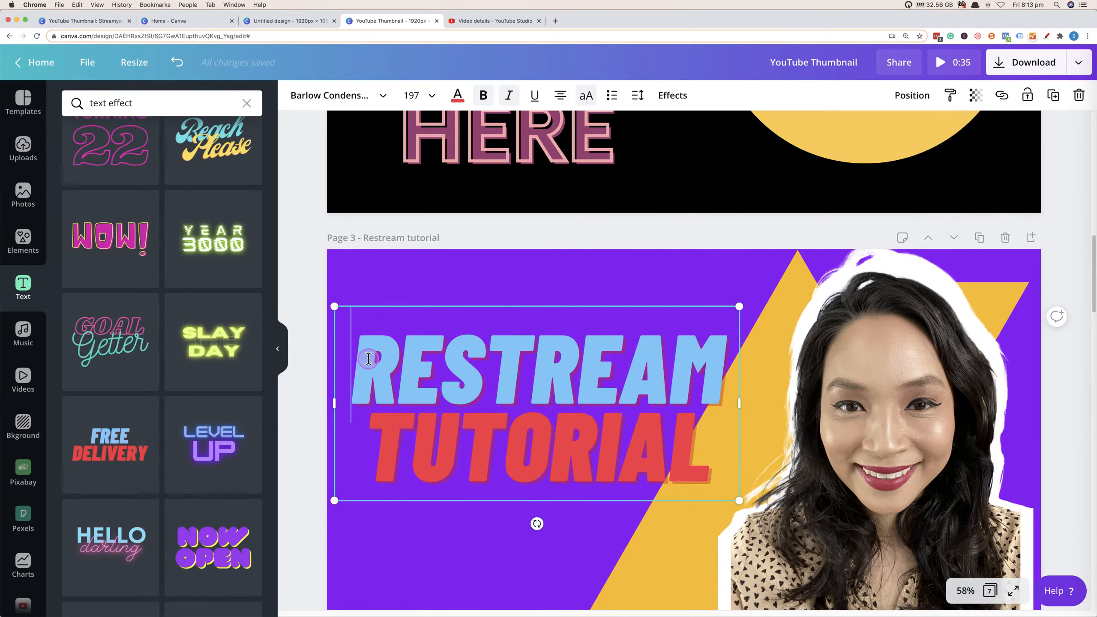
left_click_drag(368, 358, 755, 387)
left_click(457, 95)
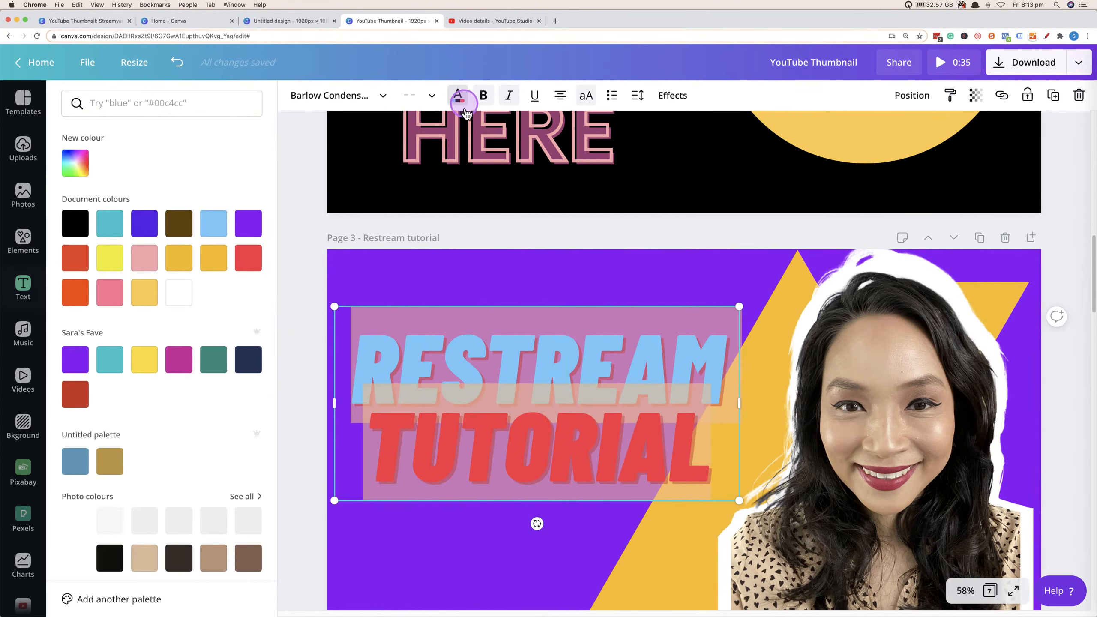
left_click(178, 292)
left_click(768, 335)
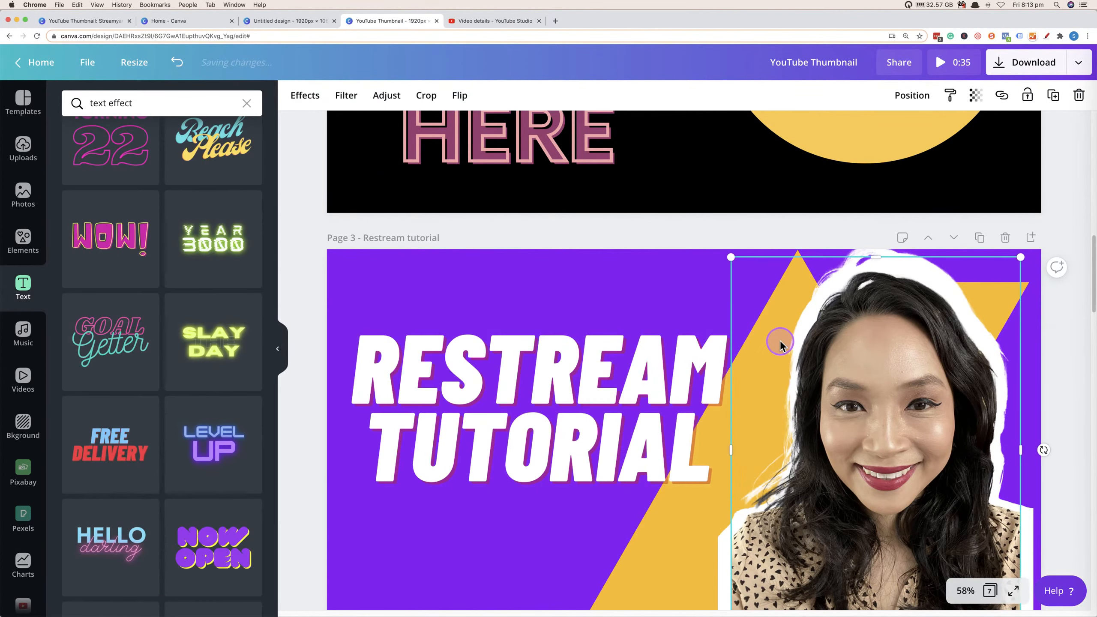
Change the headline's shadow effect colour to black.
left_click(558, 381)
left_click(673, 96)
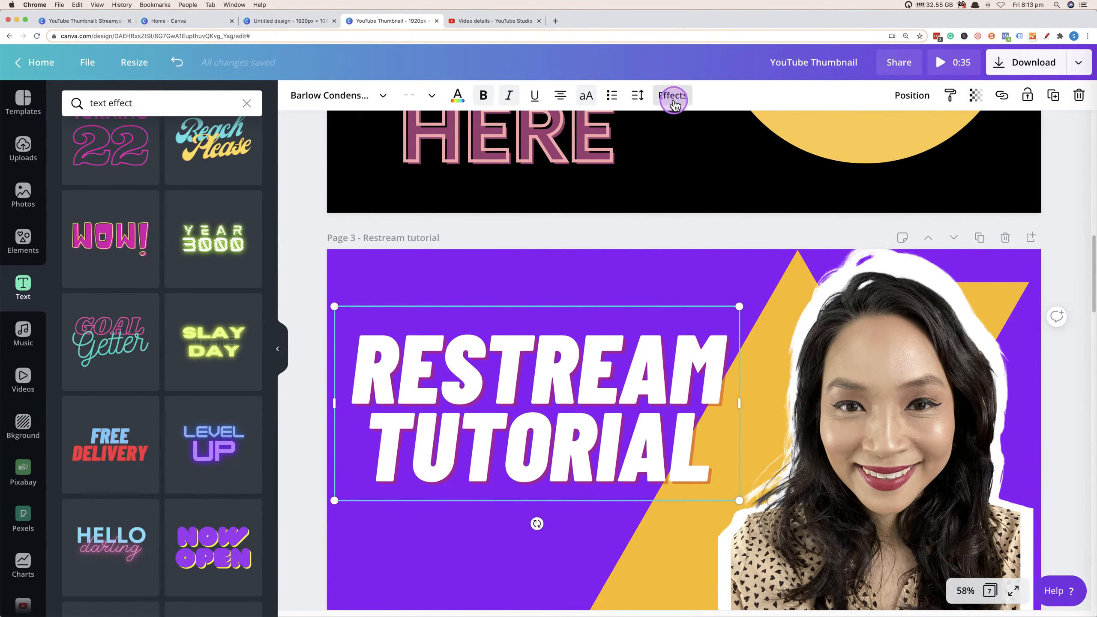
left_click(252, 335)
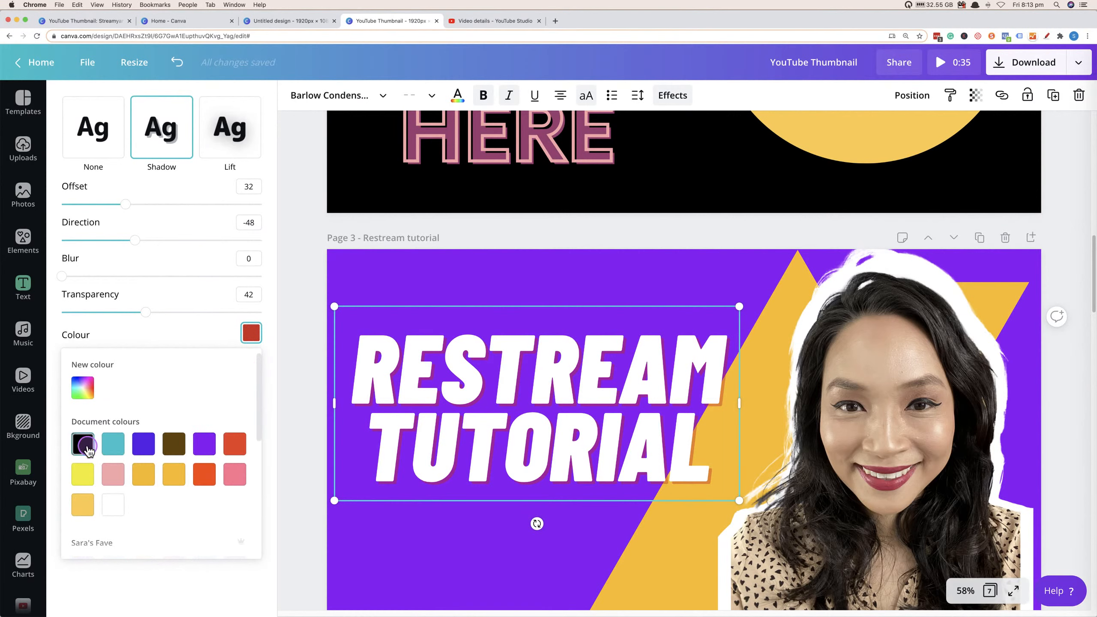
left_click(85, 445)
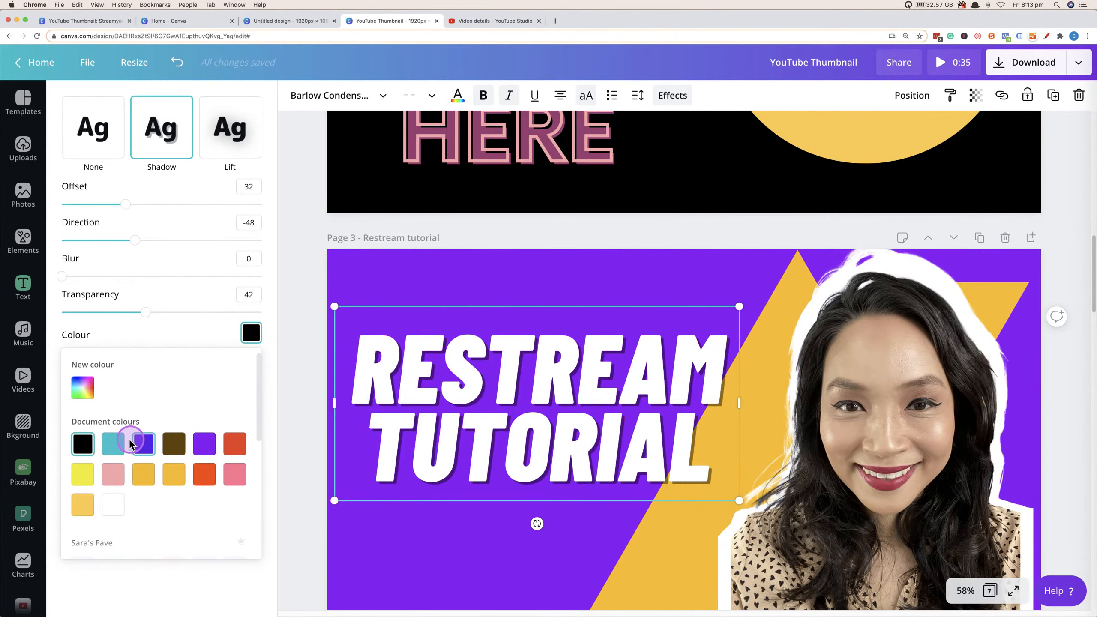
left_click(503, 568)
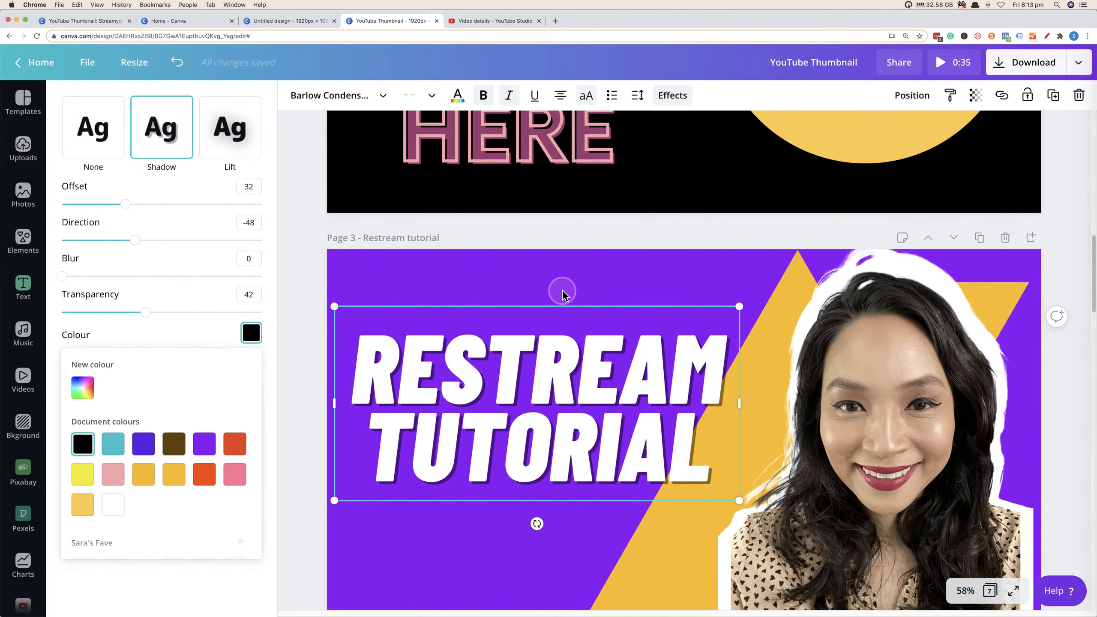
left_click(541, 575)
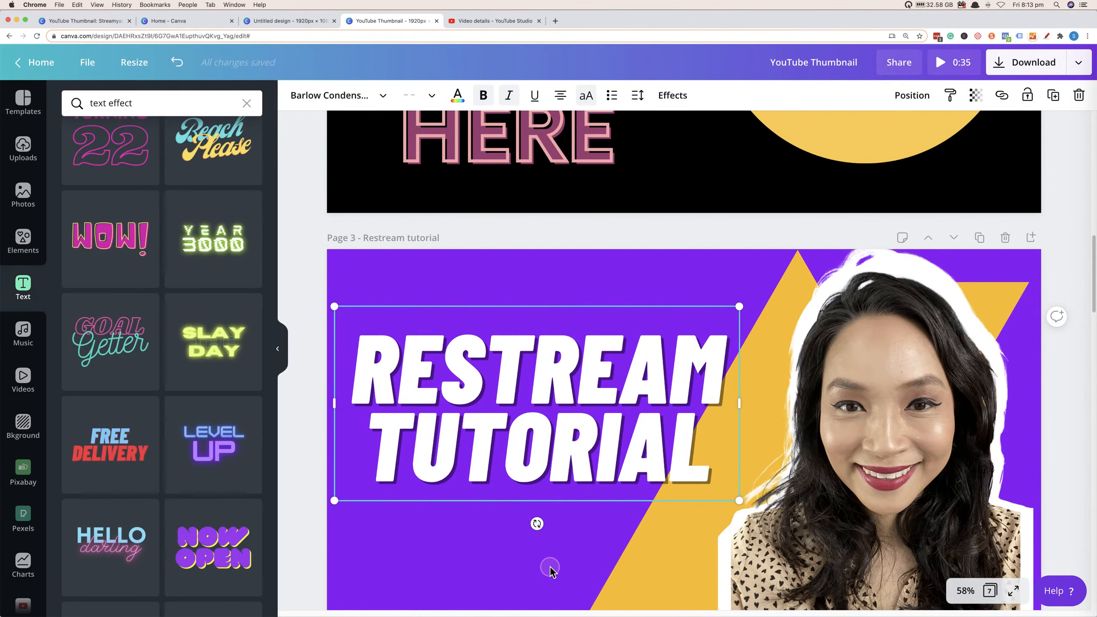
left_click(552, 568)
left_click(586, 428)
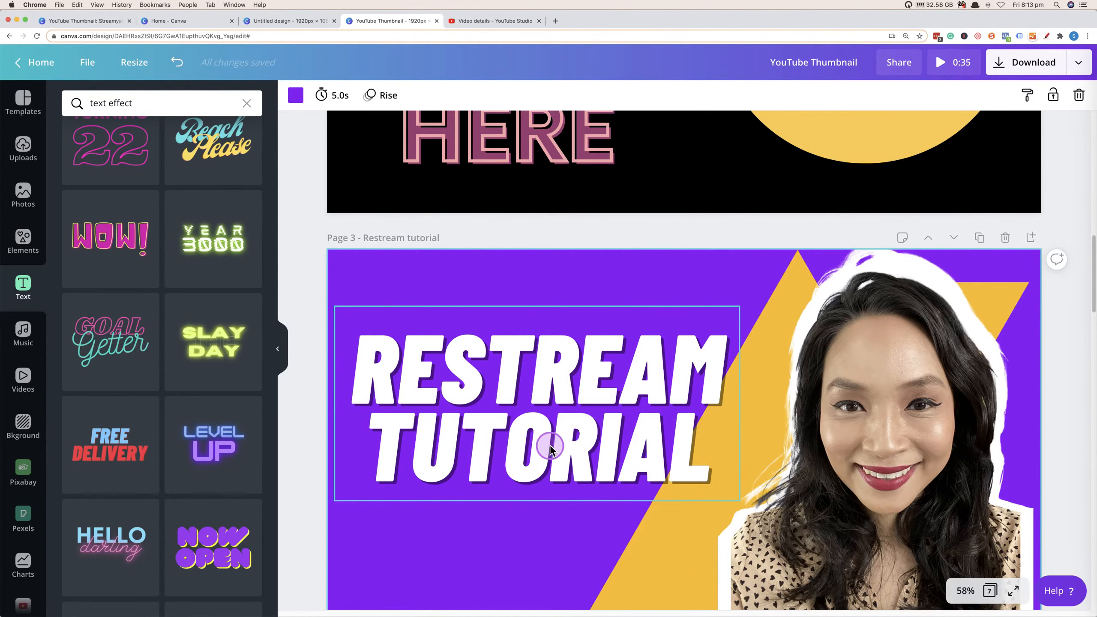
Browse the text templates and the font list for the selected headline.
scroll(164, 428, "down", 8)
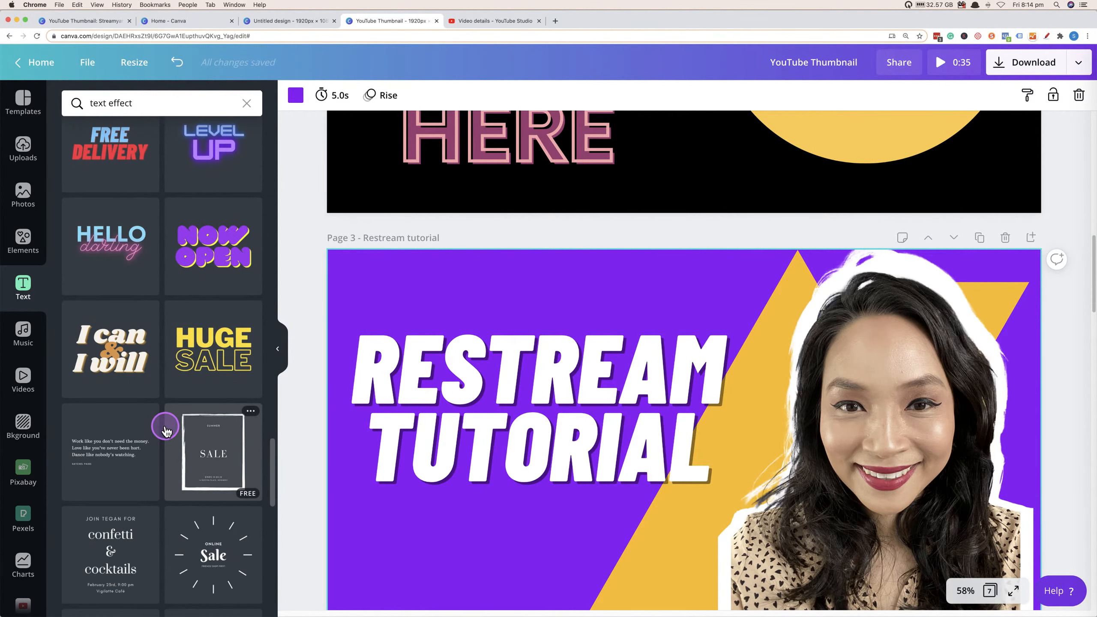
scroll(165, 430, "up", 3)
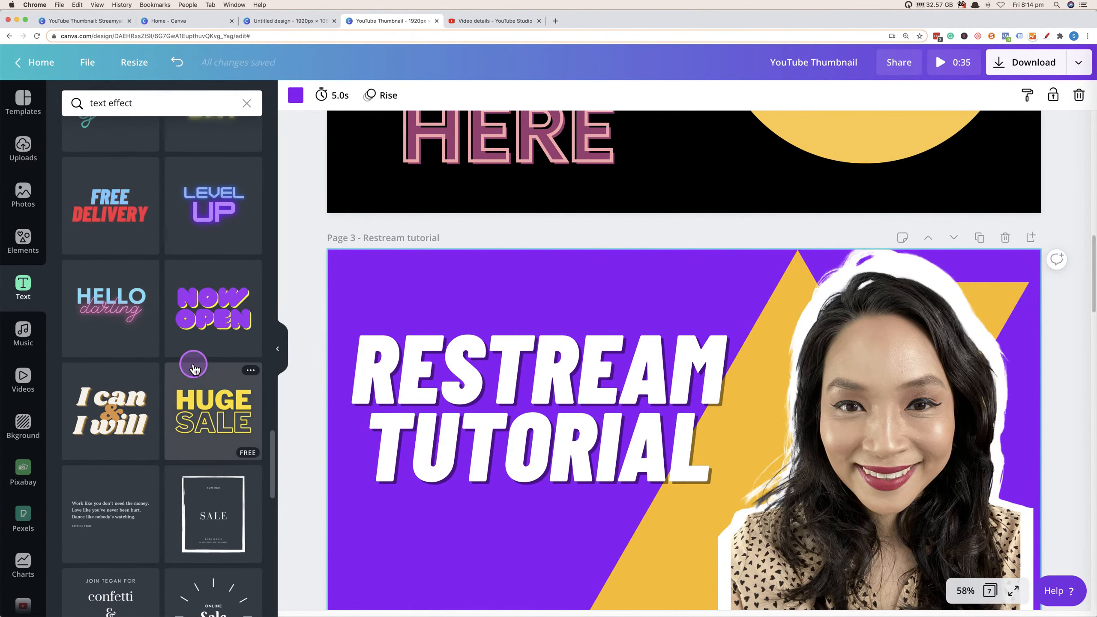
scroll(194, 367, "up", 2)
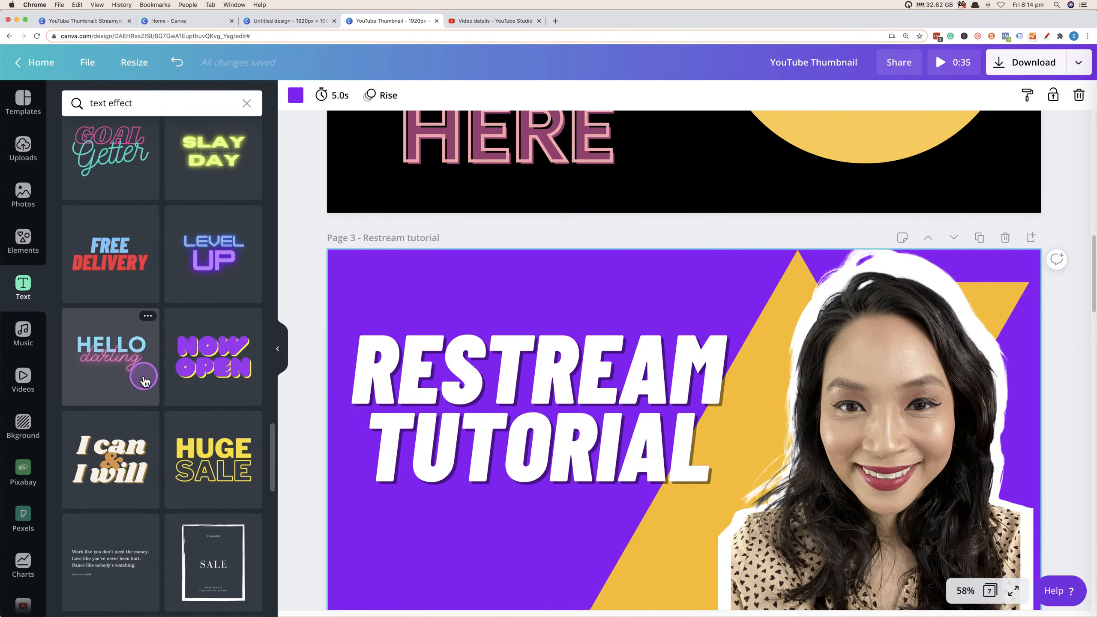
left_click(445, 387)
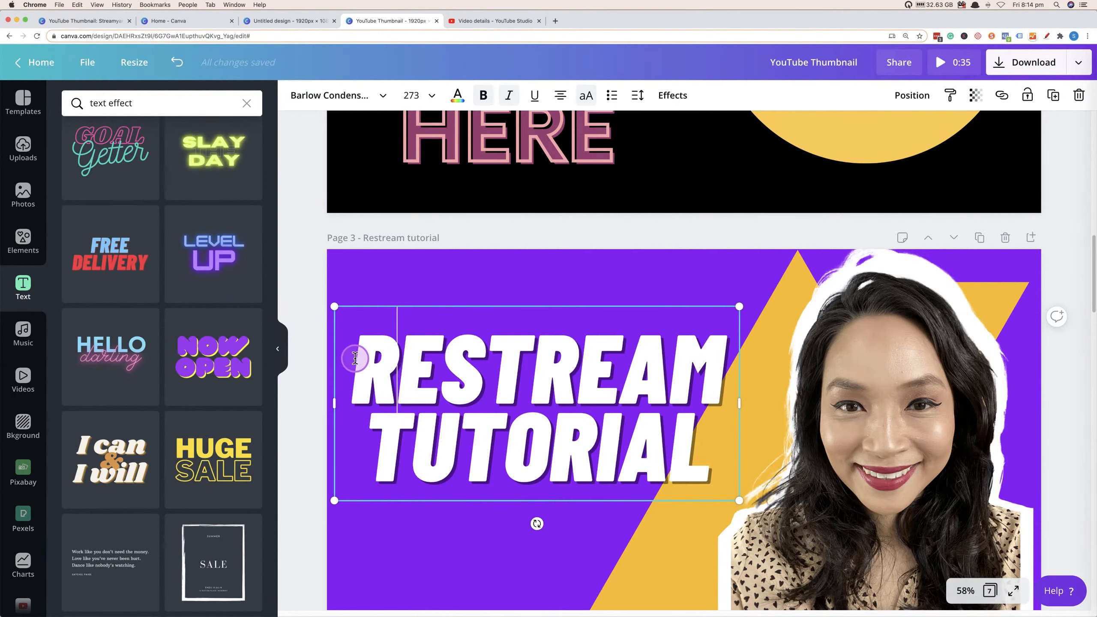
key("super+a")
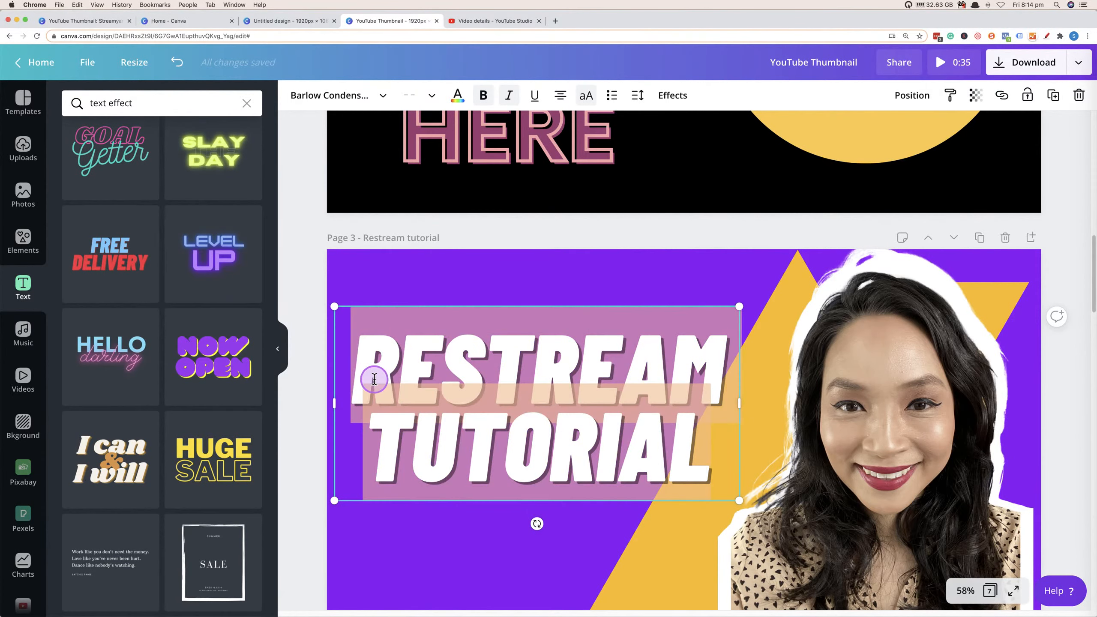
left_click(383, 97)
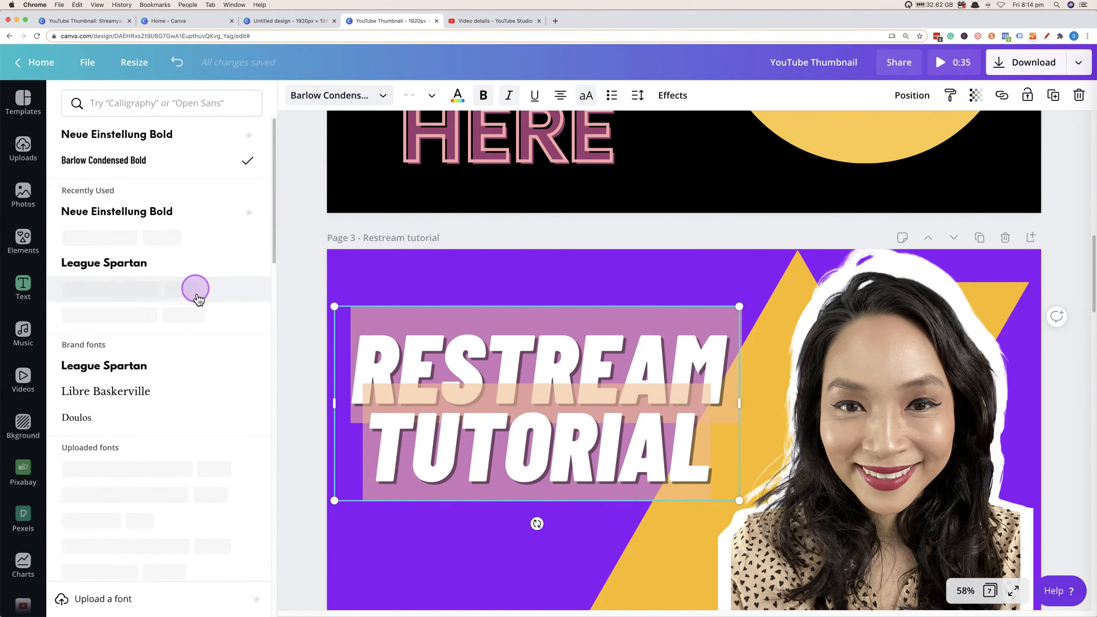
scroll(208, 319, "down", 3)
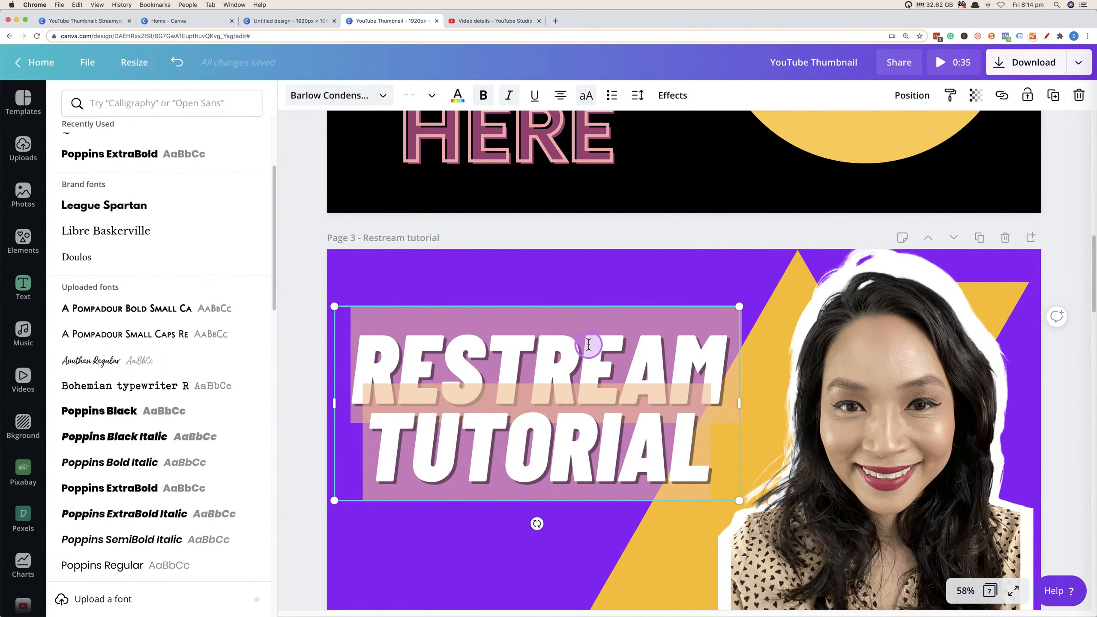
left_click(451, 281)
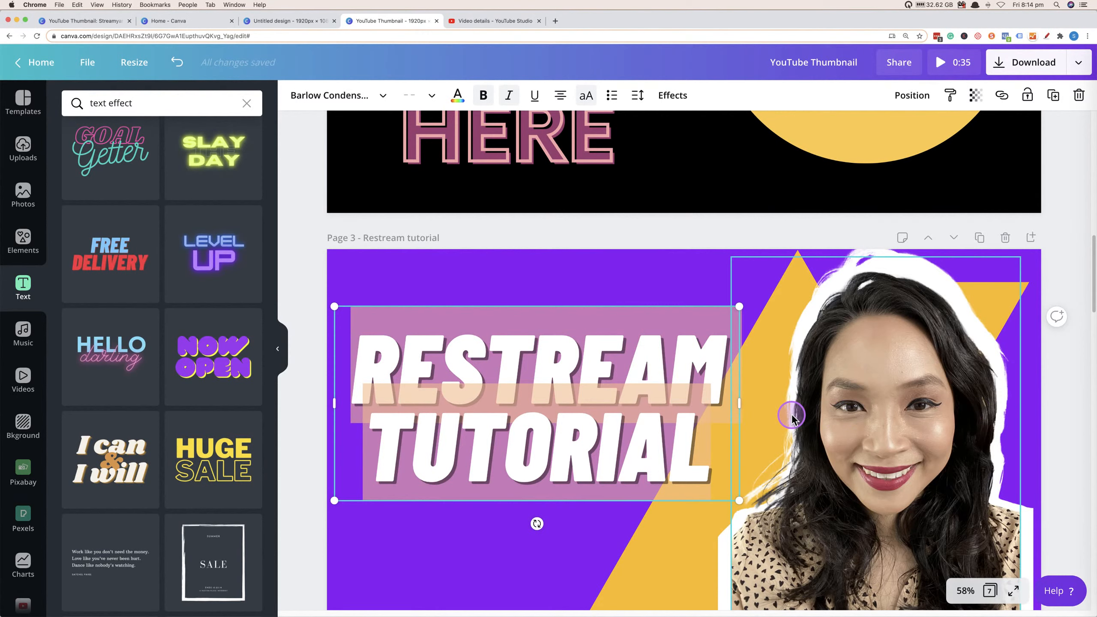
left_click(581, 436)
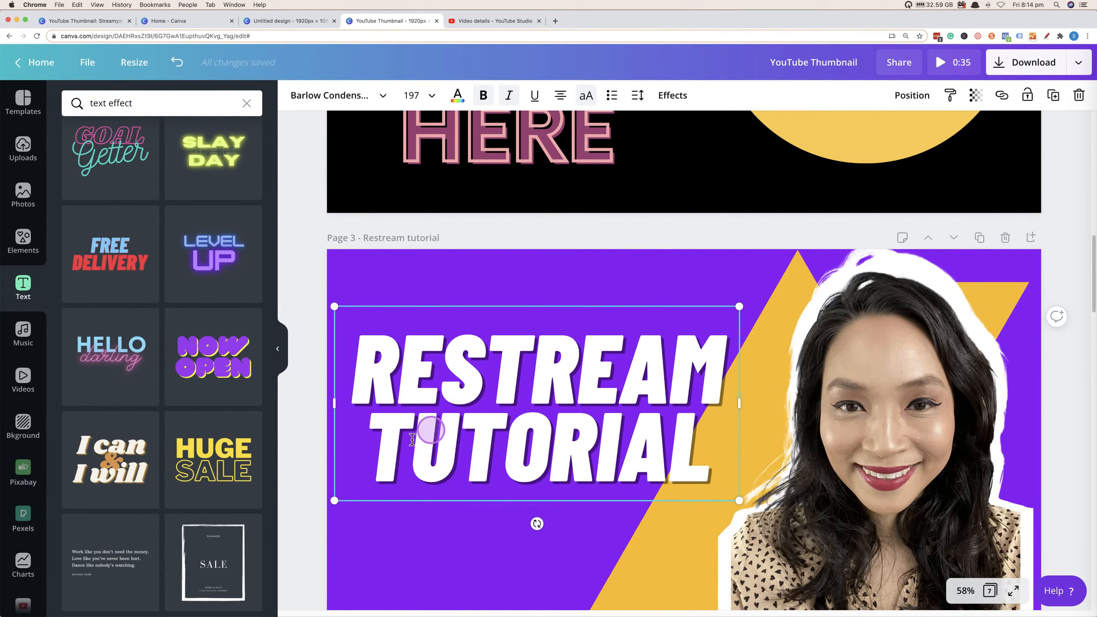
scroll(211, 422, "up", 2)
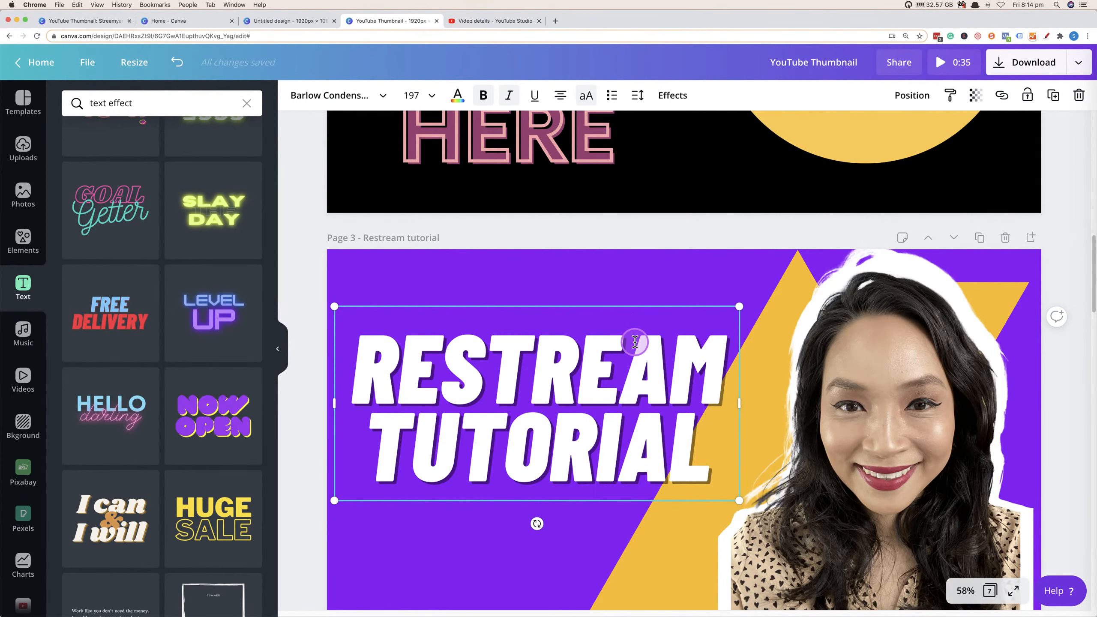
Search the elements library for triangle graphics.
scroll(677, 374, "down", 5)
scroll(676, 373, "down", 5)
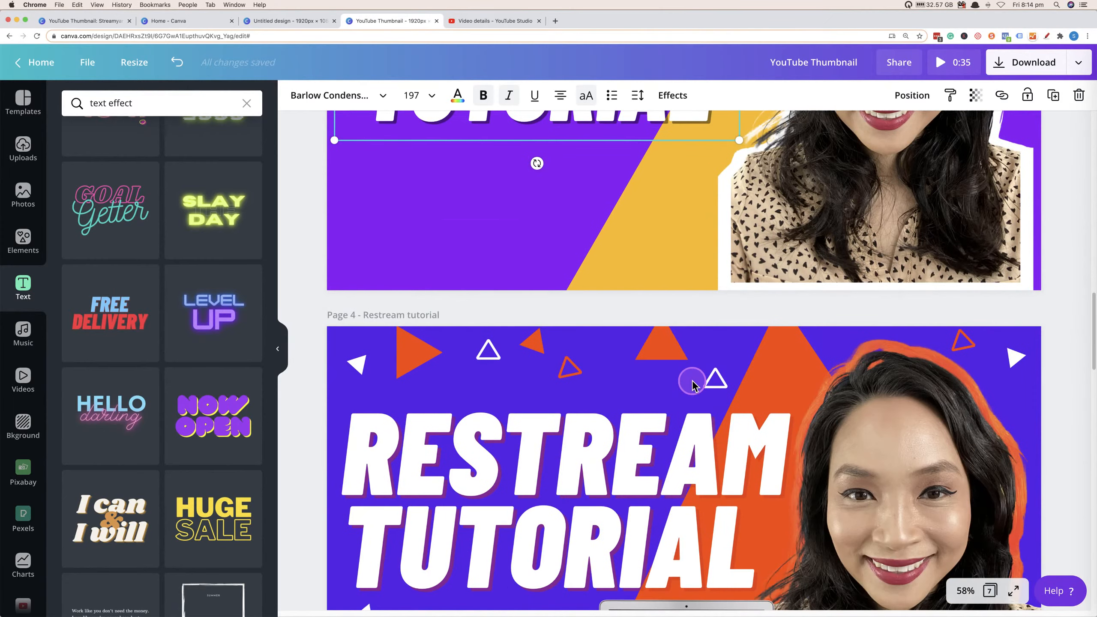
scroll(847, 483, "down", 4)
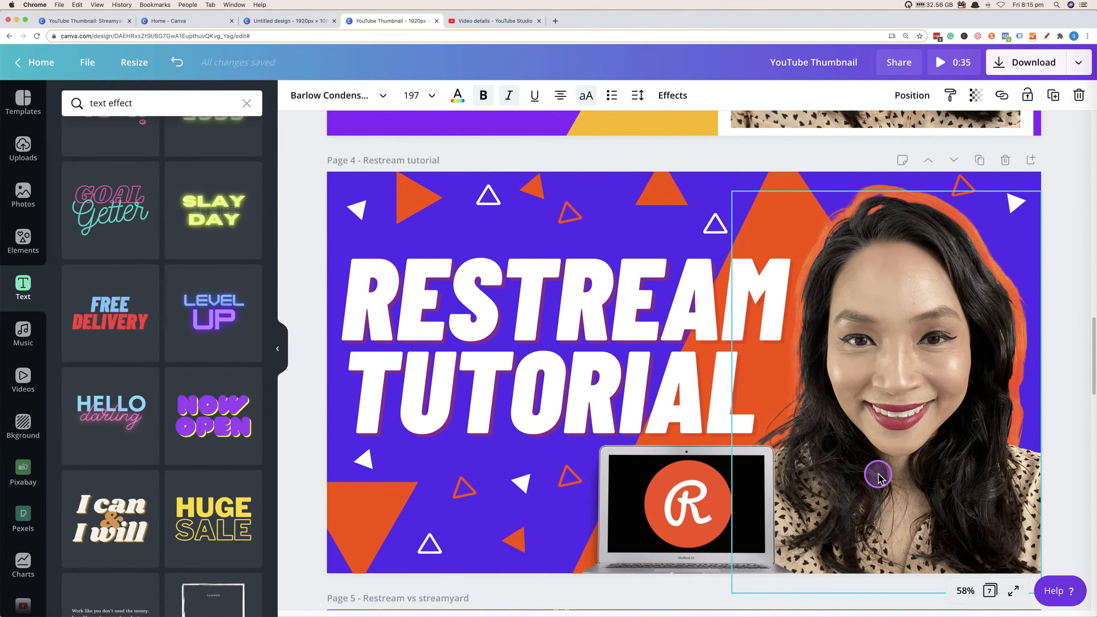
scroll(873, 469, "up", 15)
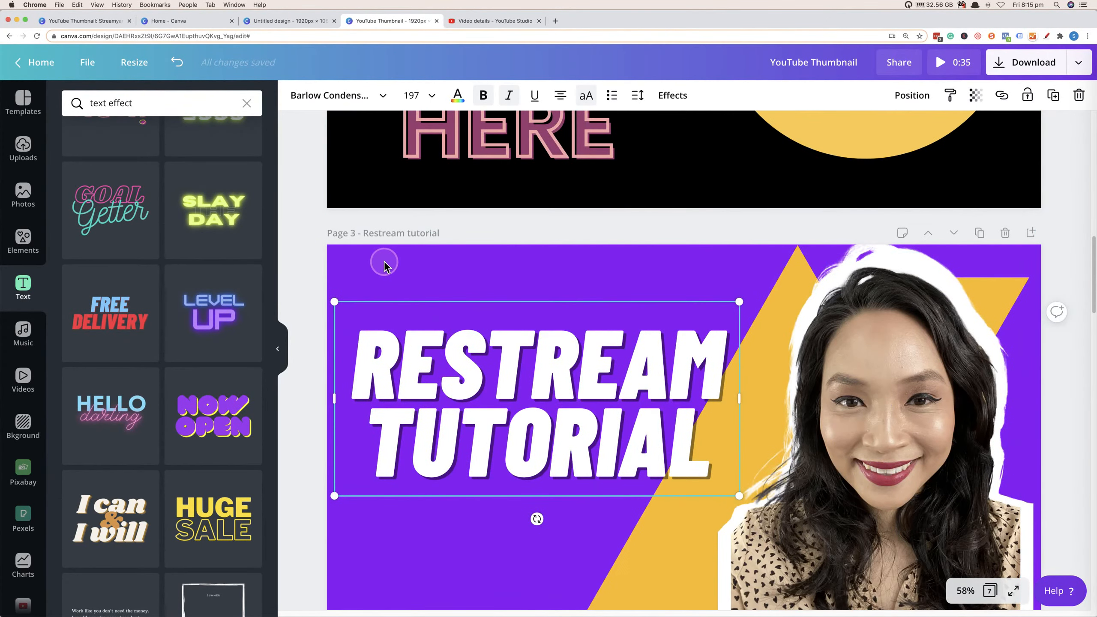
left_click(22, 240)
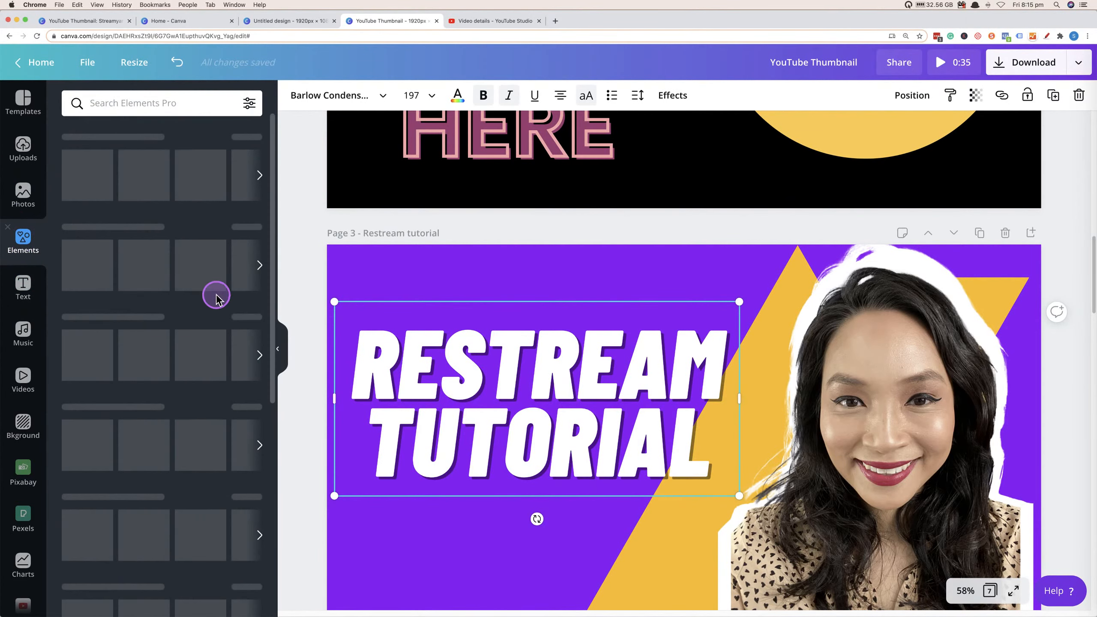
left_click(362, 275)
scroll(630, 421, "down", 8)
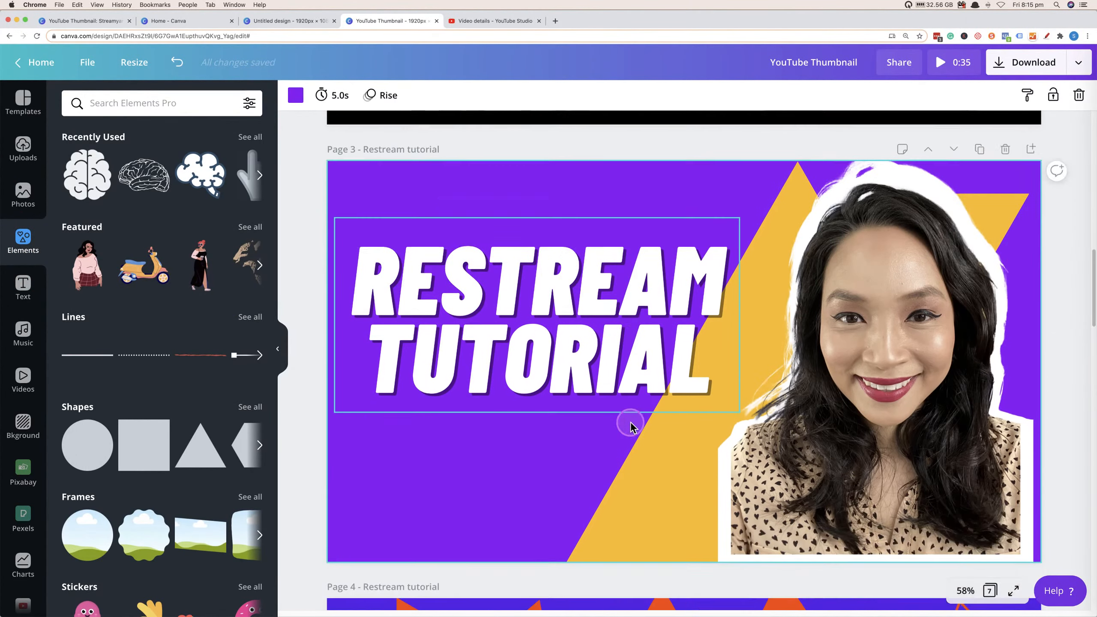
scroll(629, 422, "up", 6)
left_click(111, 104)
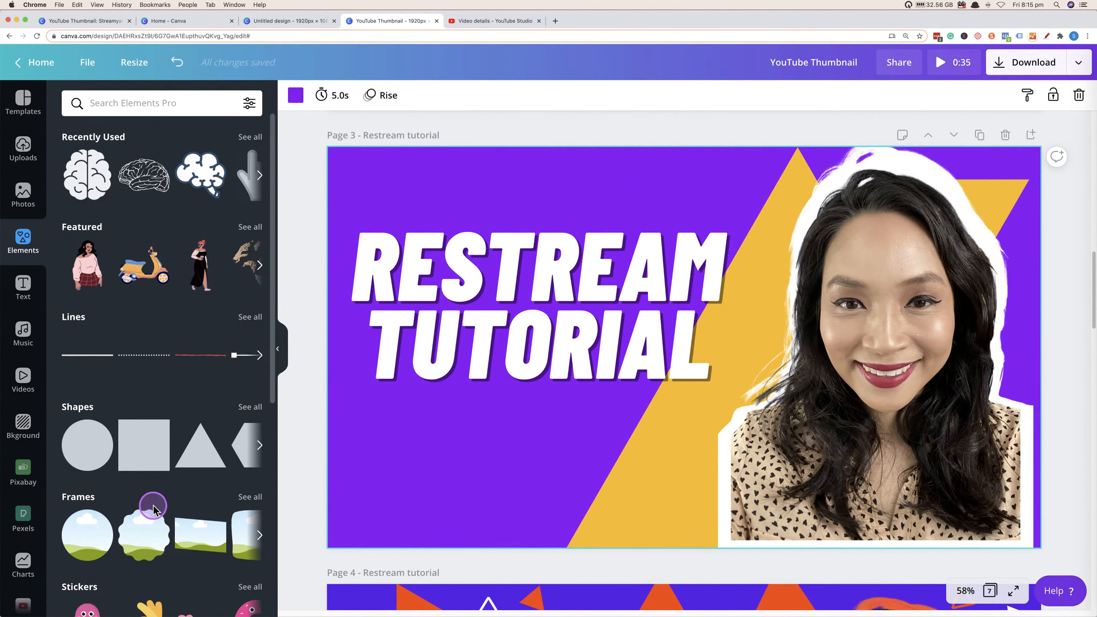
type("TRAI")
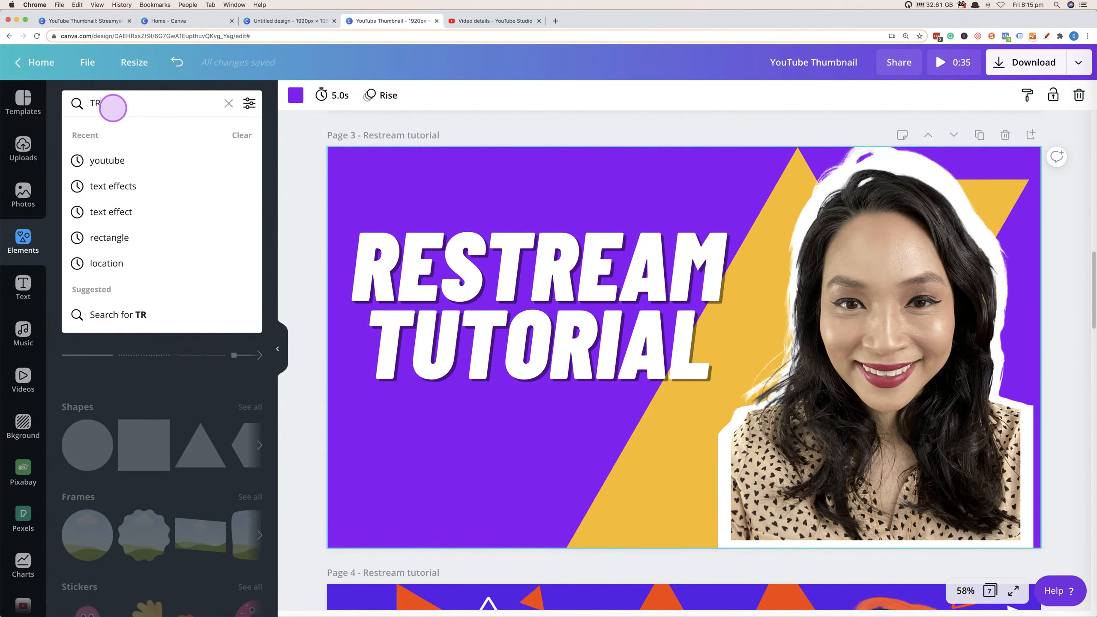
key("BackSpace")
key("BackSpace")
key("BackSpace")
type("triangle")
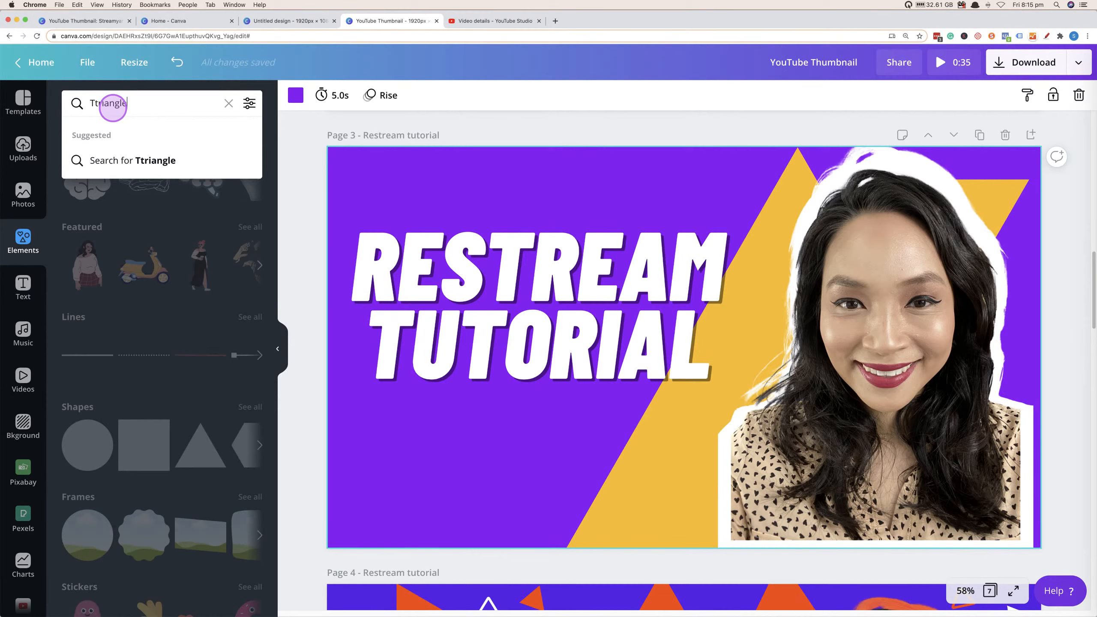
key("Return")
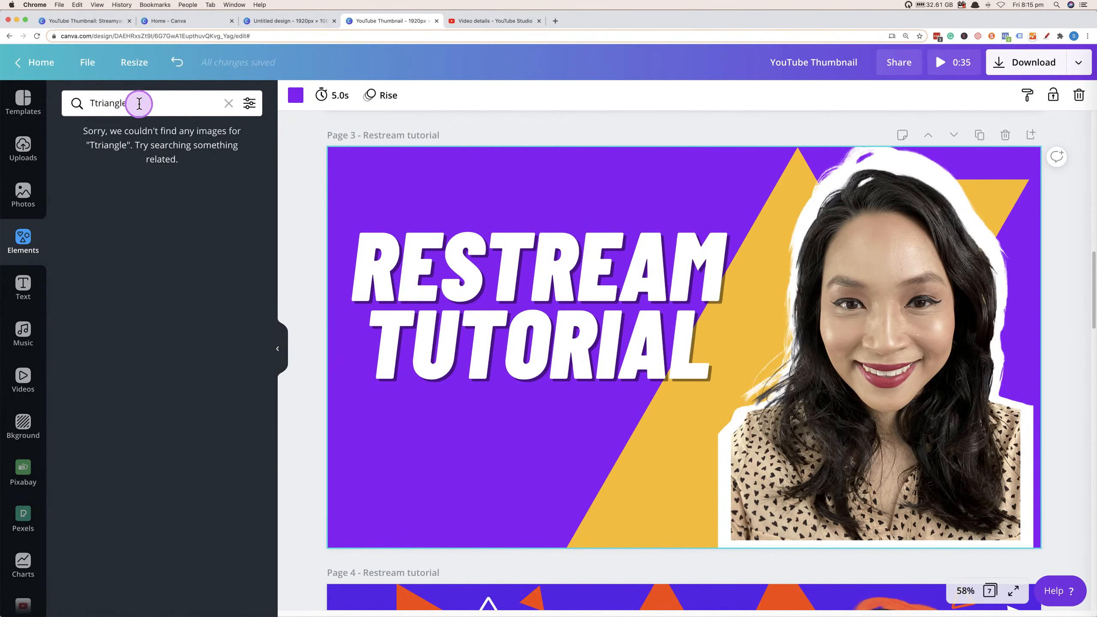
left_click_drag(143, 103, 74, 103)
key("BackSpace")
type("triangle")
key("Return")
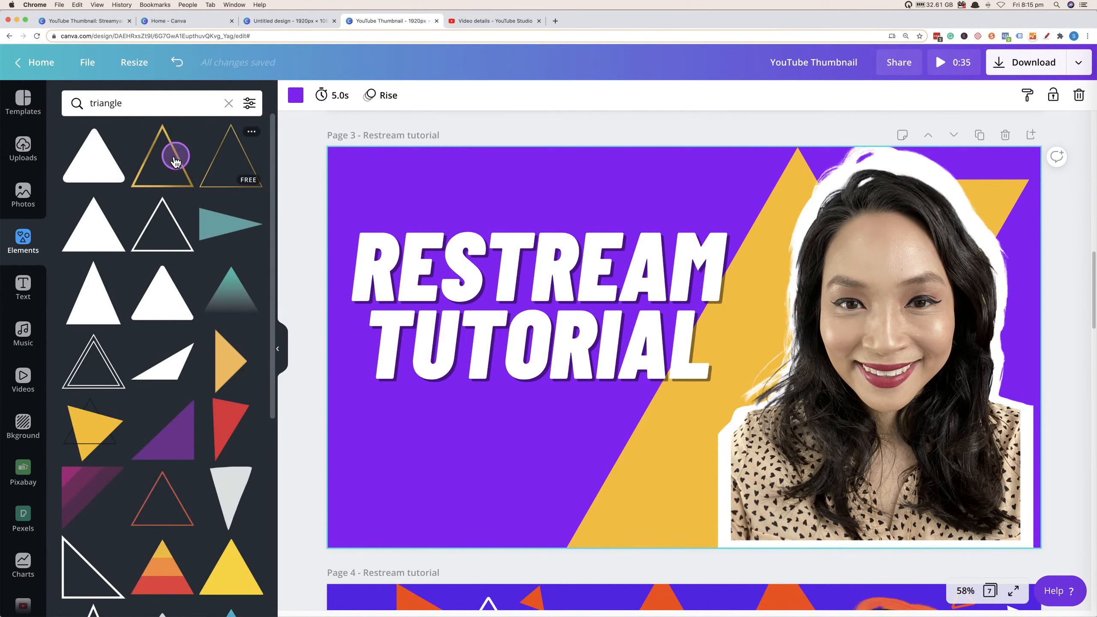
Add two gold outline triangles to page 3, shrinking one near the top and placing a rotated one below the headline.
left_click(167, 156)
left_click_drag(845, 508, 544, 239)
left_click(229, 177)
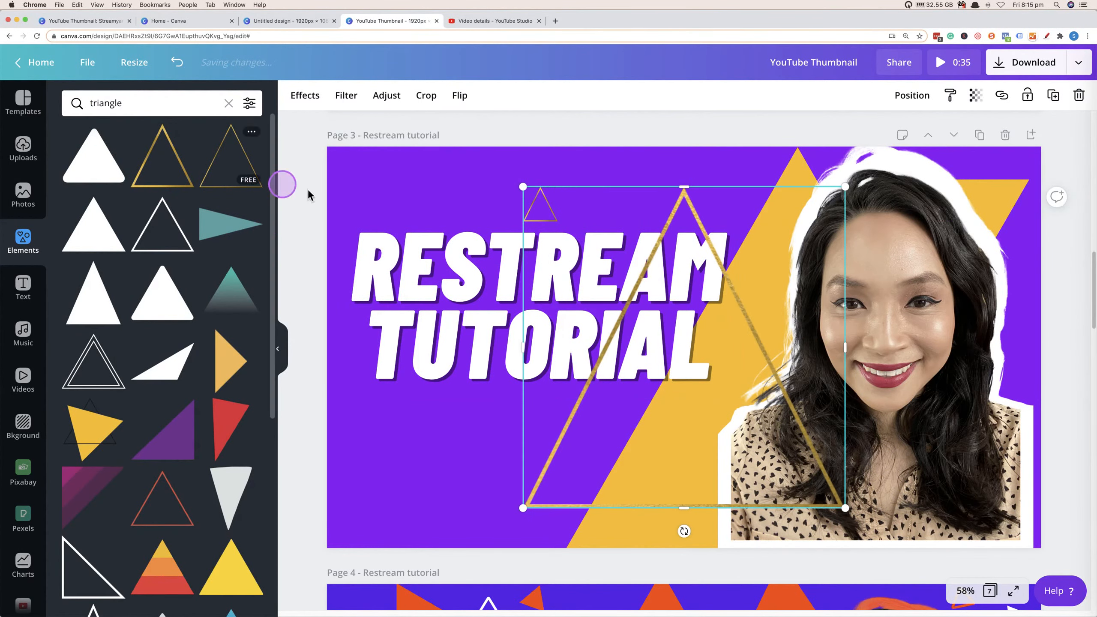
left_click_drag(838, 496, 486, 432)
left_click_drag(494, 481, 527, 475)
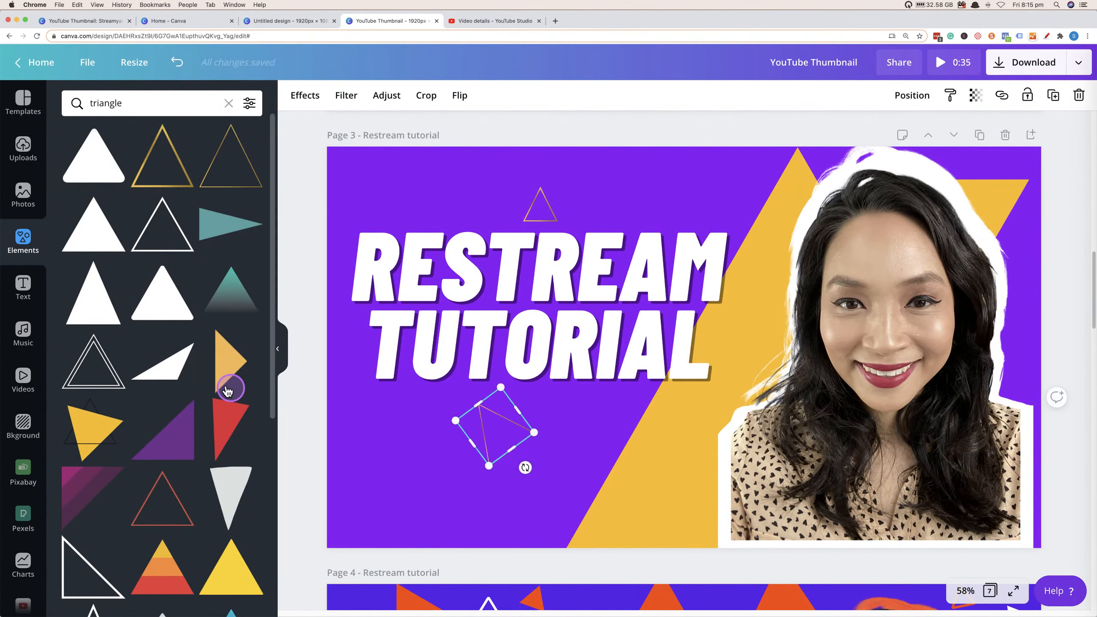
Add a solid triangle in the lower-left corner and recolour it orange-red.
left_click(227, 372)
left_click_drag(674, 343, 427, 416)
left_click_drag(448, 370, 415, 437)
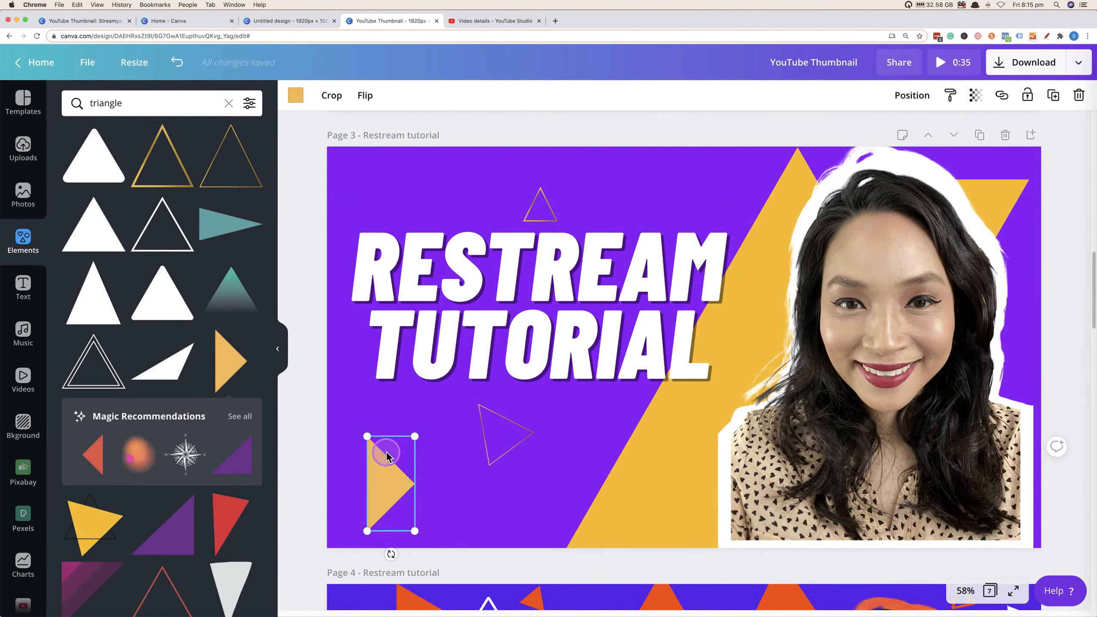
left_click(303, 100)
left_click(249, 257)
left_click(613, 486)
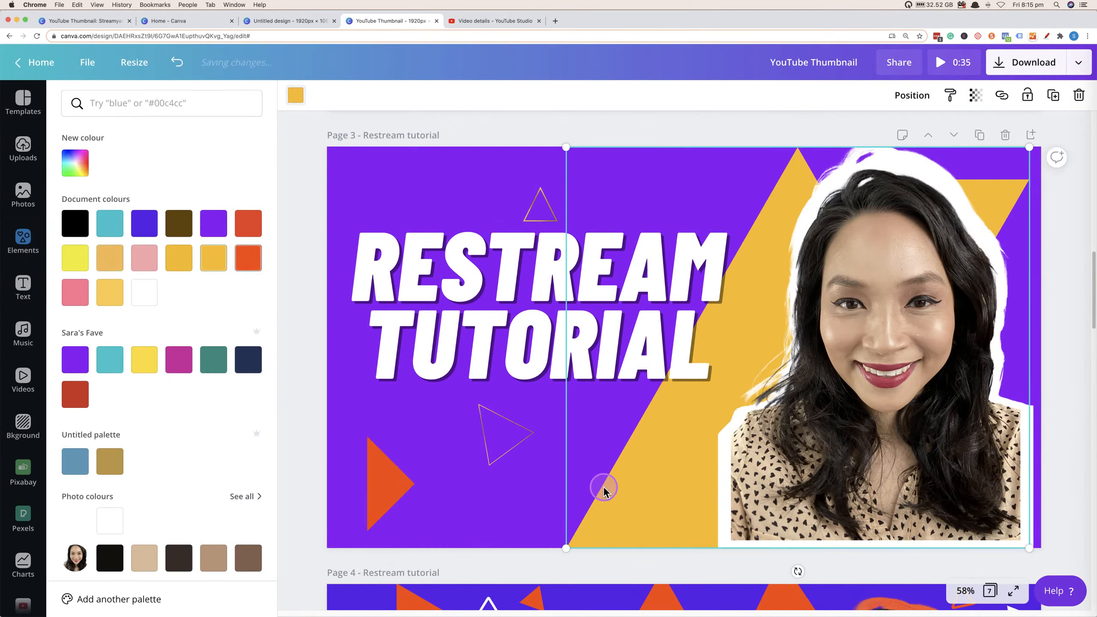
left_click(466, 483)
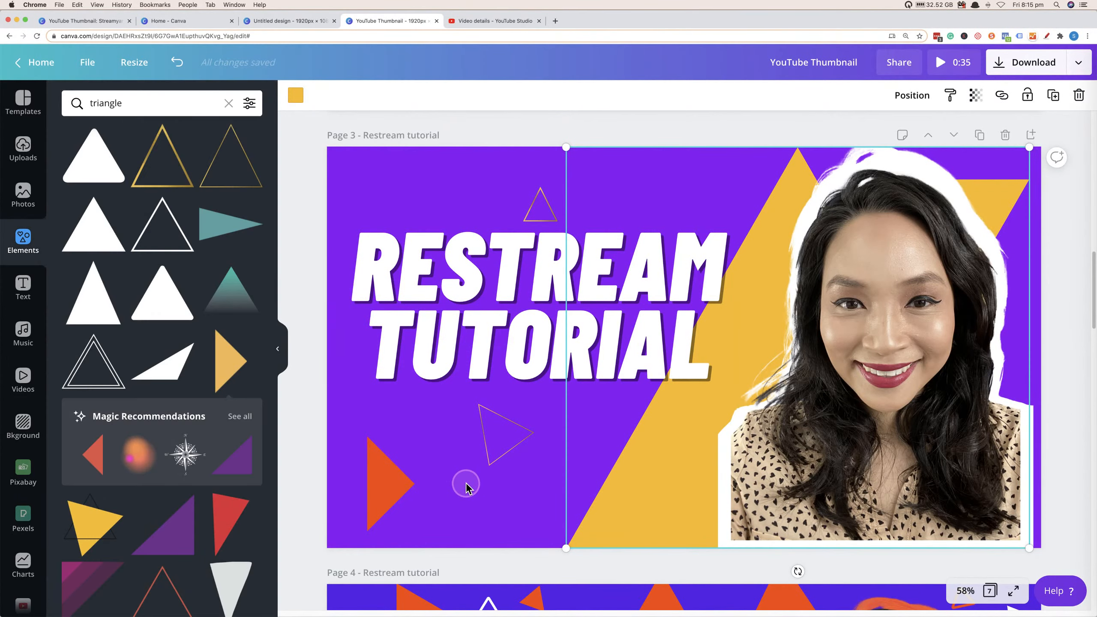
Nudge the presenter's cut-out photo slightly upward on page 3.
scroll(469, 475, "down", 10)
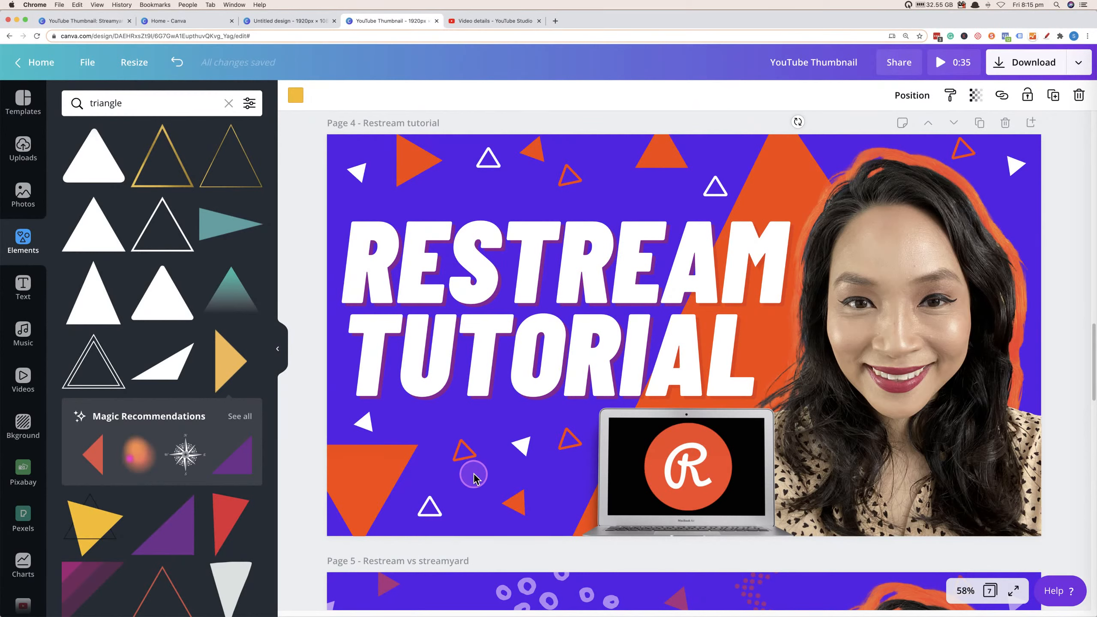
left_click(23, 102)
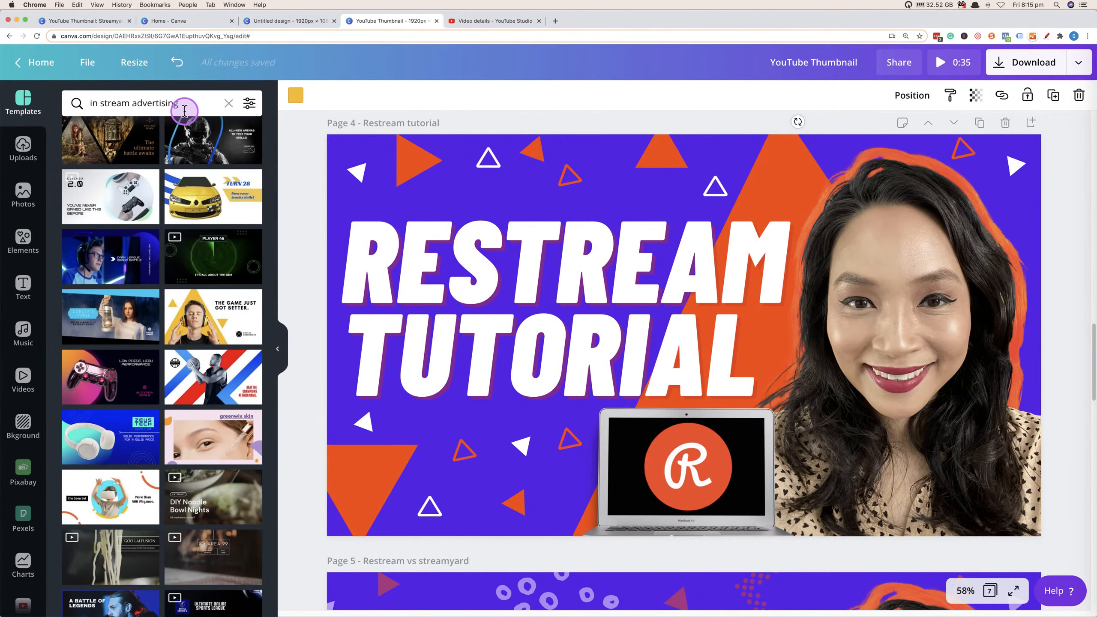
scroll(608, 350, "up", 5)
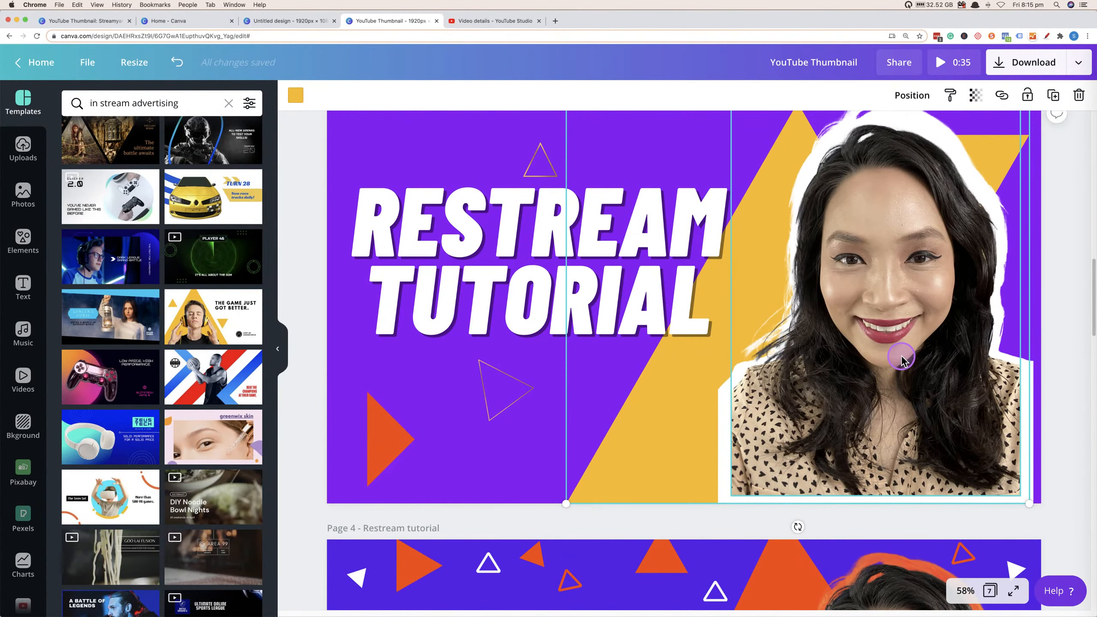
left_click(901, 359)
scroll(911, 368, "up", 1)
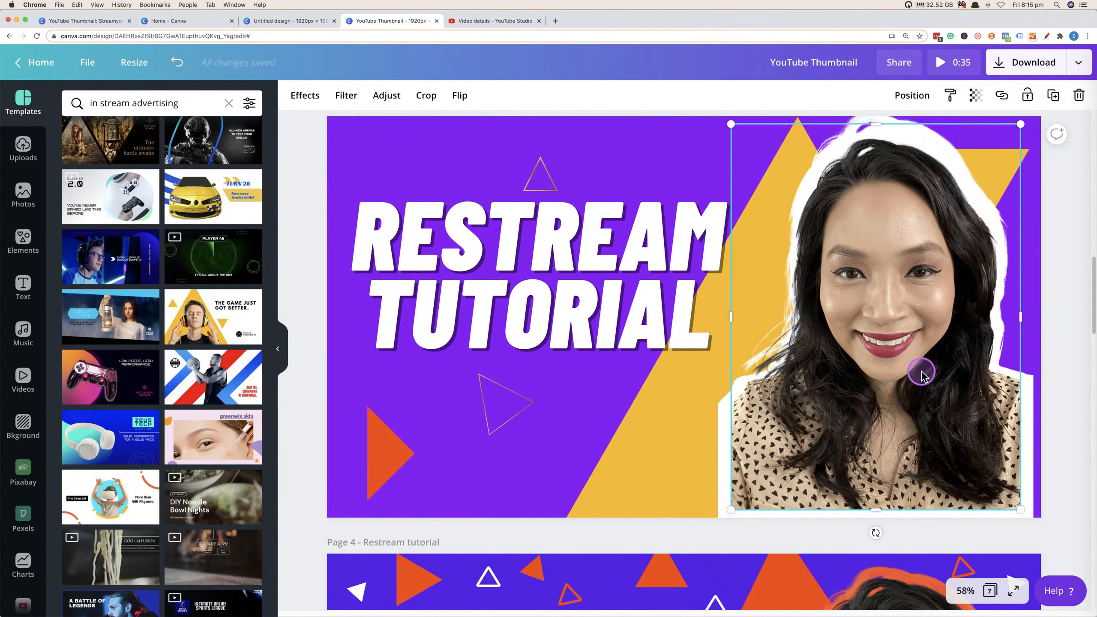
left_click_drag(874, 337, 876, 328)
scroll(937, 342, "up", 1)
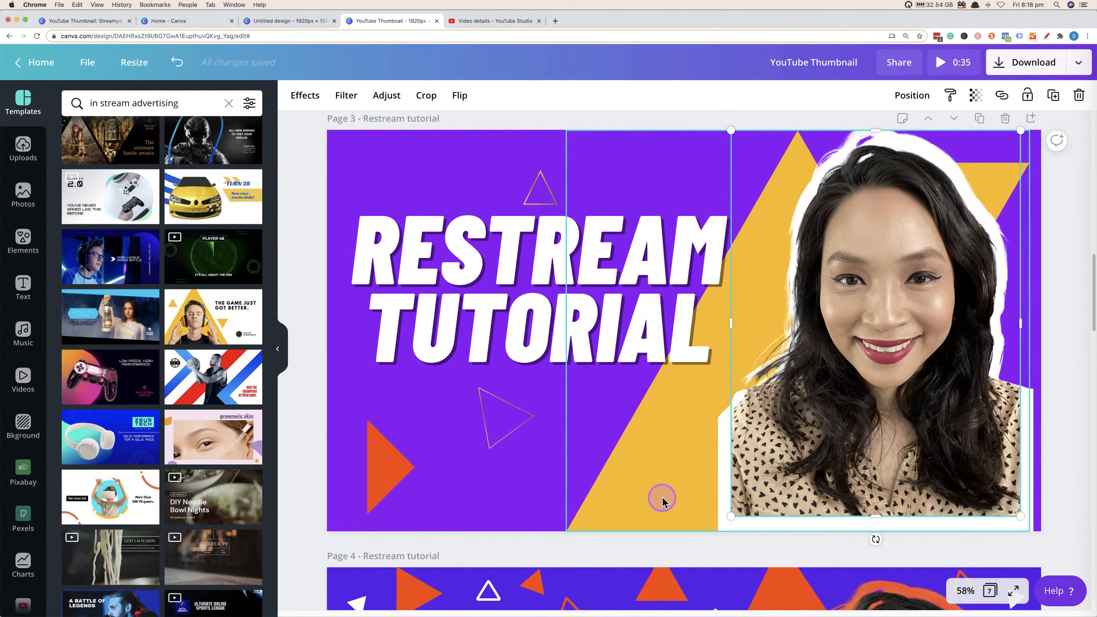
Download page 4 of the design as a PNG file.
scroll(654, 497, "down", 8)
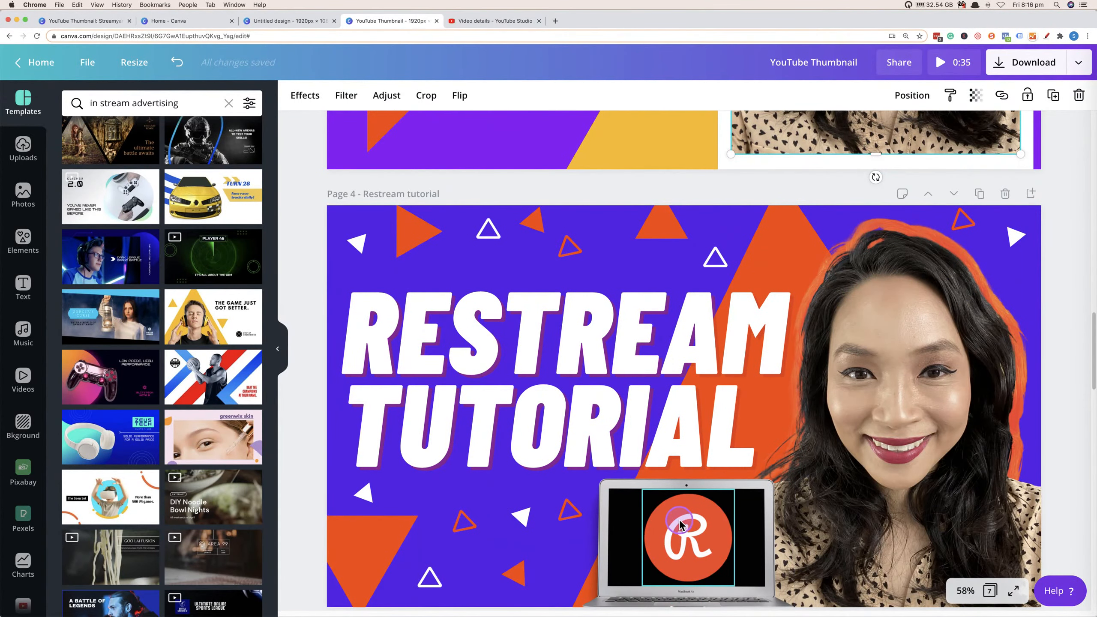
scroll(871, 503, "down", 2)
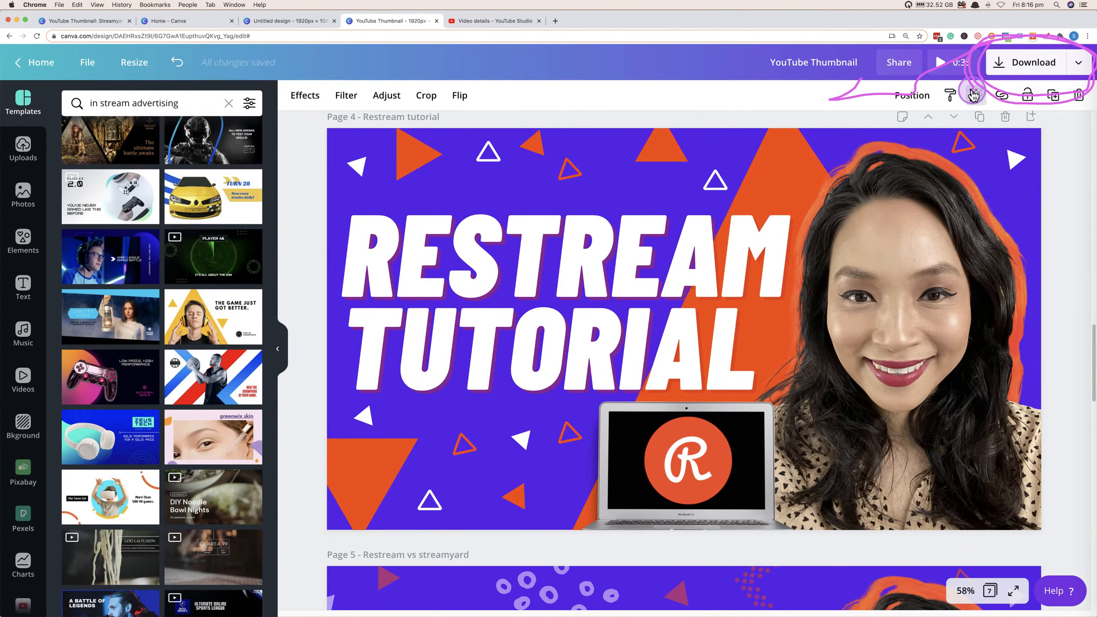
left_click(1080, 65)
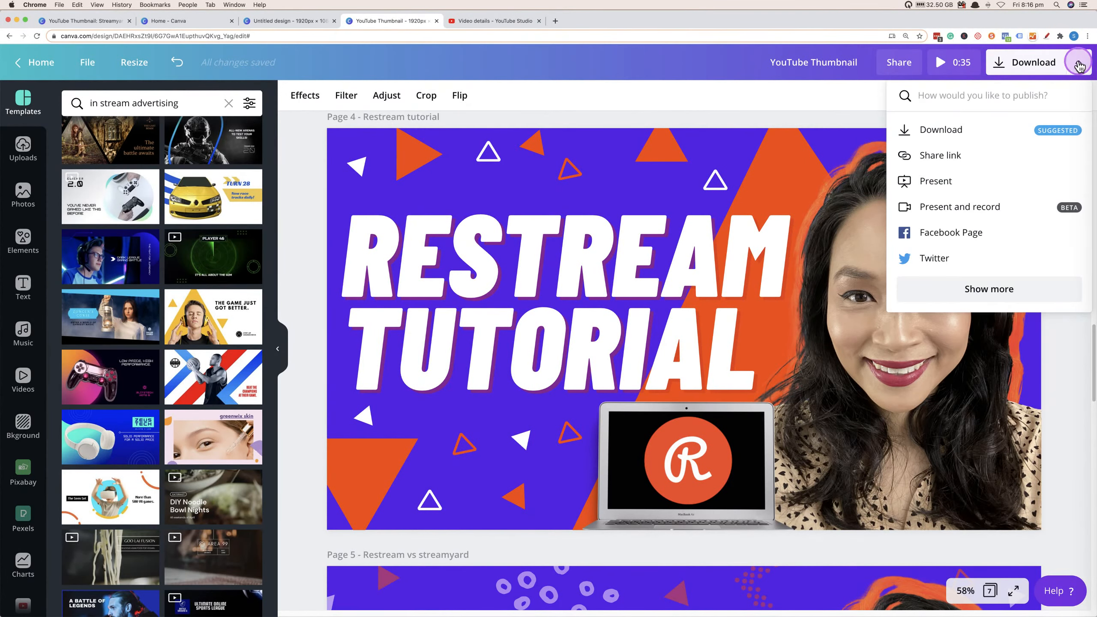
left_click(992, 130)
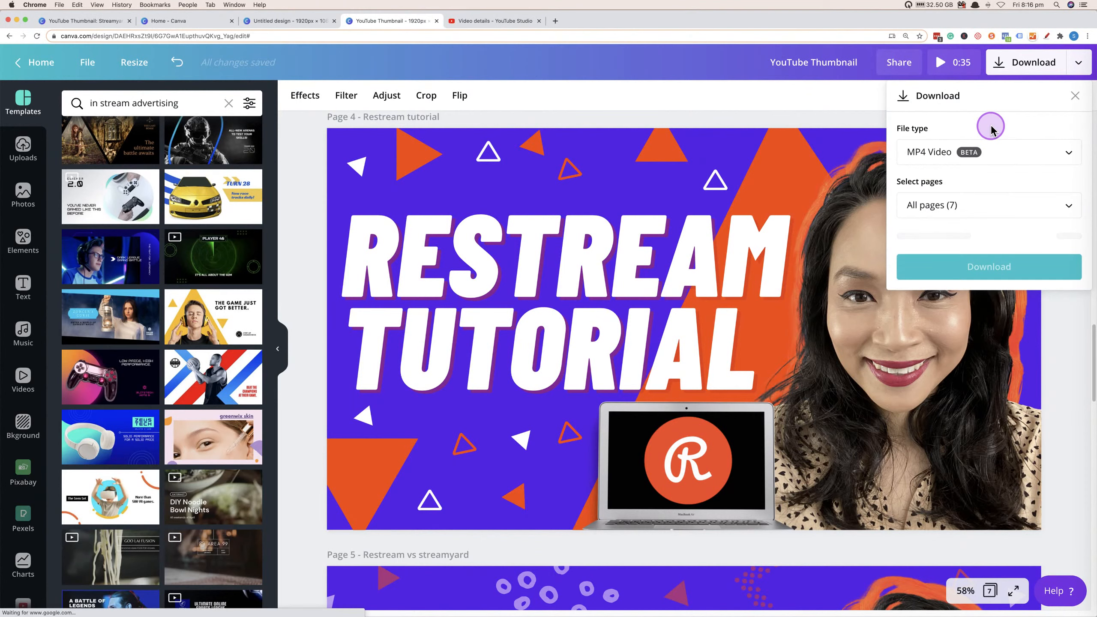
left_click(997, 148)
left_click(1001, 62)
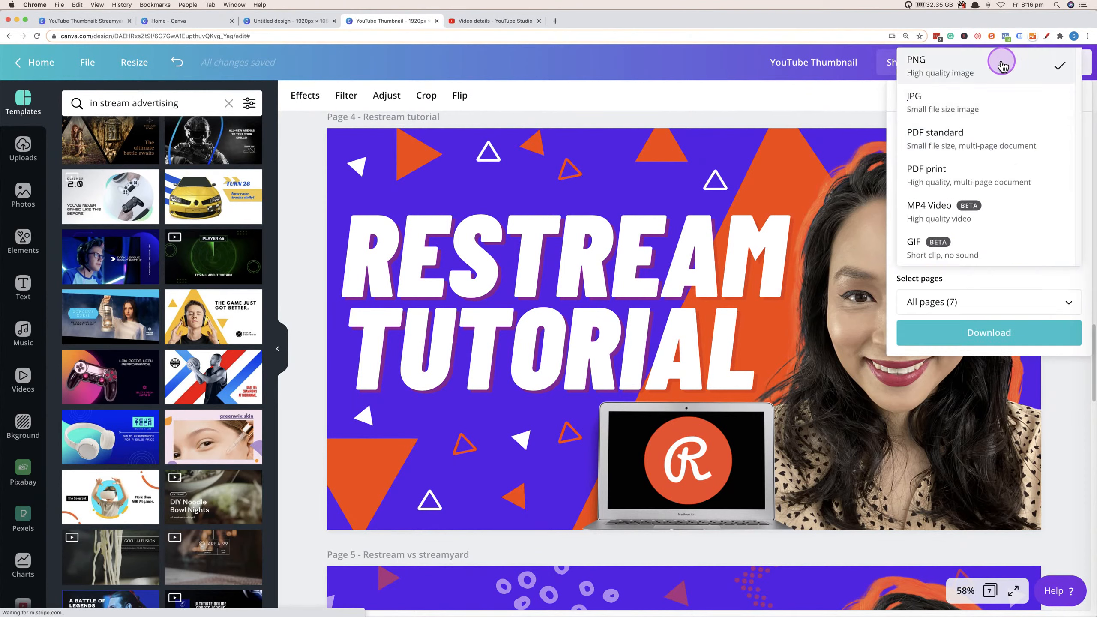
left_click(1064, 303)
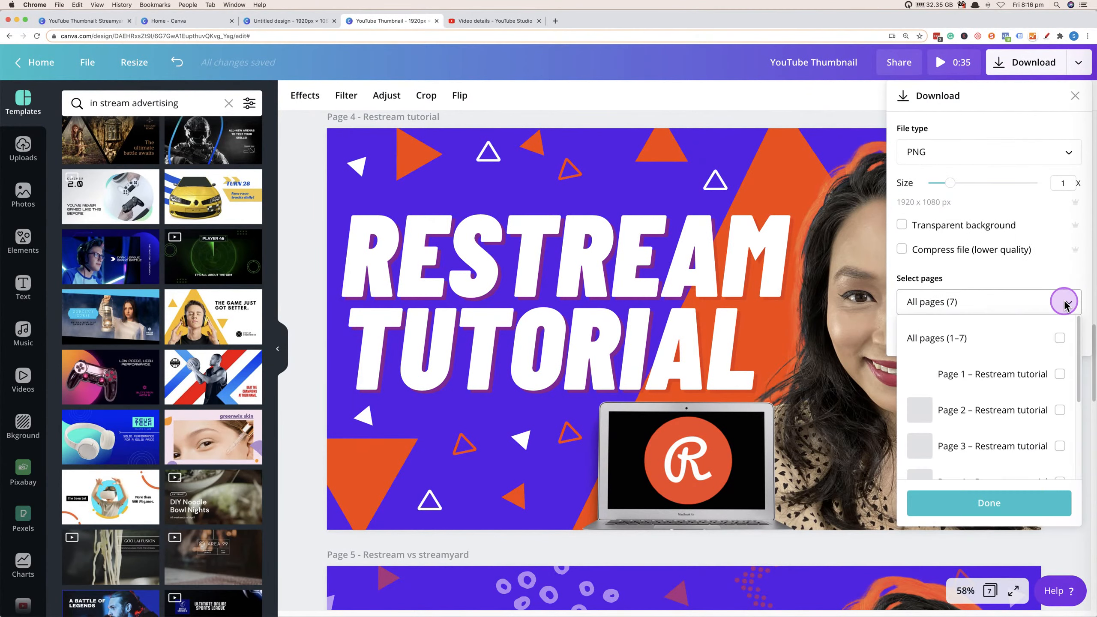
scroll(1051, 434, "down", 2)
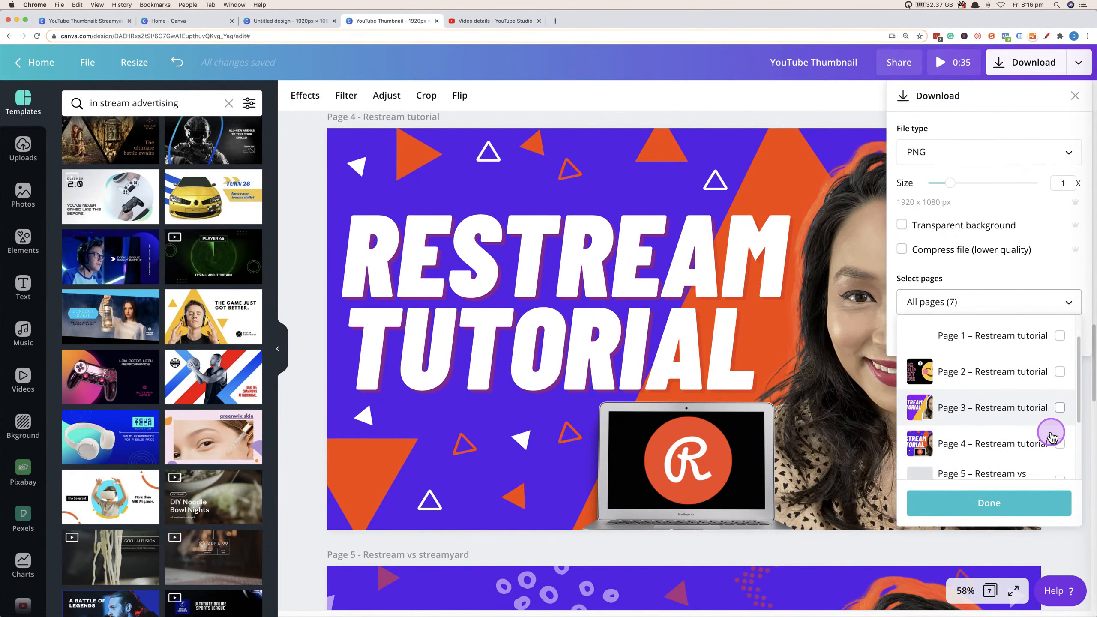
left_click(1060, 444)
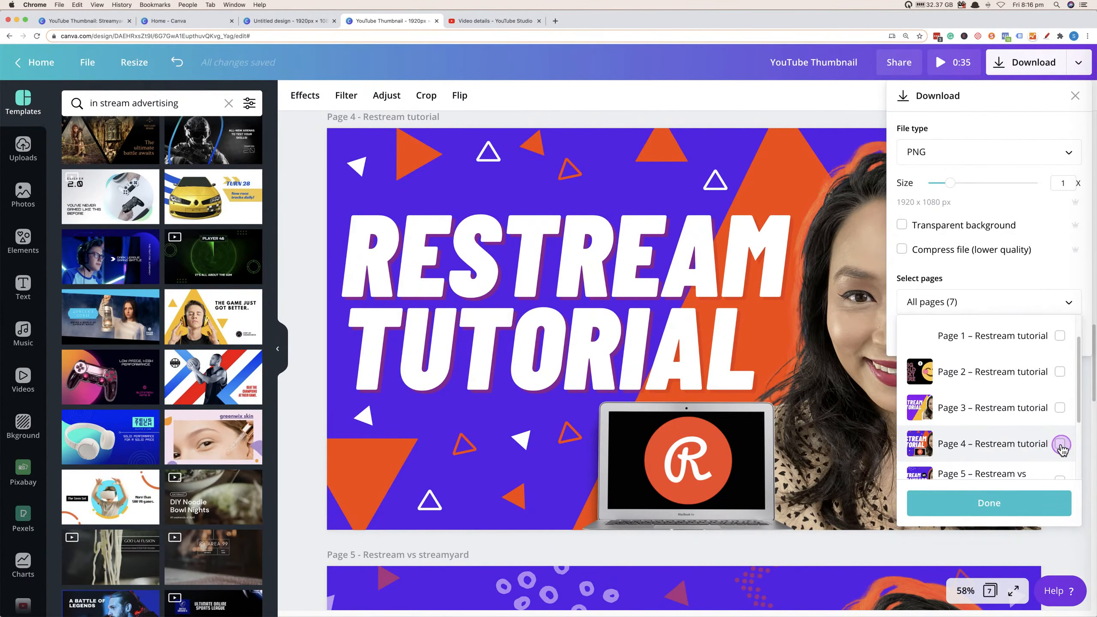
left_click(1037, 506)
left_click(992, 330)
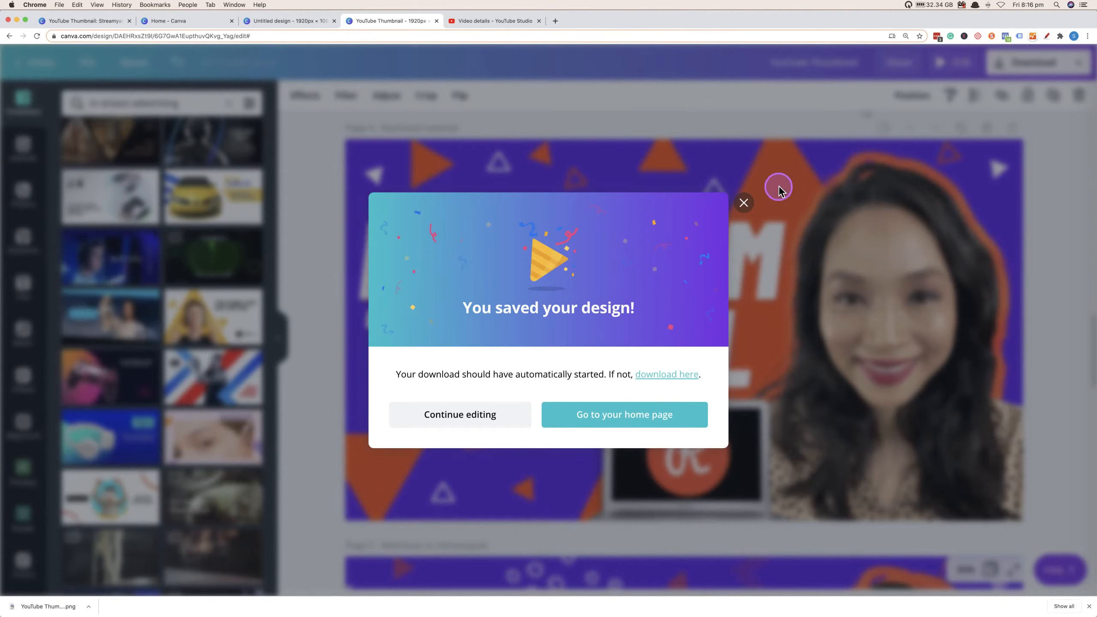
left_click(746, 202)
Switch to YouTube Studio and upload the downloaded PNG as the video's thumbnail.
left_click(475, 22)
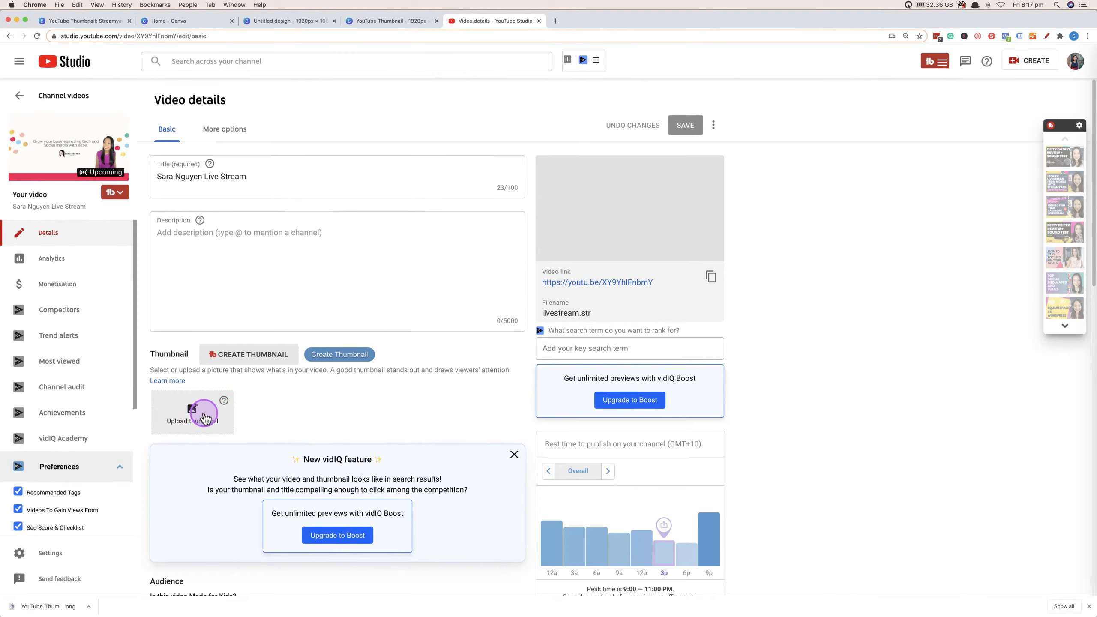
mouse_move(204, 418)
left_mouse_down()
mouse_move(251, 403)
mouse_move(123, 388)
mouse_move(270, 408)
mouse_move(146, 402)
mouse_move(231, 387)
mouse_move(134, 425)
mouse_move(277, 409)
left_mouse_up()
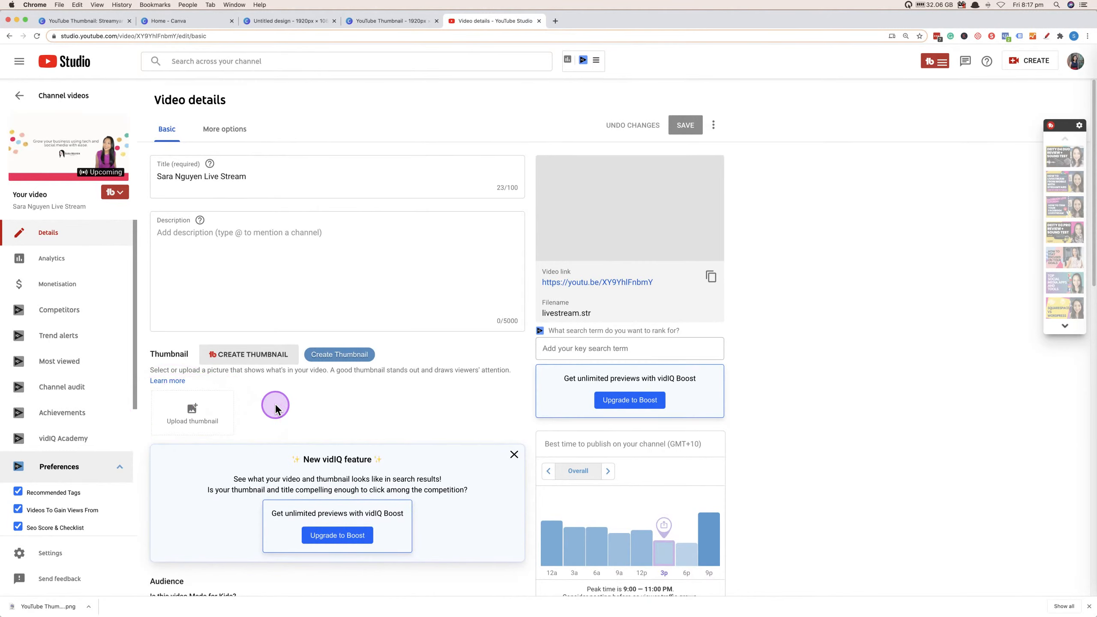
left_click(193, 413)
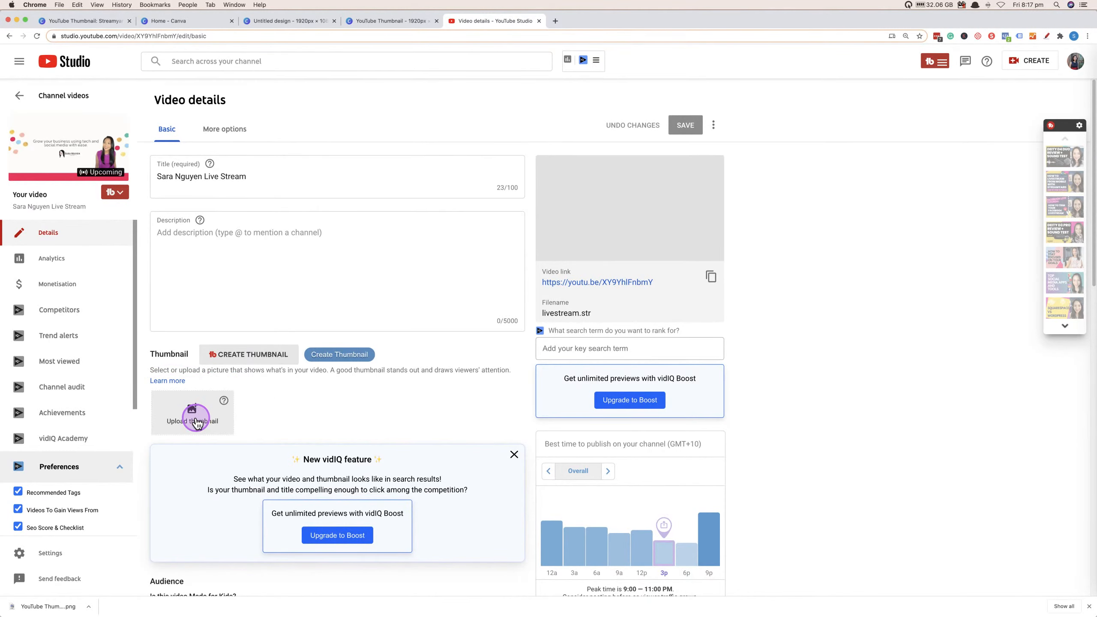
left_click(245, 129)
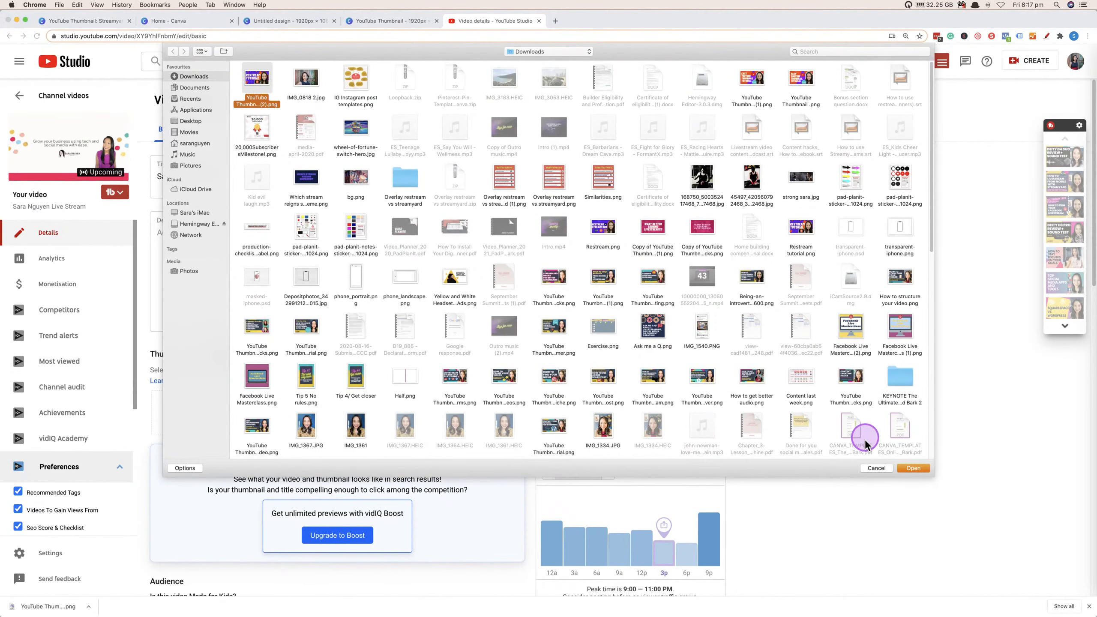
left_click(914, 468)
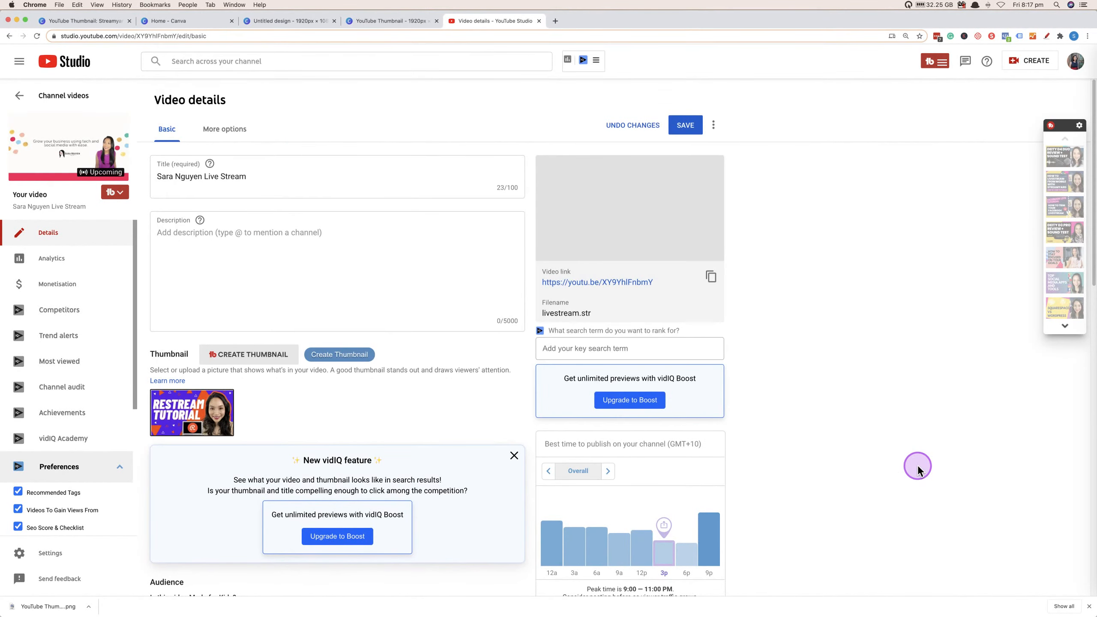